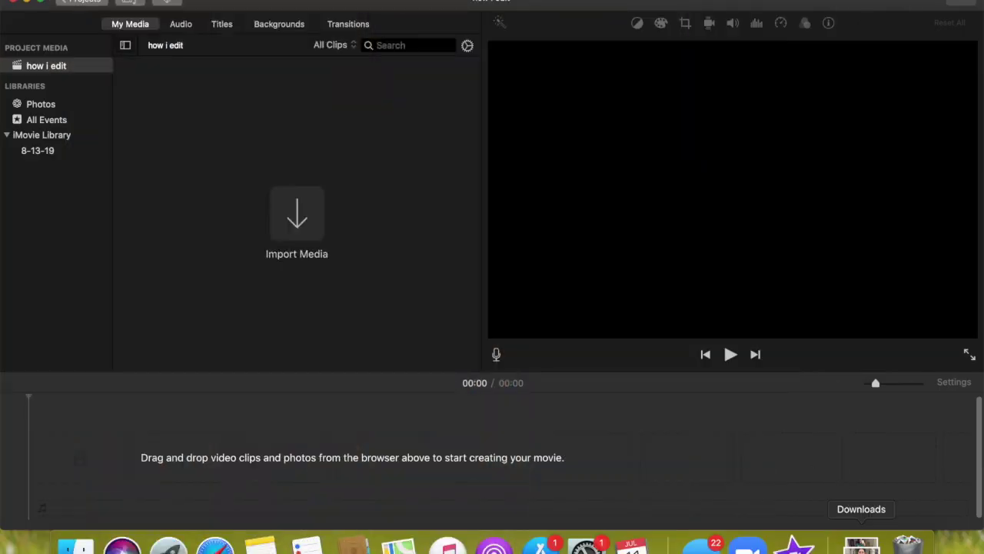
- Add the talking-to-camera video from the Downloads folder to the empty movie timeline
left_click(862, 545)
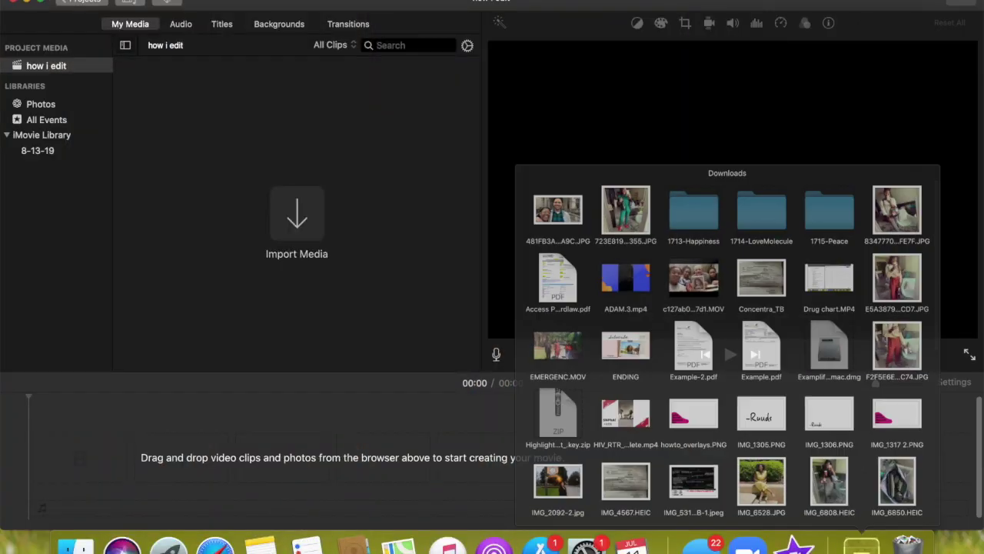
scroll(875, 434, "down", 5)
scroll(874, 435, "down", 3)
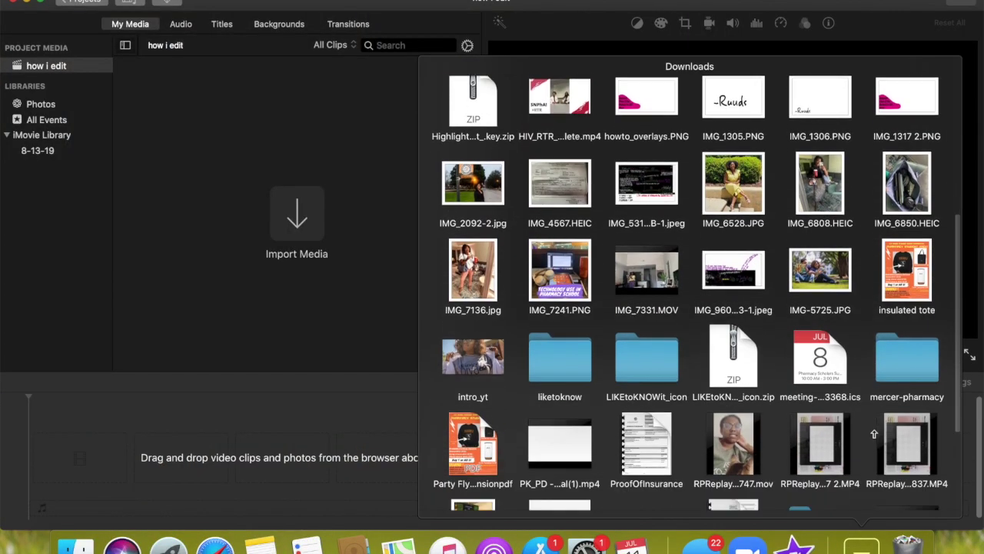
left_click_drag(671, 207, 60, 471)
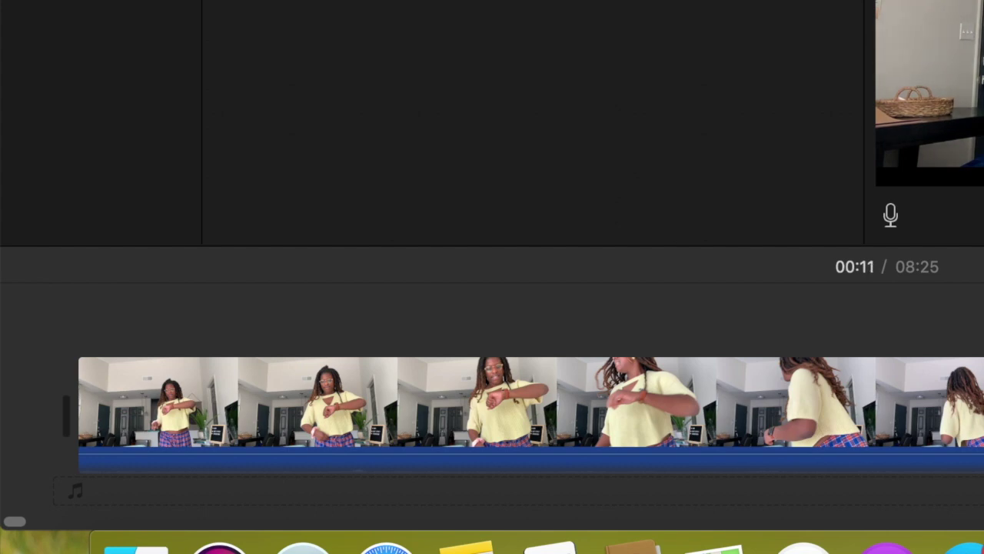
- Split the video at about 00:11 and remove the opening section before the split
key("space")
key("super+minus")
left_click(846, 381)
right_click(845, 379)
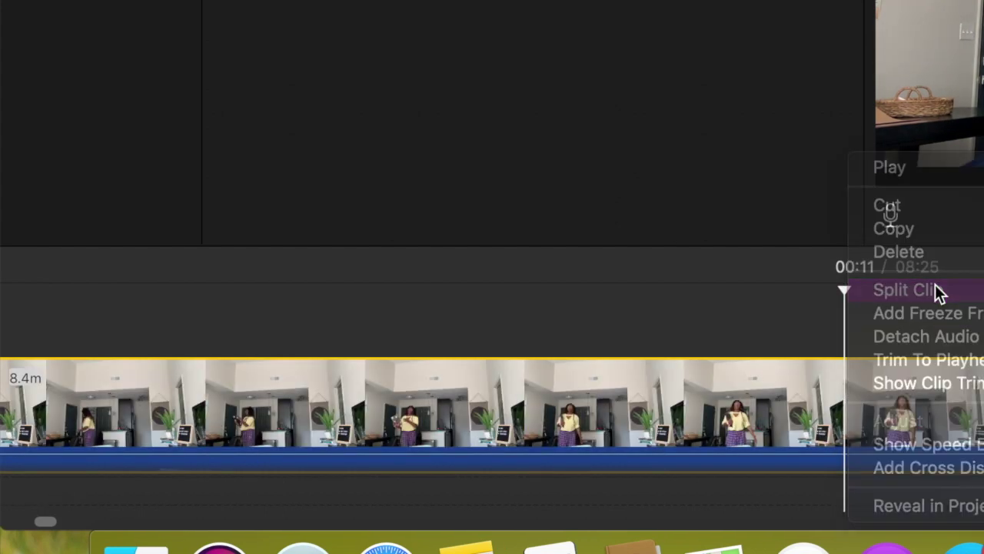
left_click(935, 286)
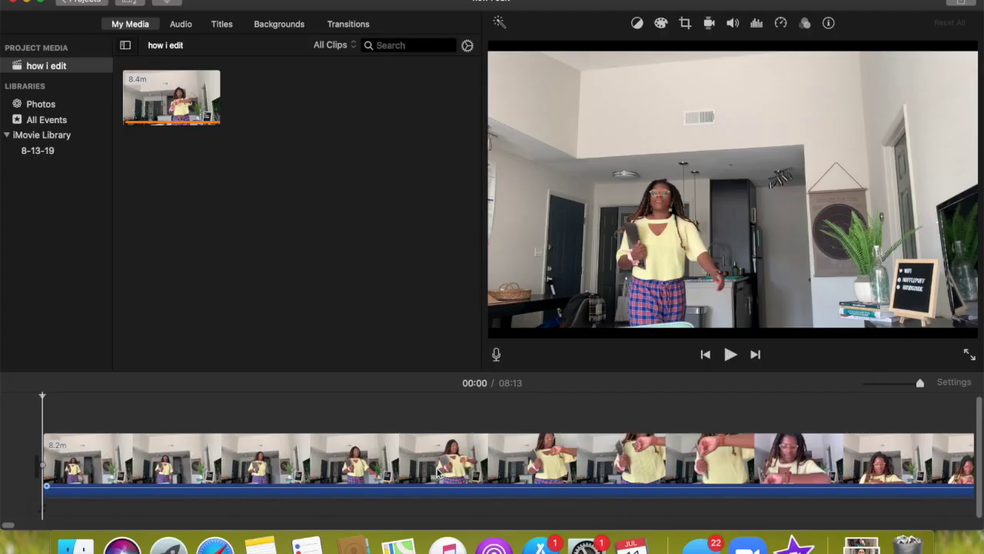
- Review the start of the movie and split the clip at about 00:01, after the walk towards the camera
left_click(730, 355)
left_click(731, 355)
left_click(706, 354)
left_click(731, 355)
left_click(732, 358)
right_click(294, 454)
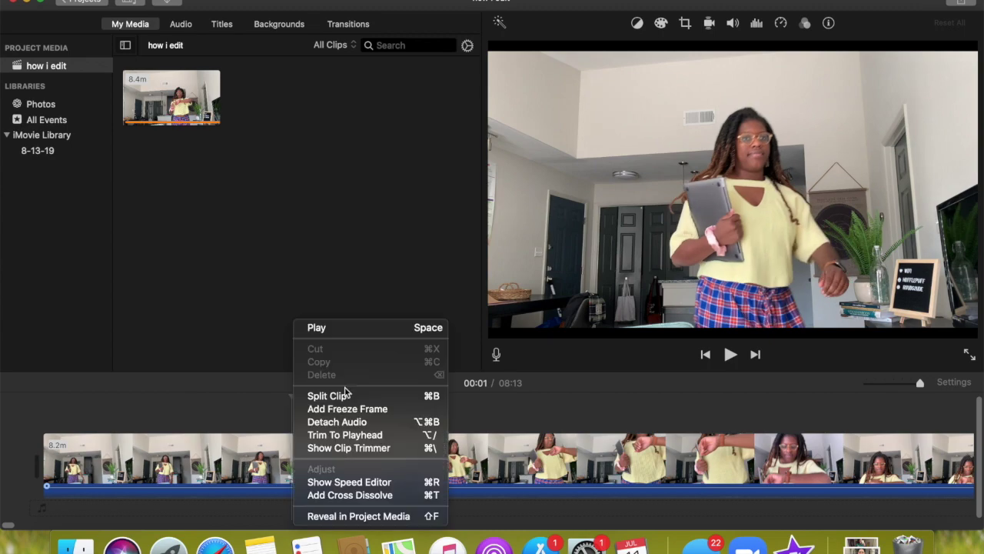
left_click(343, 394)
- Split the second clip just before the speaking begins and delete the unwanted section ahead of it
left_click(731, 359)
left_click(730, 355)
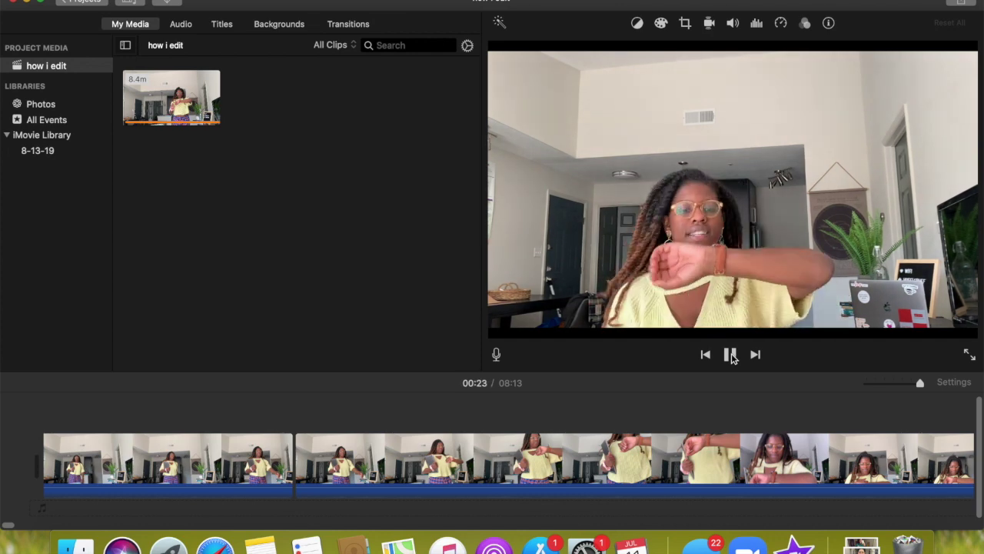
left_click(731, 356)
right_click(485, 458)
left_click(537, 398)
left_click(460, 459)
key("BackSpace")
- Split the second clip at about 00:12 and delete the 11.4-second false start before the split
left_click(730, 355)
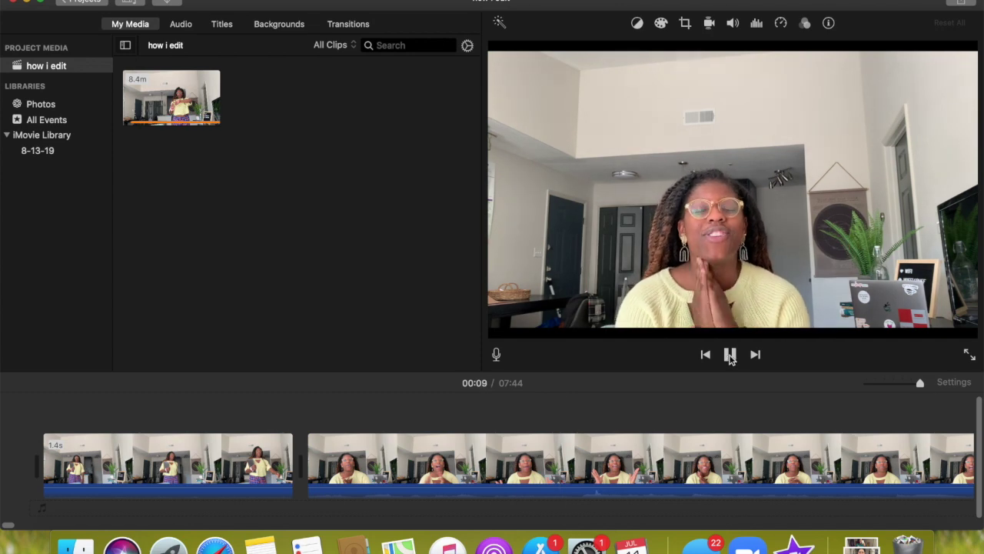
left_click(731, 355)
right_click(489, 458)
left_click(538, 435)
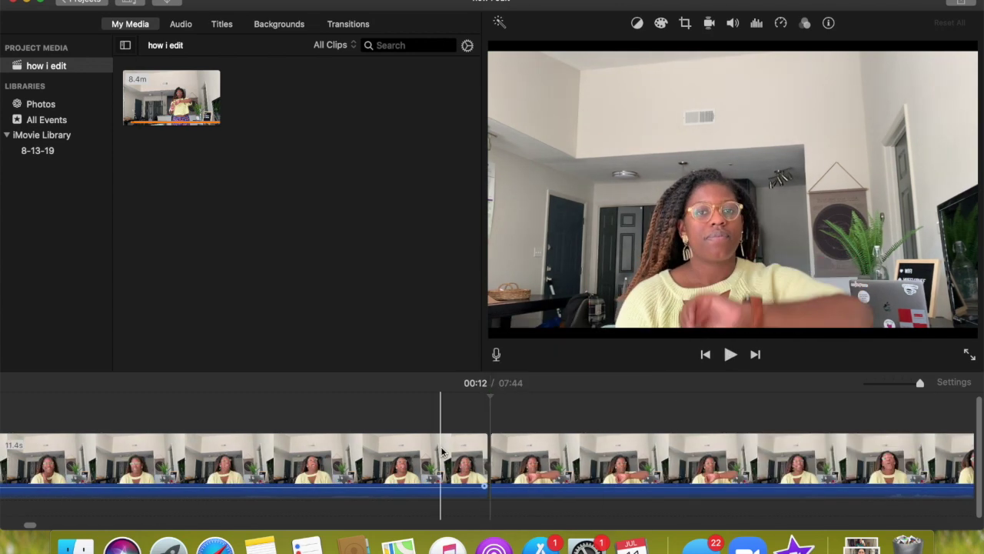
- Split the second clip at about 00:03 and delete the short silent part before the split
key("space")
key("space")
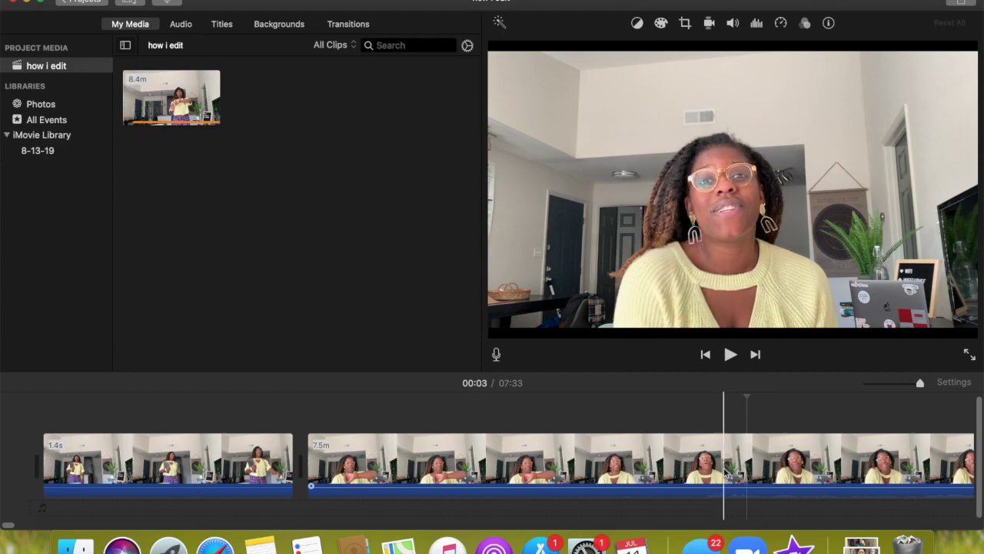
right_click(702, 458)
left_click(731, 398)
key("BackSpace")
- Play the second clip to about 00:17 and open the clip editing options at that point
left_click(730, 355)
left_click(591, 412)
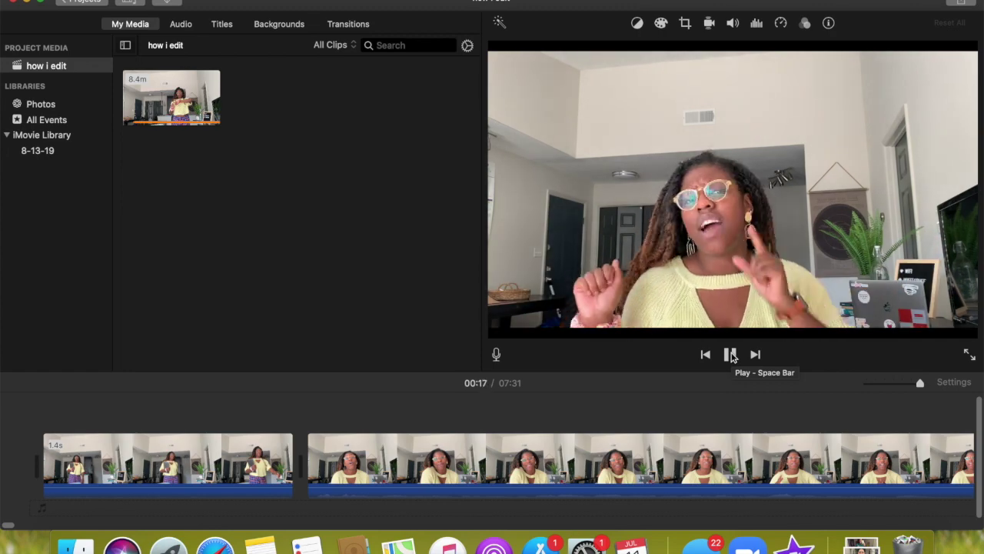
left_click(730, 354)
right_click(491, 461)
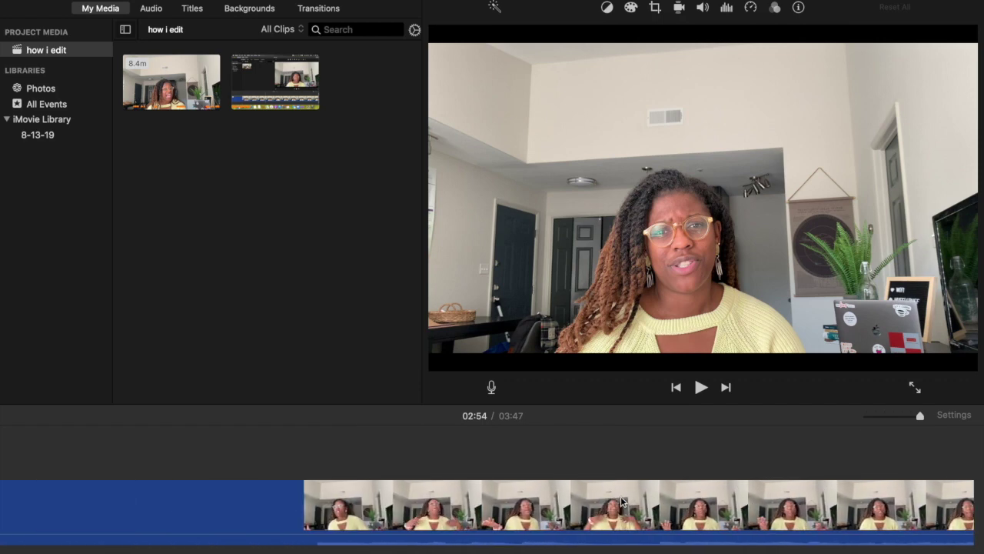
- Select the second clip near the start of the timeline and open its color balance options
scroll(621, 502, "right", 10)
key("XF86MonBrightnessUp")
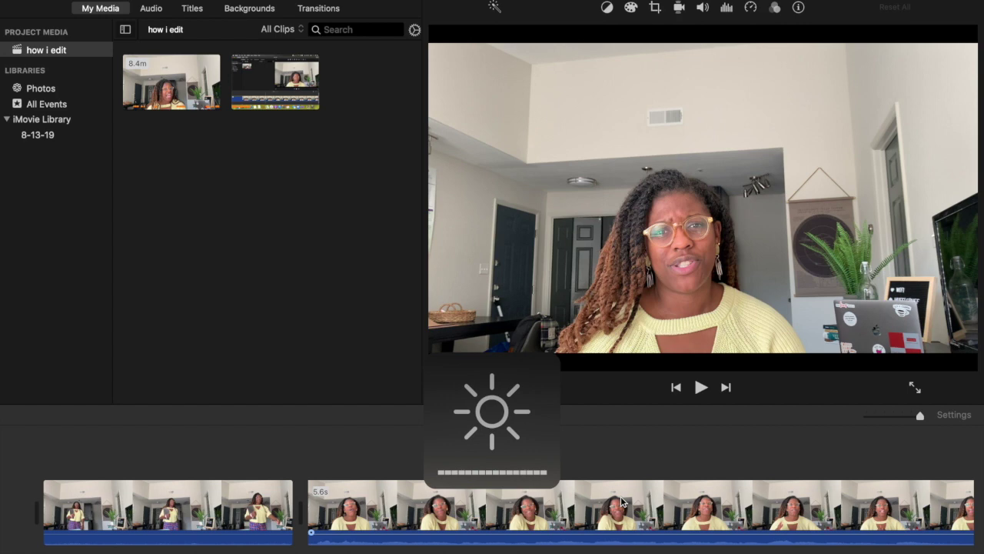
left_click(139, 517)
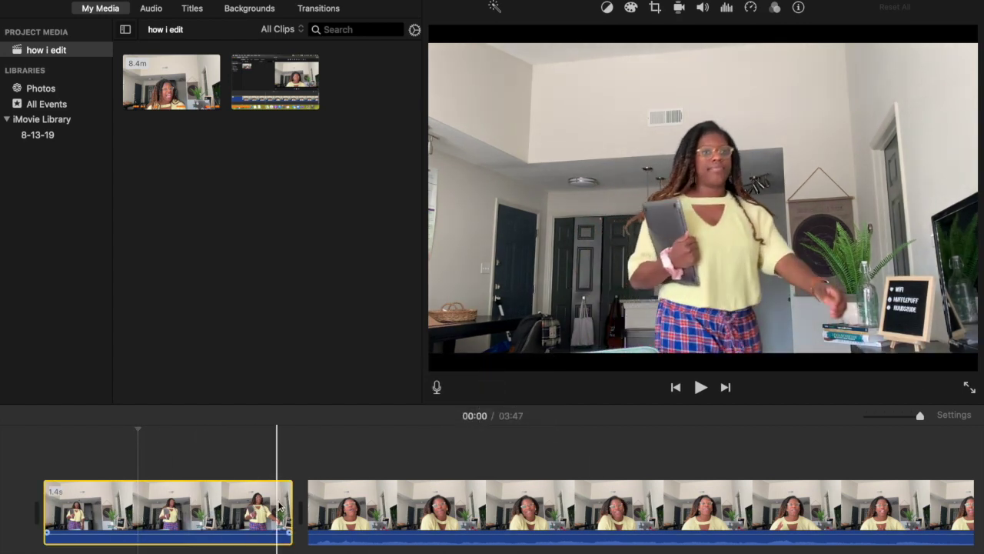
left_click(505, 509)
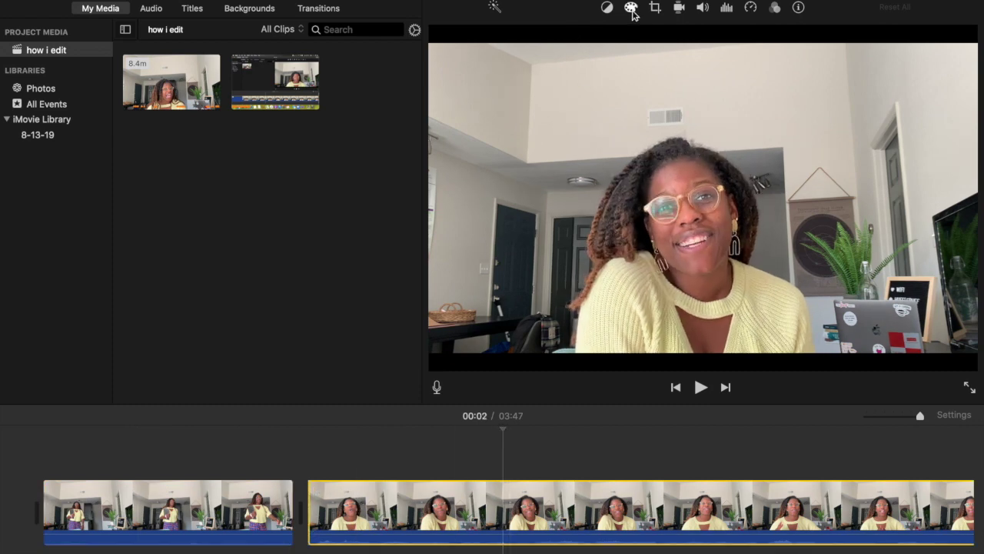
left_click(632, 9)
left_click(608, 9)
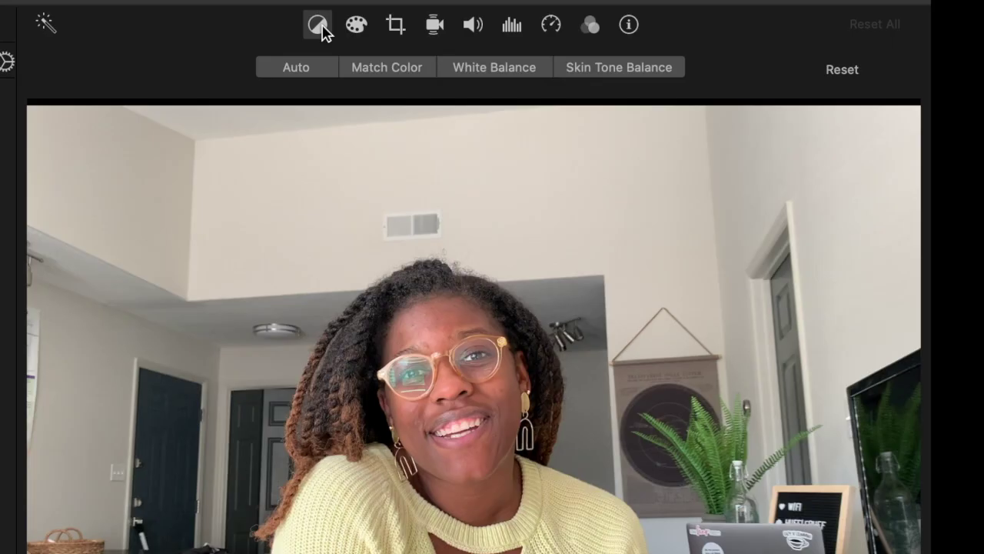
- Apply Skin Tone Balance to the second clip, trying several sample points and finishing with the forehead
left_click(646, 67)
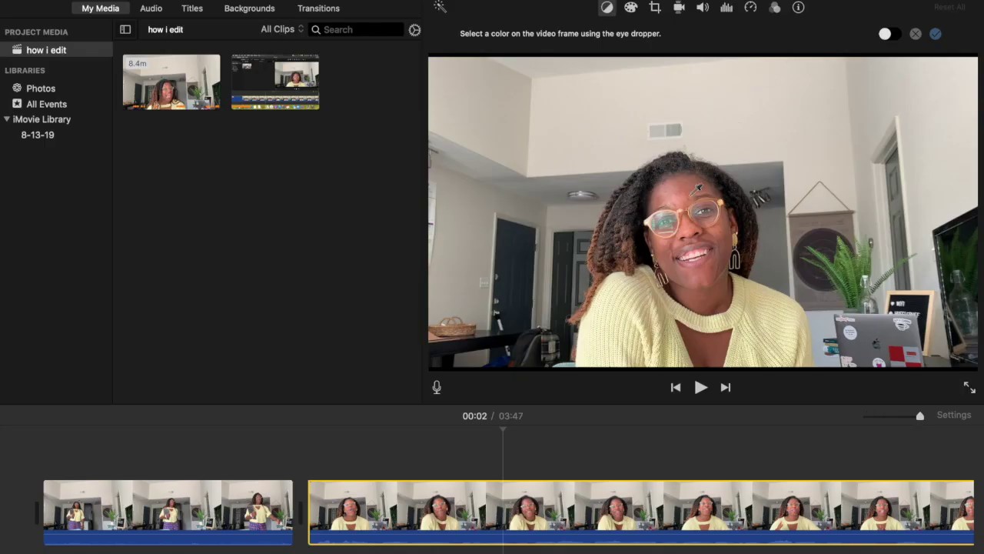
left_click(694, 182)
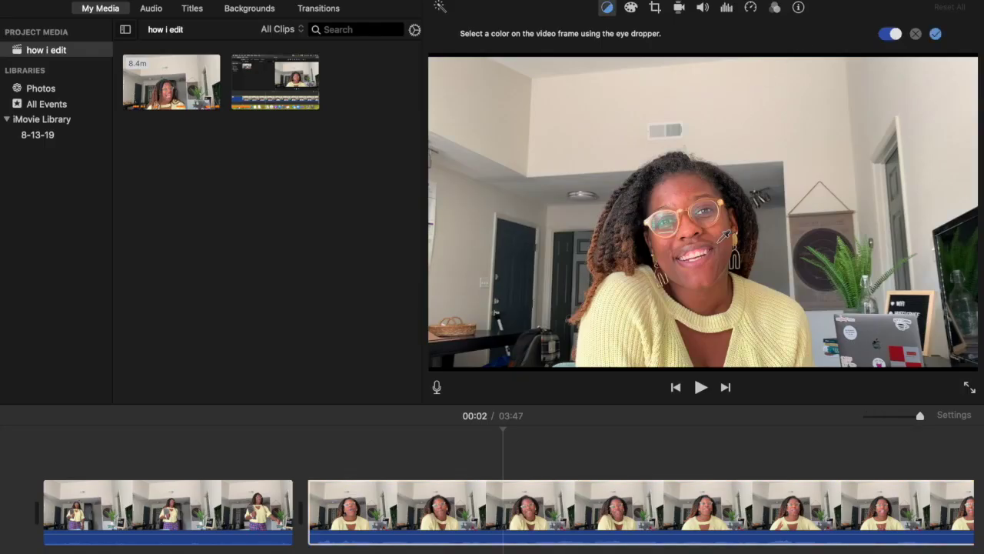
left_click(797, 339)
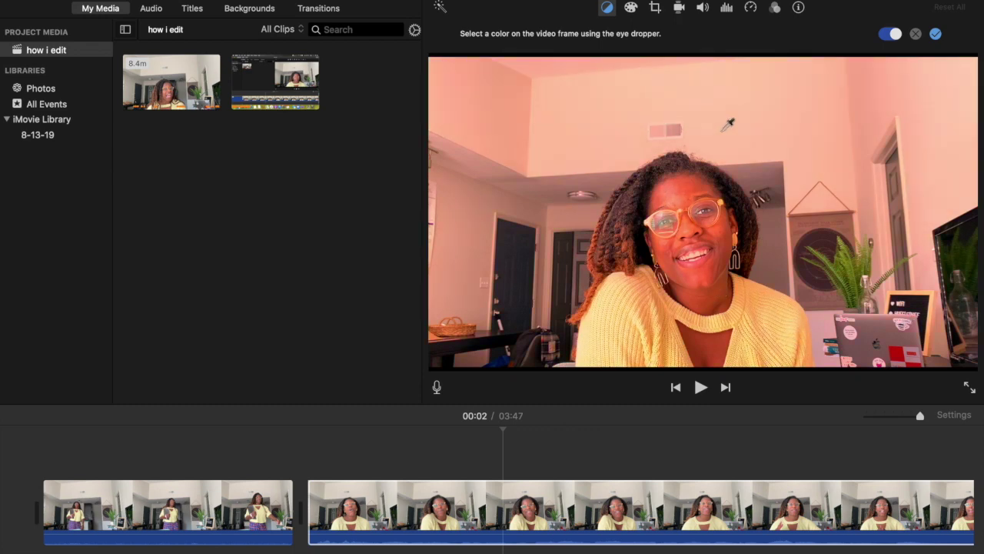
left_click(692, 199)
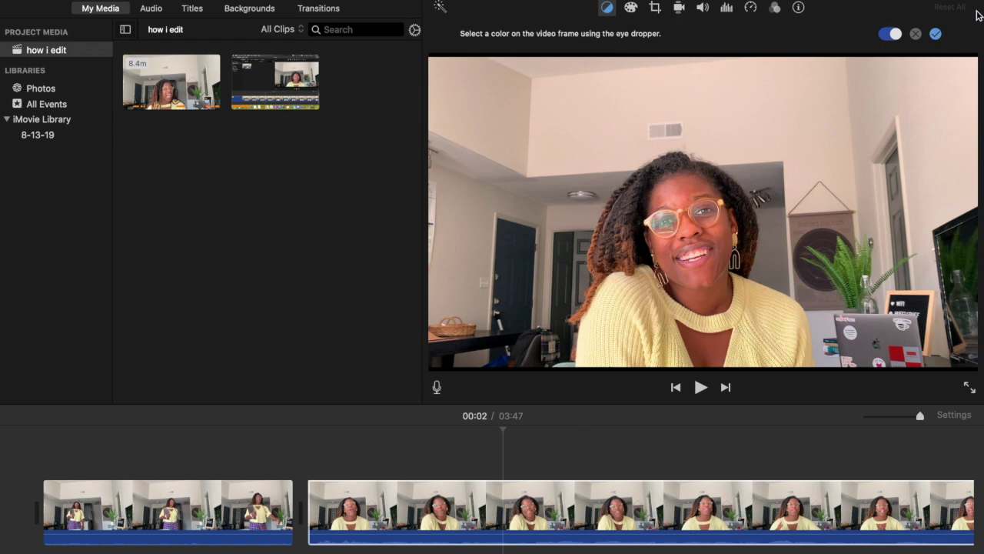
left_click(941, 33)
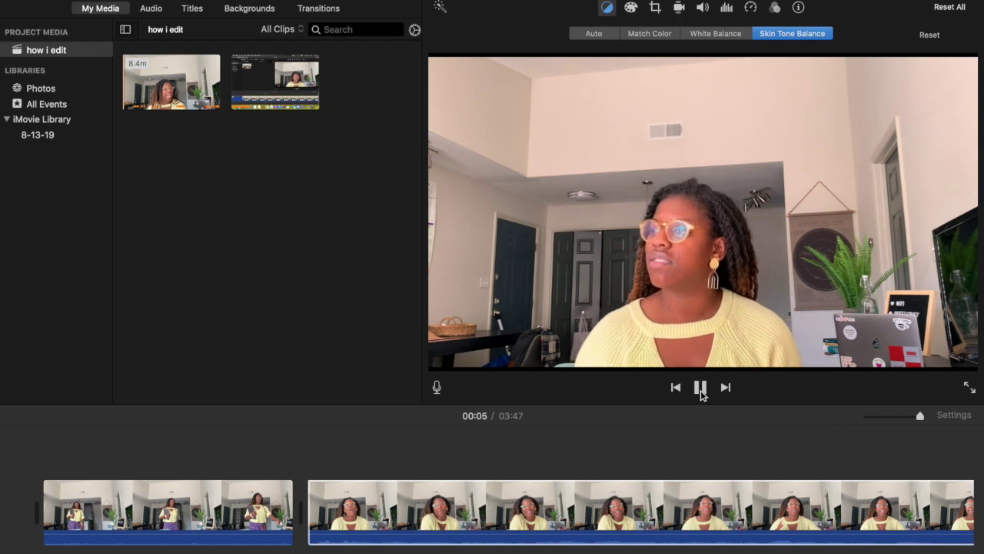
- Stop playback and apply Skin Tone Balance to the third clip at 00:07, sampling the forehead
left_click(700, 388)
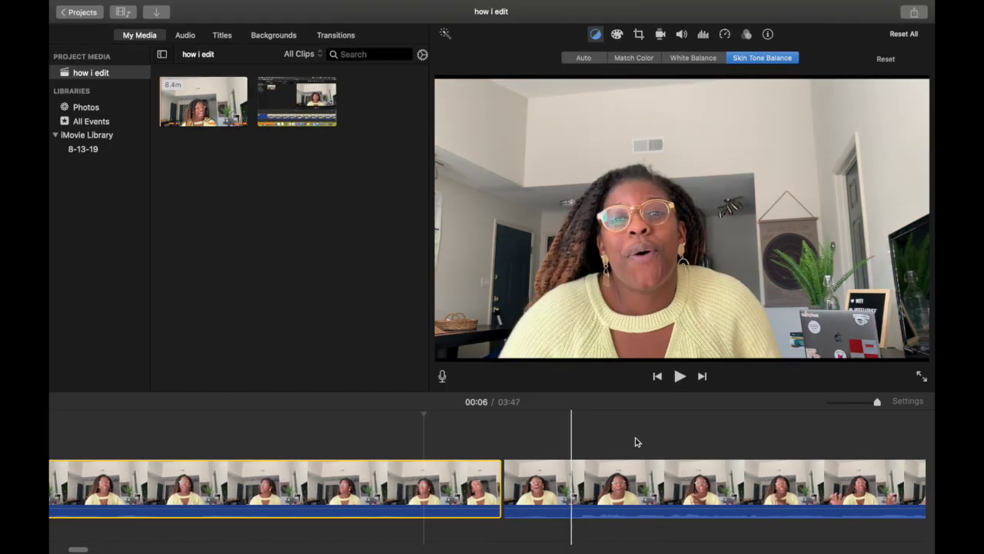
left_click(546, 485)
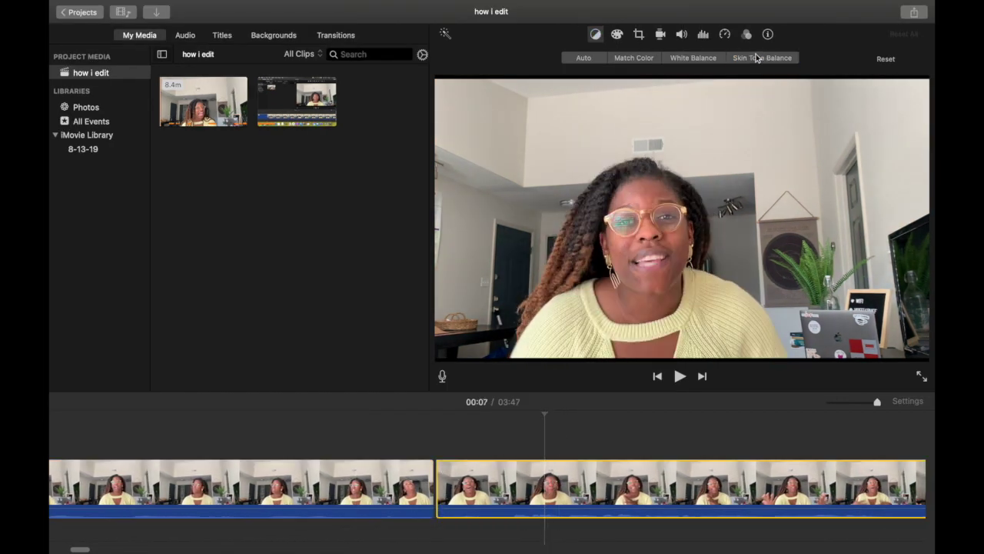
left_click(757, 57)
left_click(668, 193)
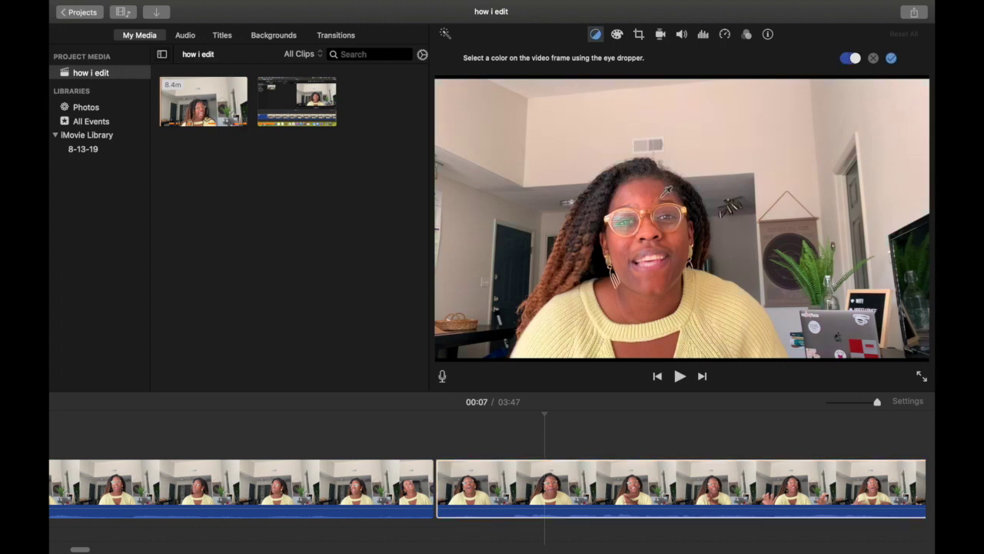
left_click(892, 60)
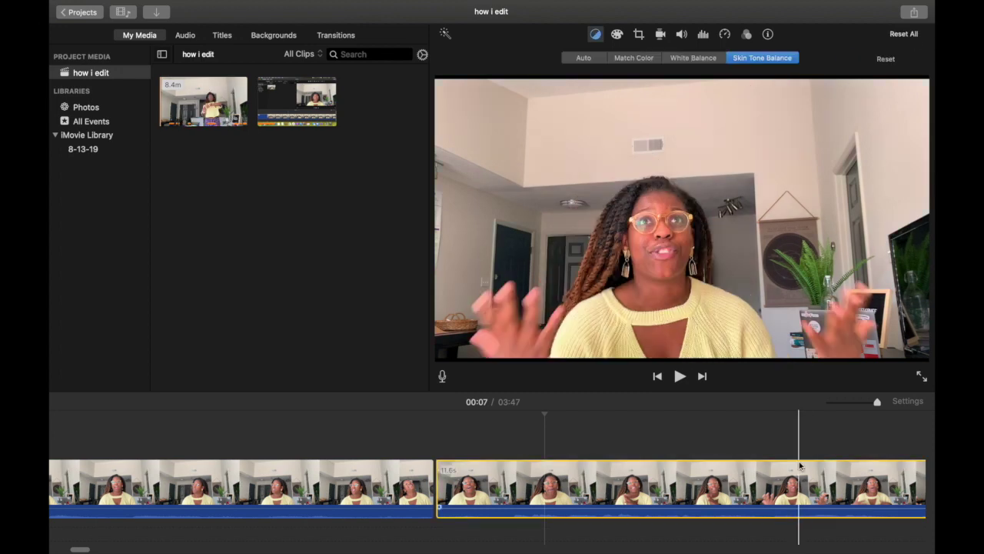
- Apply Skin Tone Balance to the clip at 00:20, sampling the color from the face
scroll(802, 462, "right", 5)
scroll(799, 465, "right", 5)
key("super+b")
left_click(753, 480)
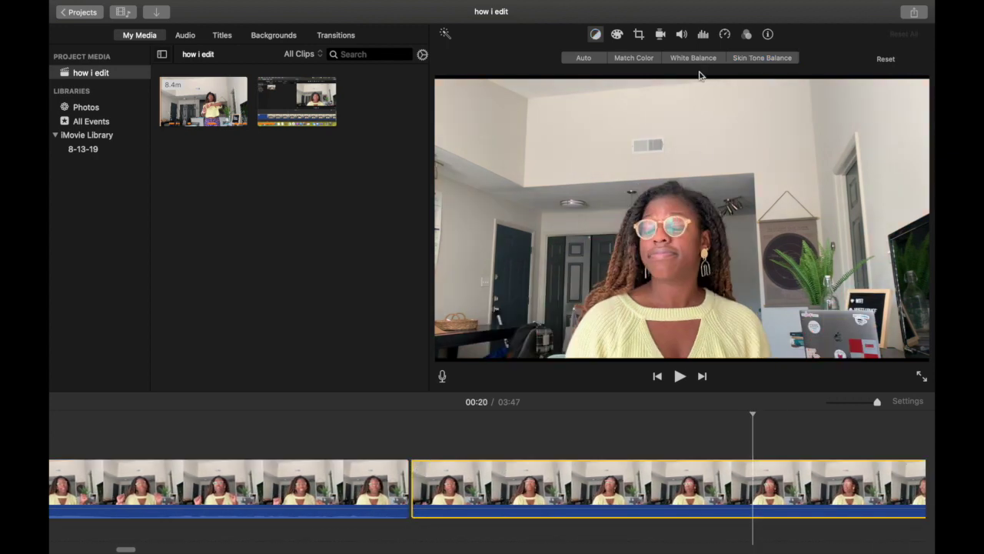
left_click(751, 60)
left_click(692, 209)
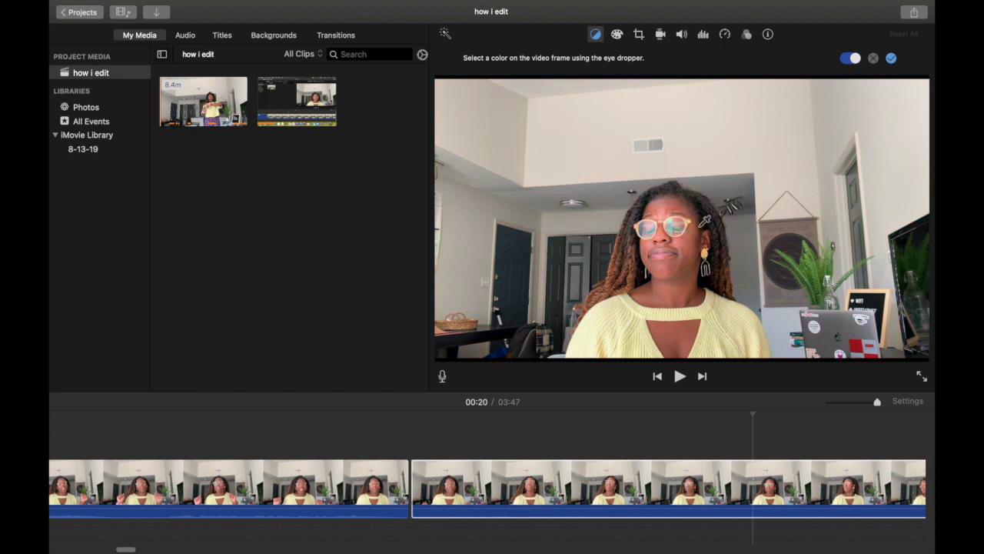
left_click(892, 59)
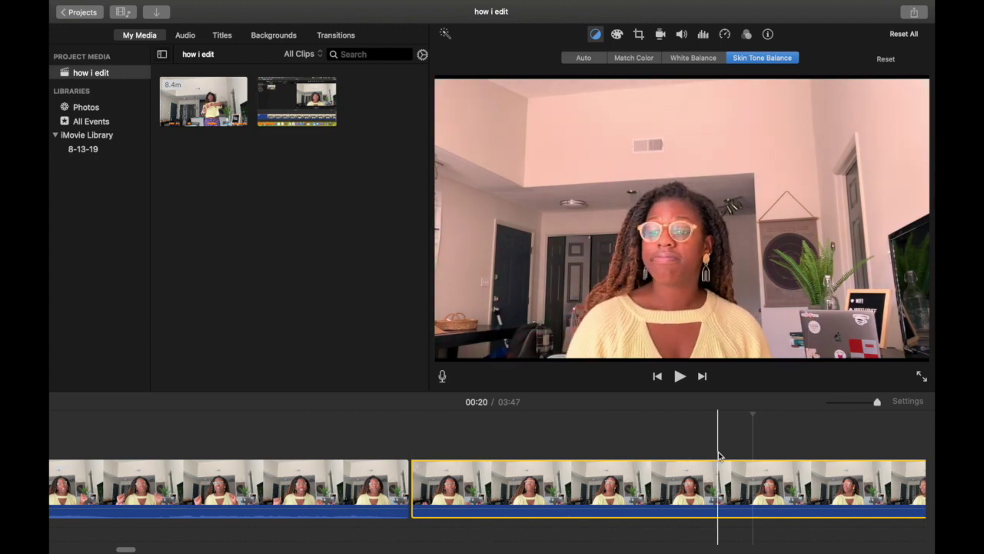
- Apply Skin Tone Balance to the short clip at 00:27, sampling the color from the face
scroll(718, 456, "right", 6)
scroll(719, 456, "right", 5)
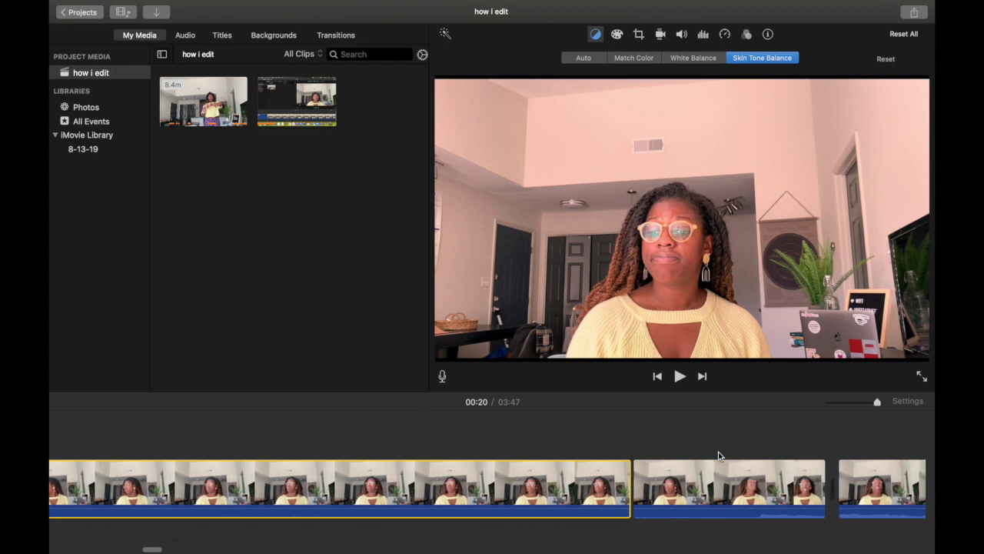
left_click(677, 490)
mouse_move(846, 4)
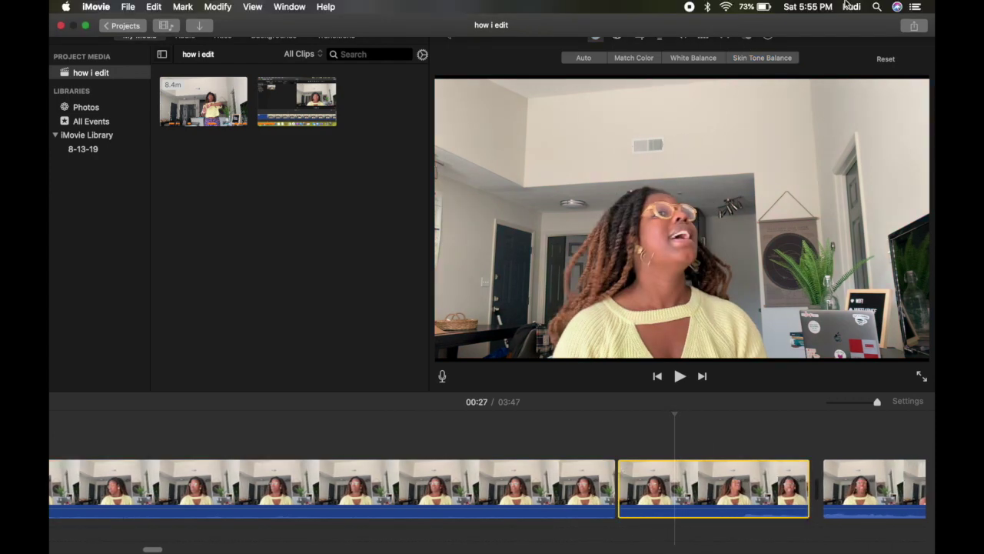
left_click(792, 57)
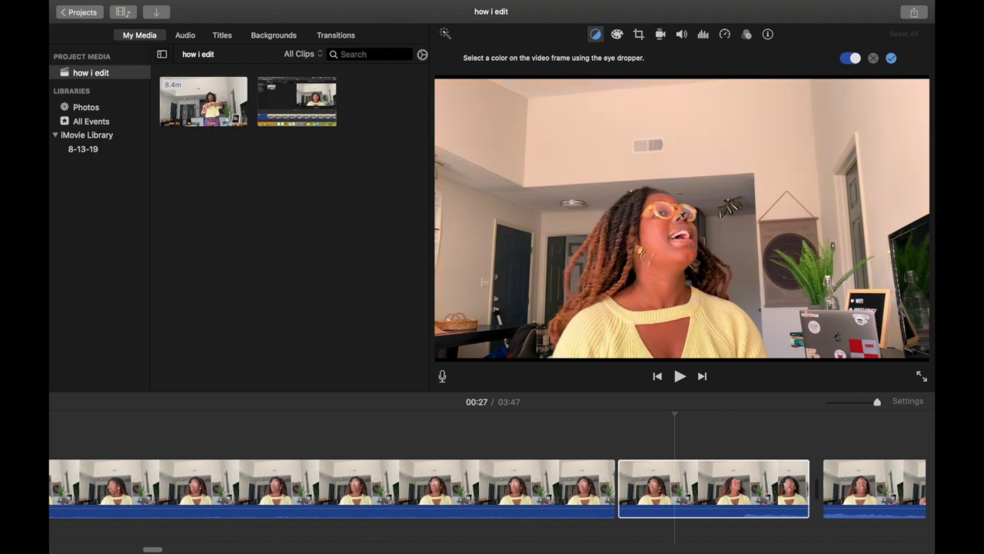
left_click(892, 60)
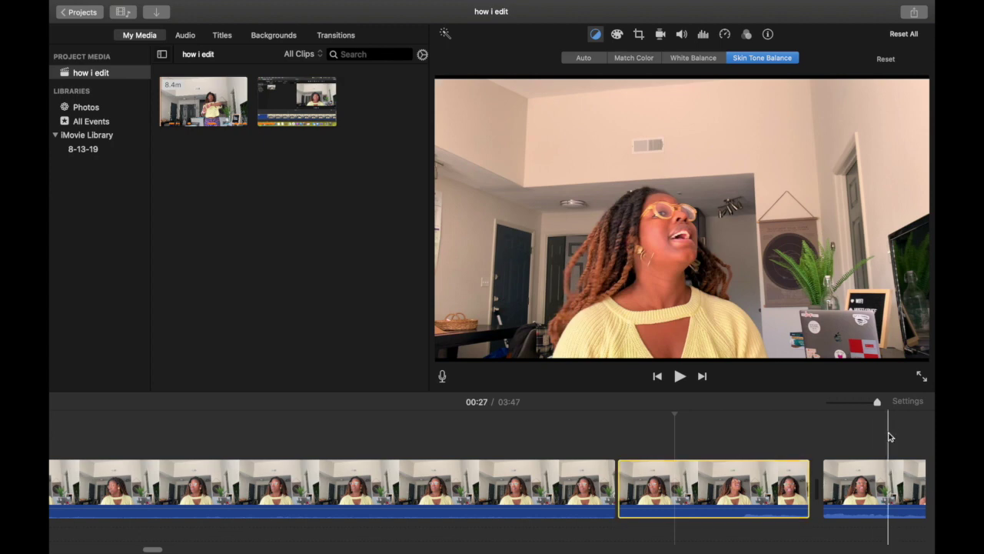
- Apply Skin Tone Balance to the clip at 00:28, sampling the face, and move on along the timeline
left_click(862, 489)
left_click(758, 58)
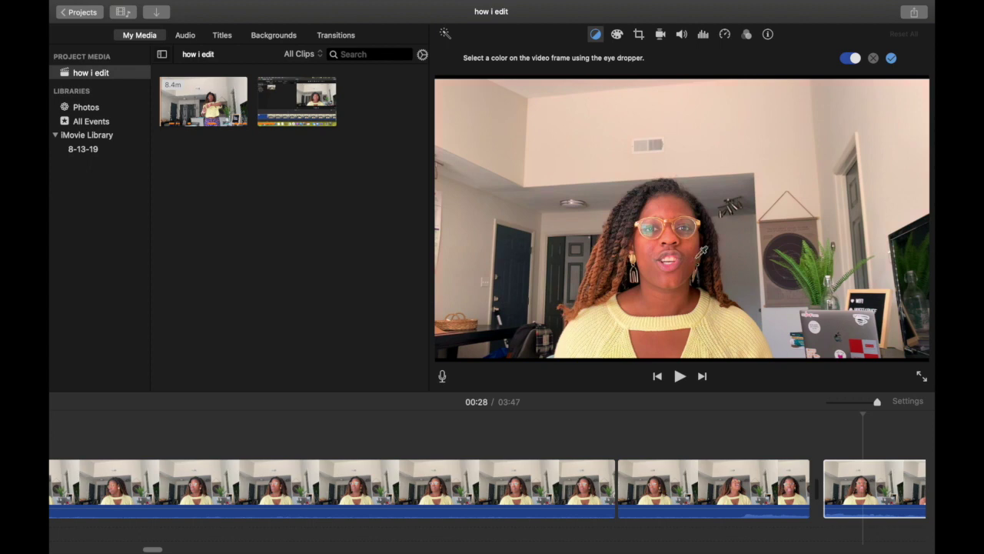
left_click(892, 60)
scroll(842, 462, "right", 10)
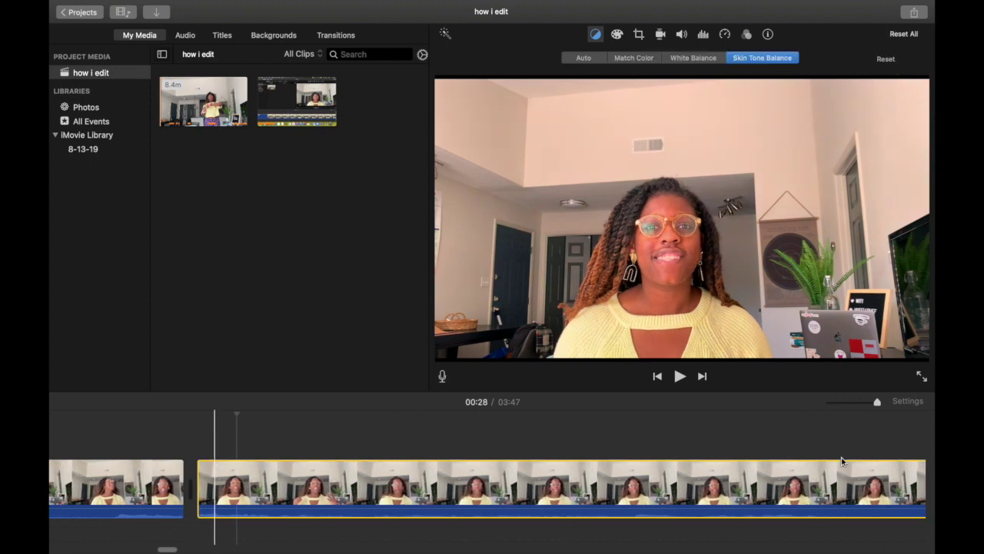
scroll(842, 461, "right", 10)
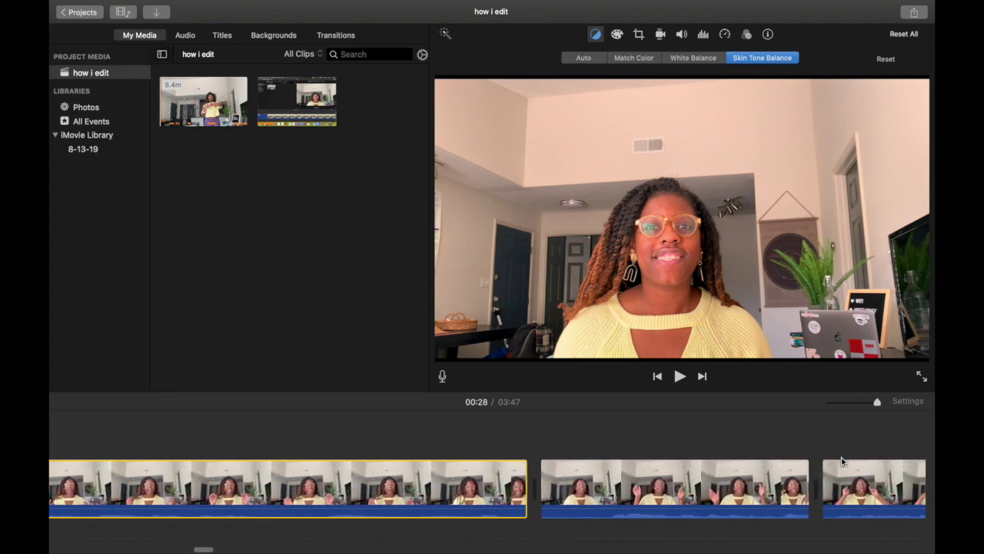
- Apply Skin Tone Balance to the clip at 00:40 and to the following clip at 00:41, sampling the face
left_click(767, 485)
left_click(760, 58)
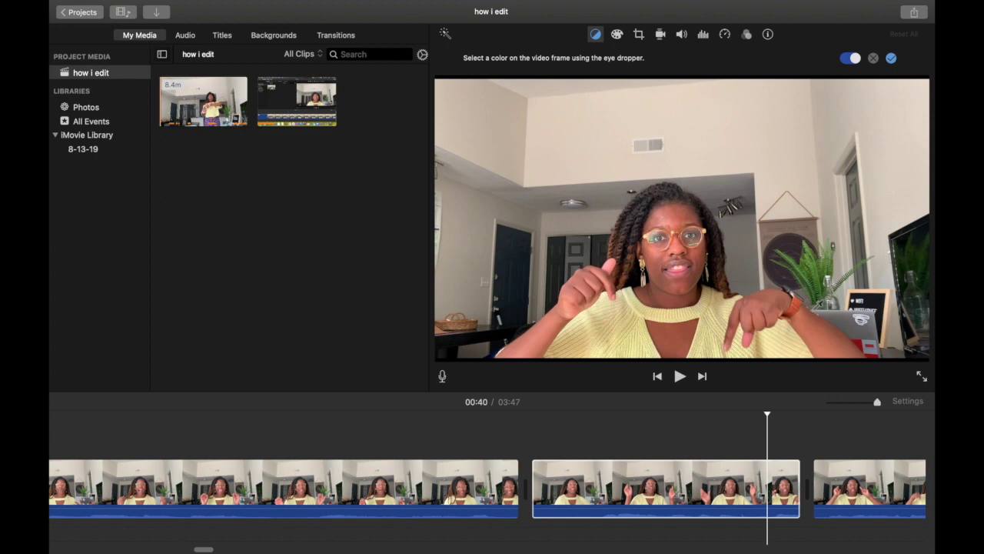
left_click(892, 58)
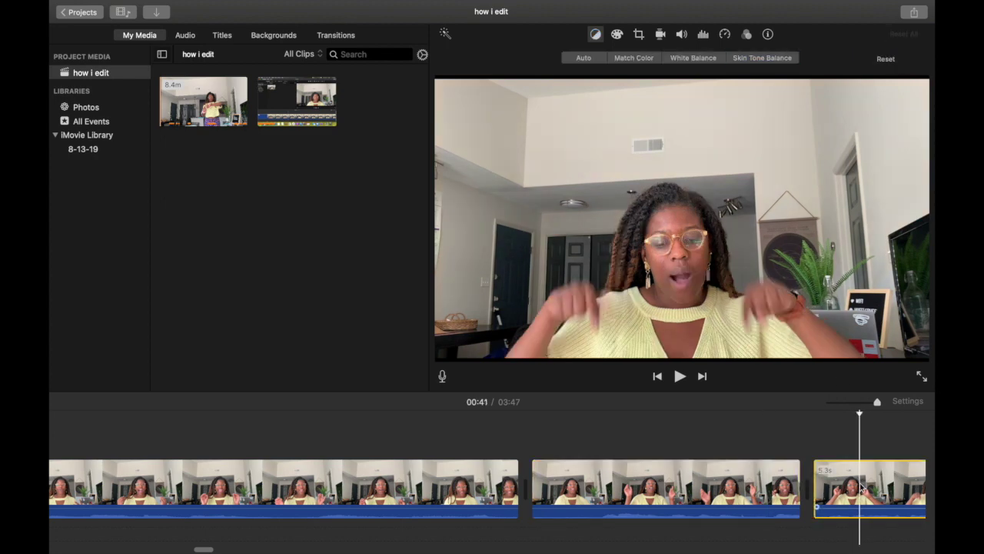
left_click(732, 59)
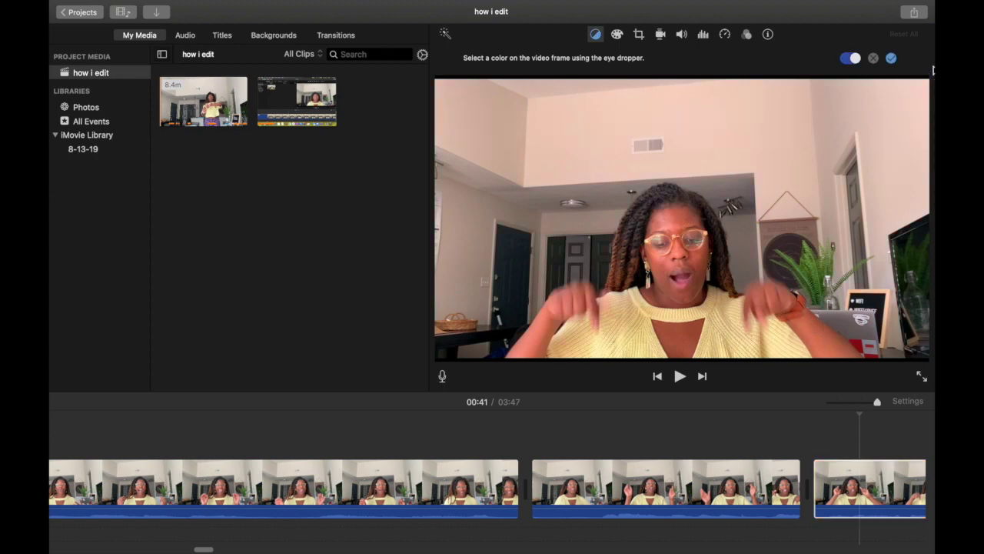
left_click(892, 58)
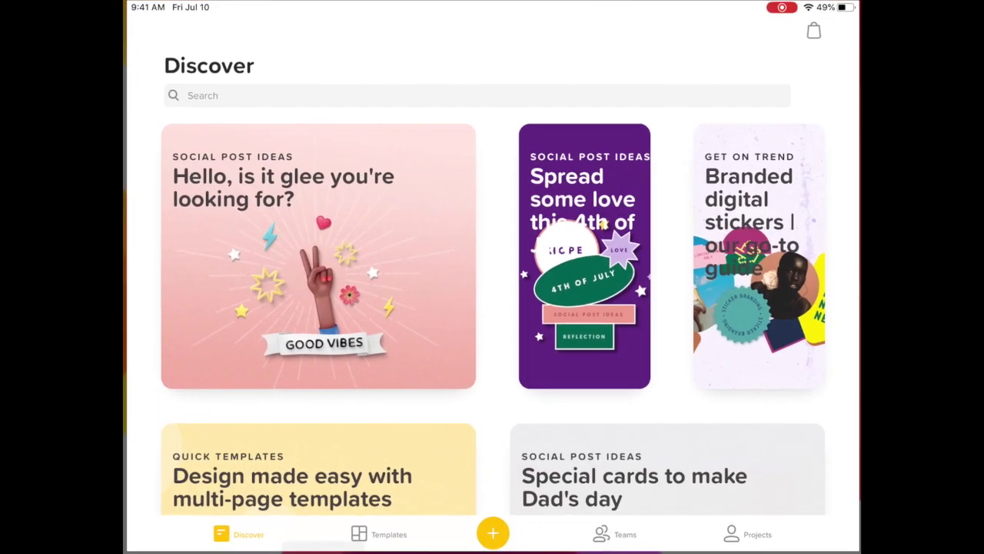
- Switch to the Over design app on the iPad and create a blank 16:9 Presentation canvas of 2048x1152
left_click(492, 536)
left_click(463, 146)
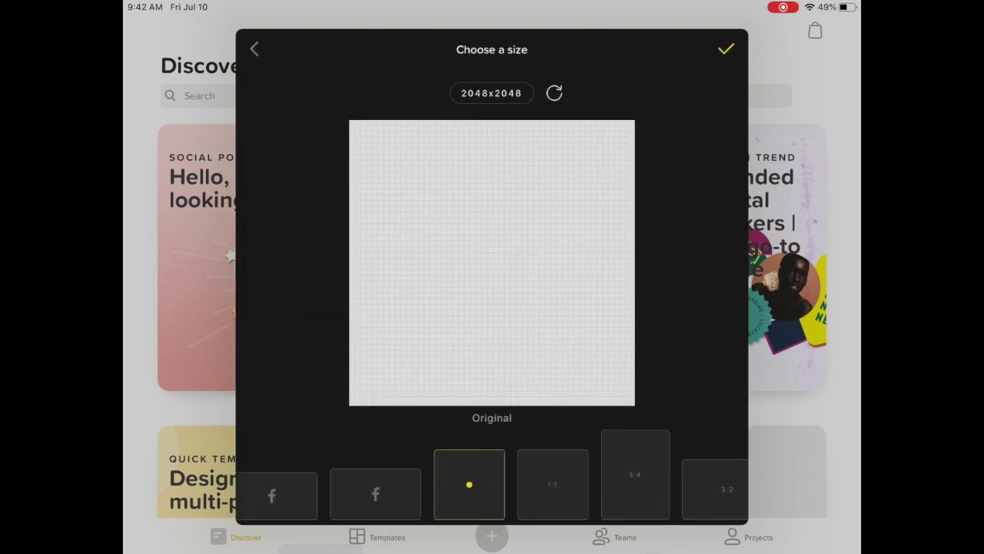
scroll(492, 484, "right", 3)
scroll(492, 485, "right", 2)
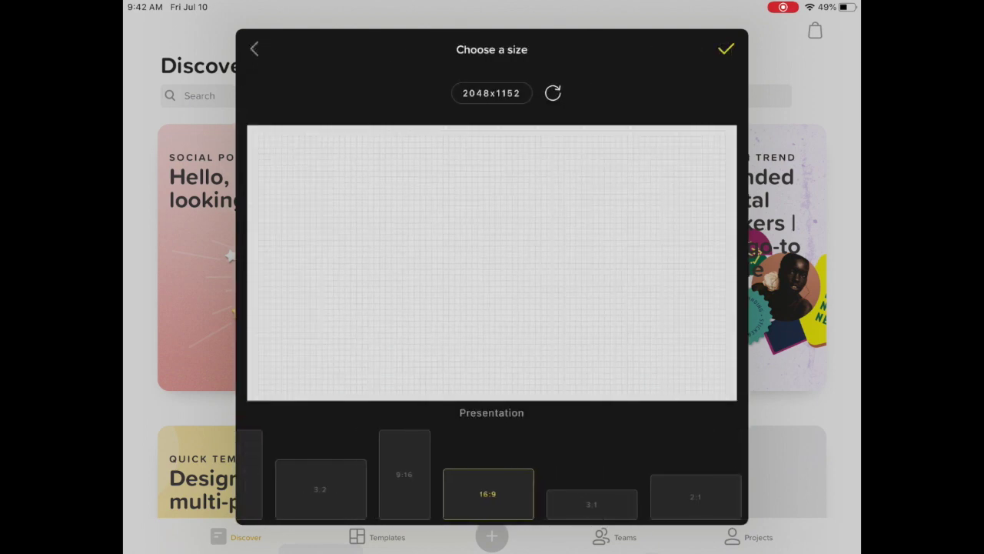
left_click(726, 49)
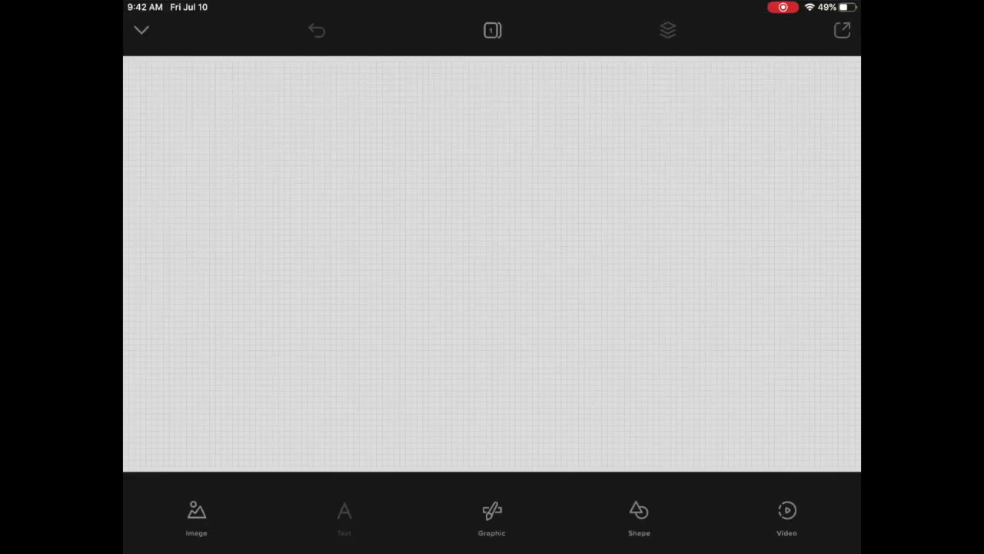
- Add a text layer with the heading "Equipment:" and "iPhone XS Max" on the line below it
left_click(344, 516)
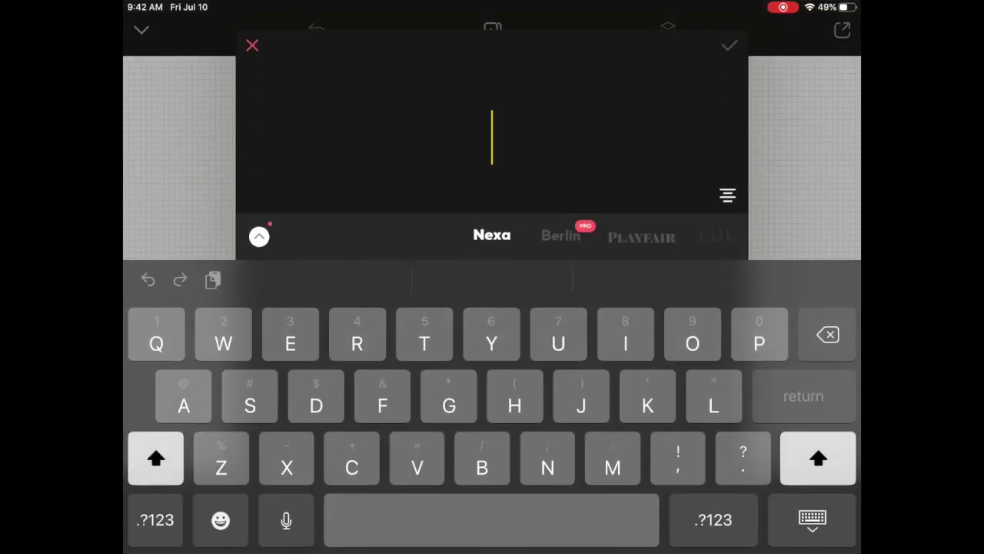
type("Equipment")
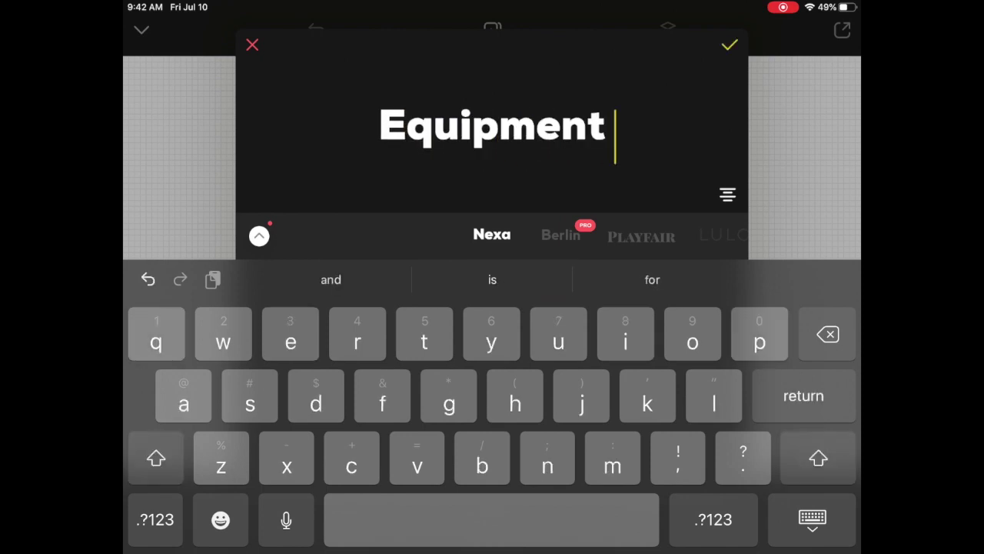
left_click(713, 519)
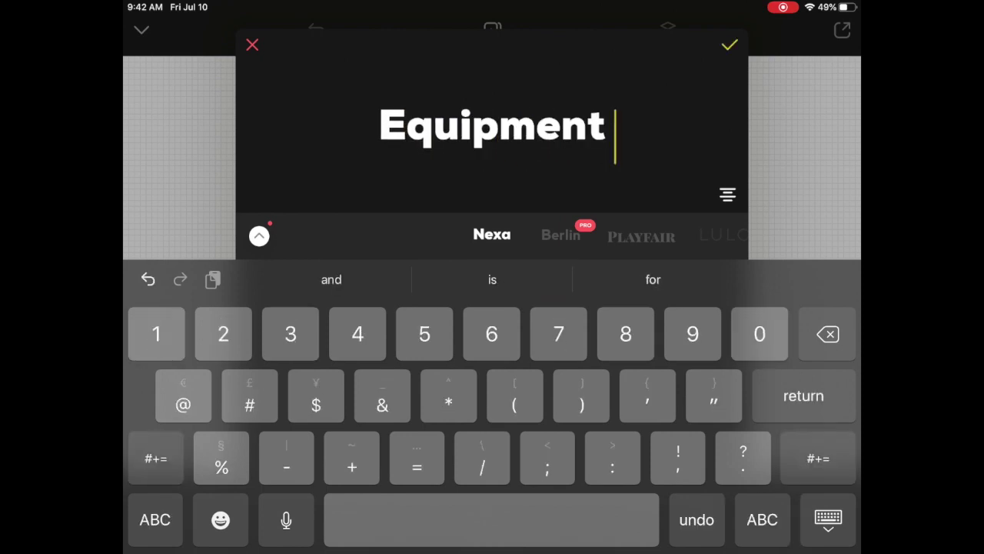
type(":")
key("Return")
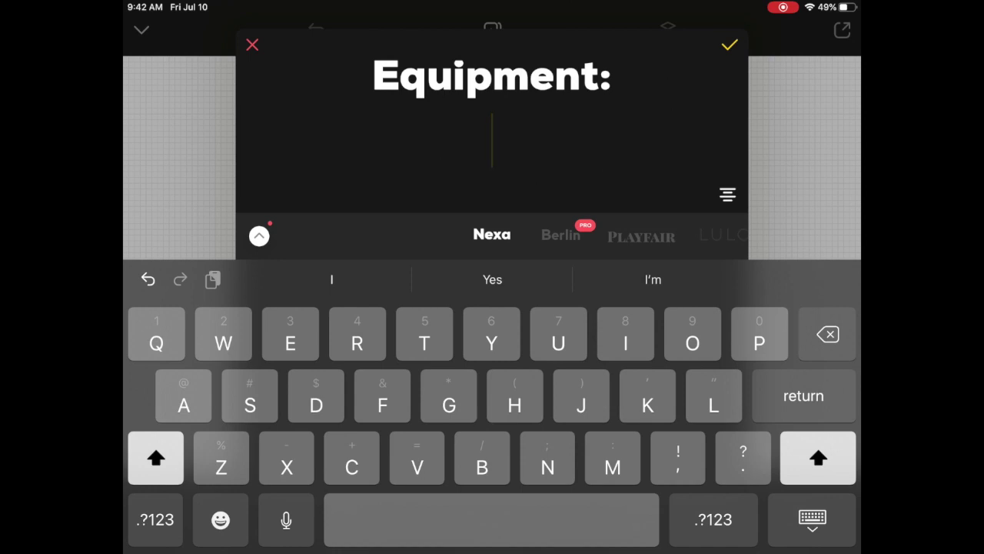
type("iPhone ")
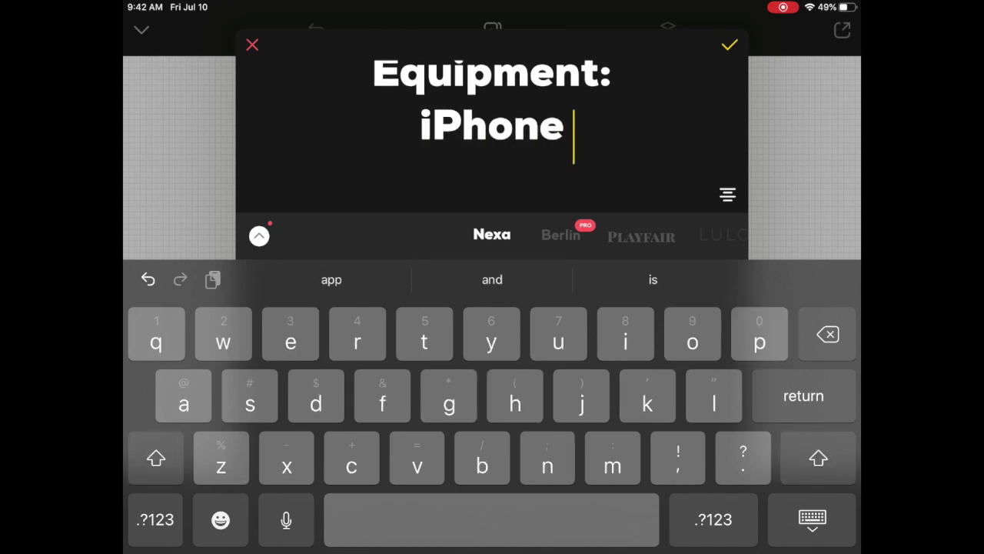
type("XS ")
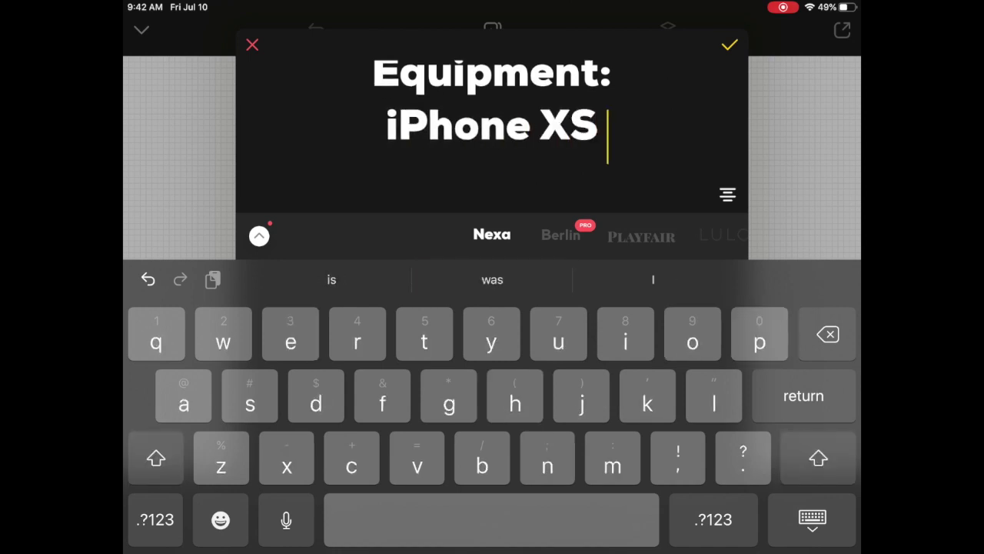
type("Max")
key("Return")
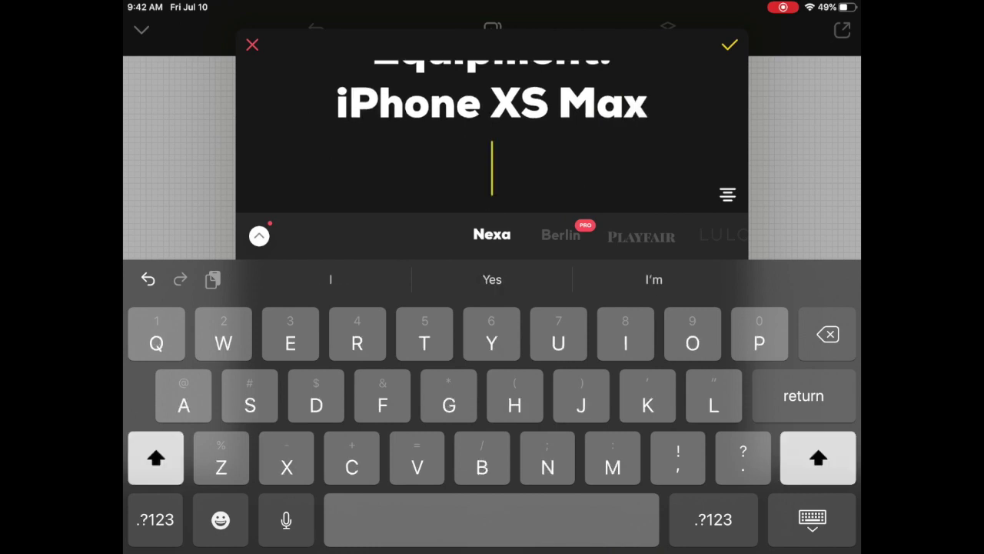
- Continue the text with the lines "MacBook Pro 2017" and "iMovie"
type("Macb")
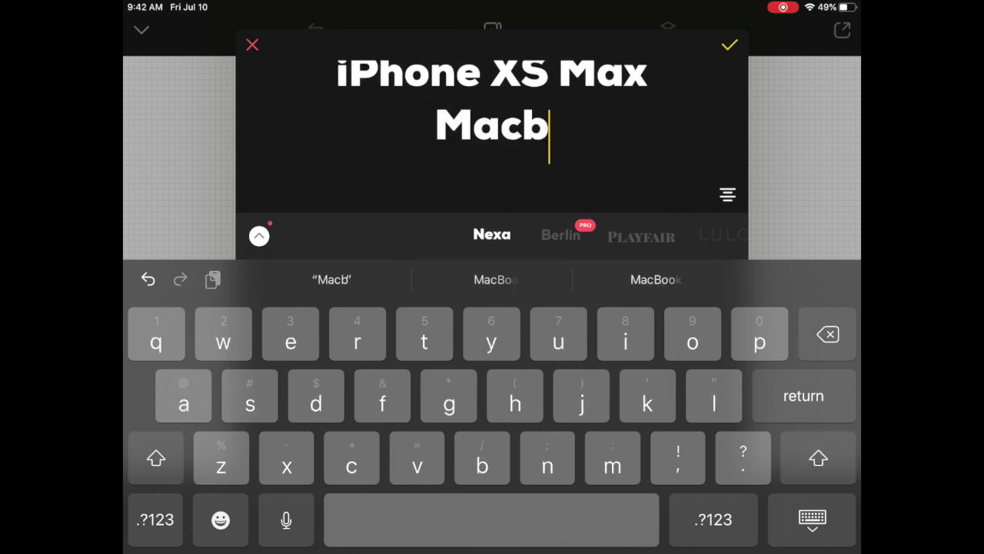
type("ook pro 29")
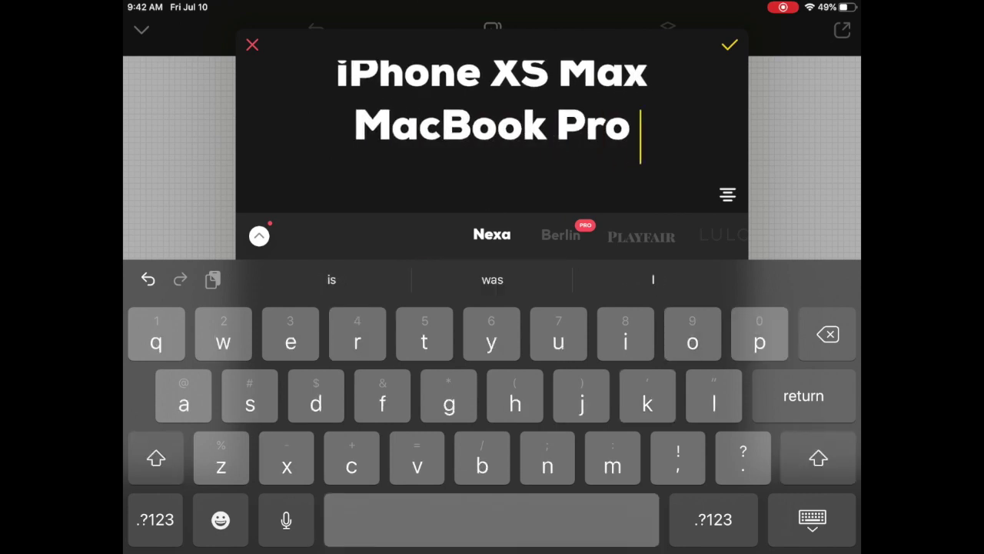
key("BackSpace")
type("017")
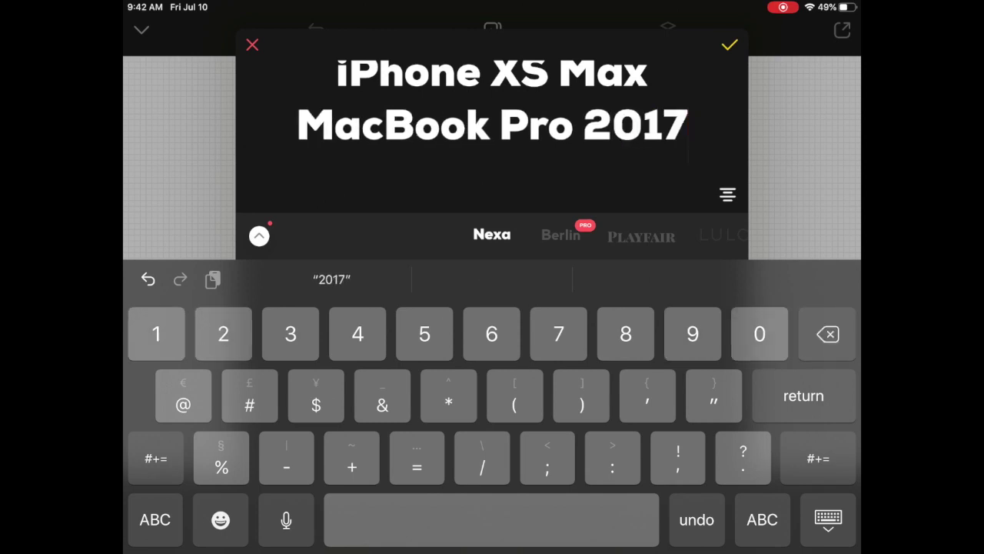
key("Return")
type("Imovie")
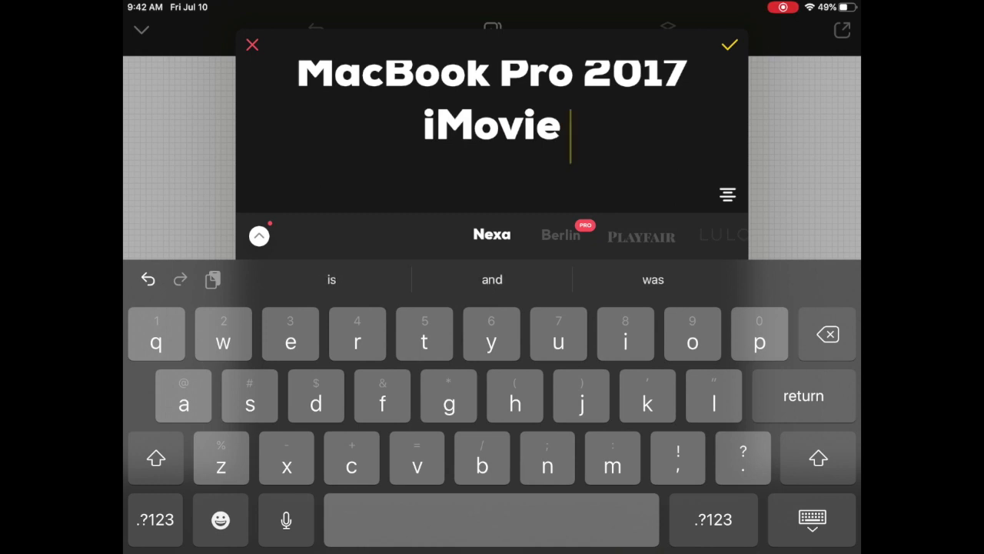
- Set the equipment text in the Raleway font and place it on the canvas
left_click(641, 236)
left_click(575, 235)
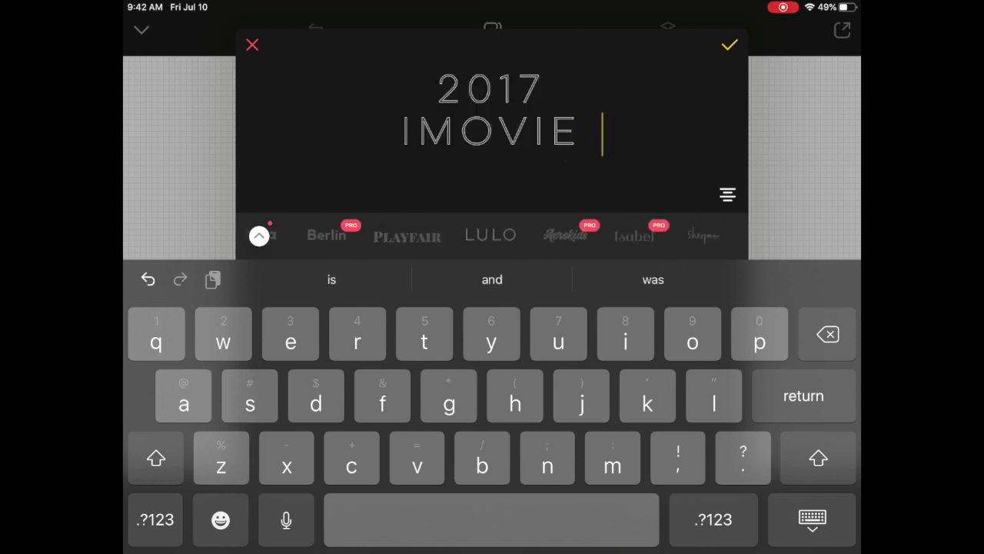
left_click(703, 235)
left_click_drag(649, 235, 492, 235)
left_click_drag(692, 236, 492, 236)
left_click_drag(564, 235, 492, 236)
left_click_drag(638, 235, 492, 235)
mouse_move(576, 236)
left_mouse_down()
mouse_move(492, 236)
mouse_move(577, 236)
left_mouse_up()
left_click(730, 45)
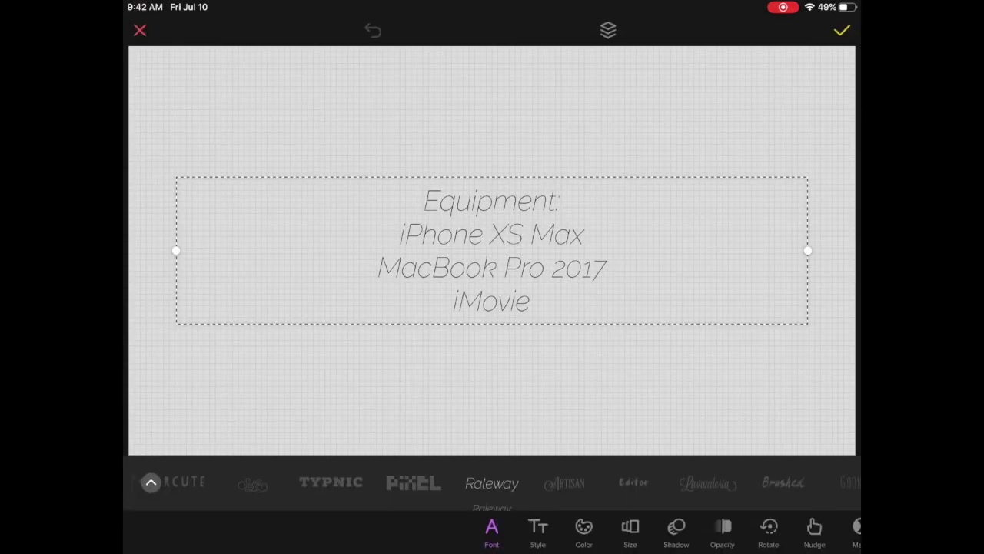
- Left-align the equipment text, enlarge it and move it to the lower-left part of the canvas
left_click(538, 531)
left_click(215, 455)
left_click_drag(492, 238, 452, 328)
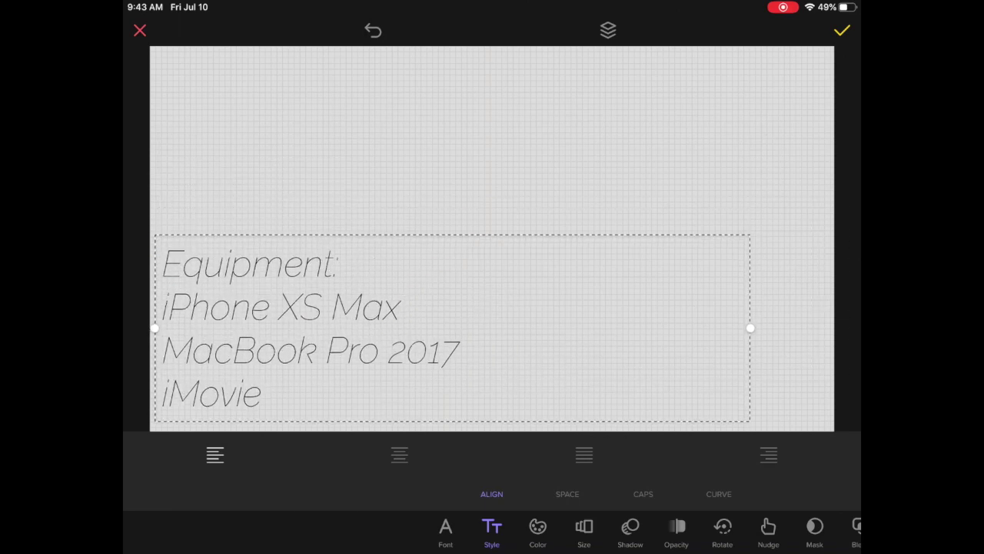
- Set the text color to black and reduce the text size slightly
left_click(538, 533)
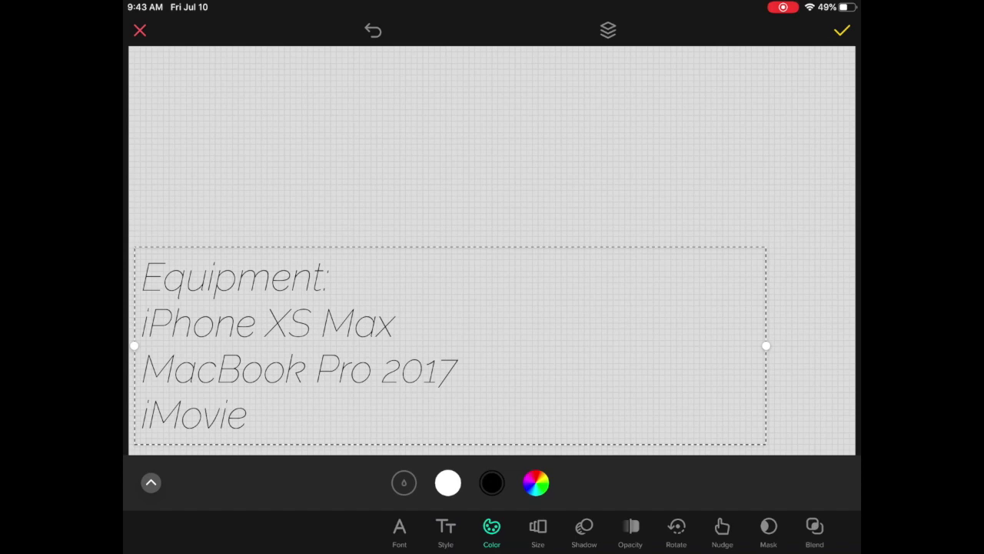
left_click(491, 483)
left_click(537, 530)
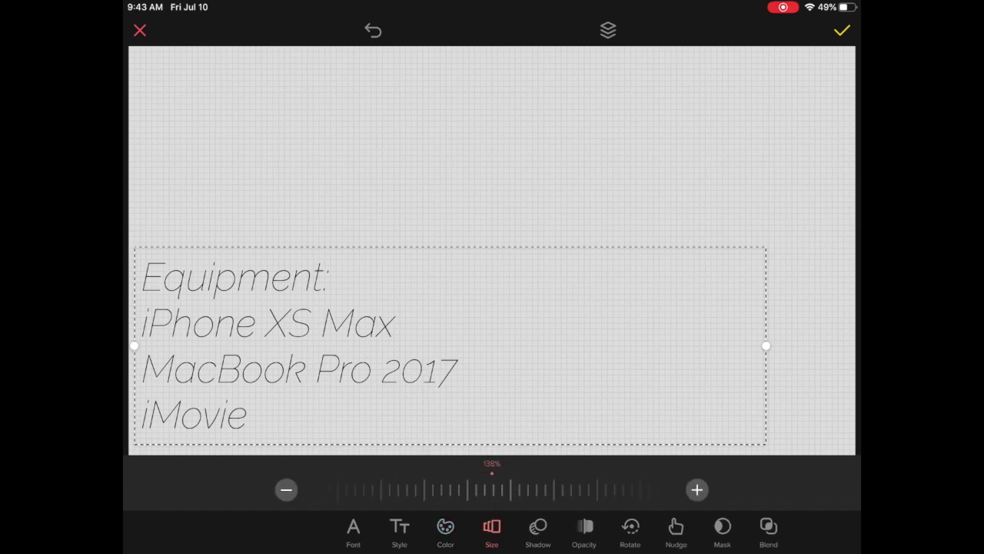
left_click_drag(493, 489, 544, 489)
- Try a drop shadow on the equipment text and turn it off again
left_click(538, 533)
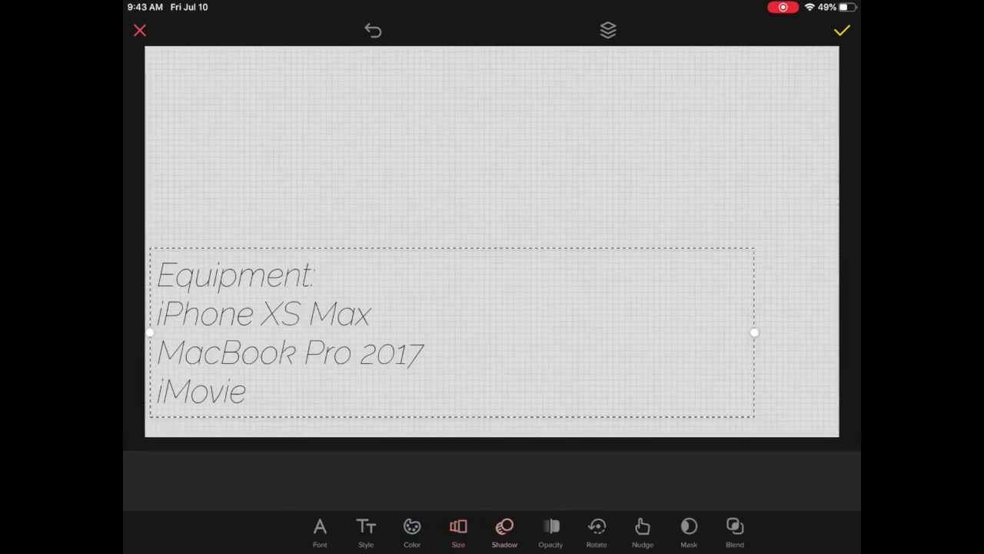
left_click(567, 494)
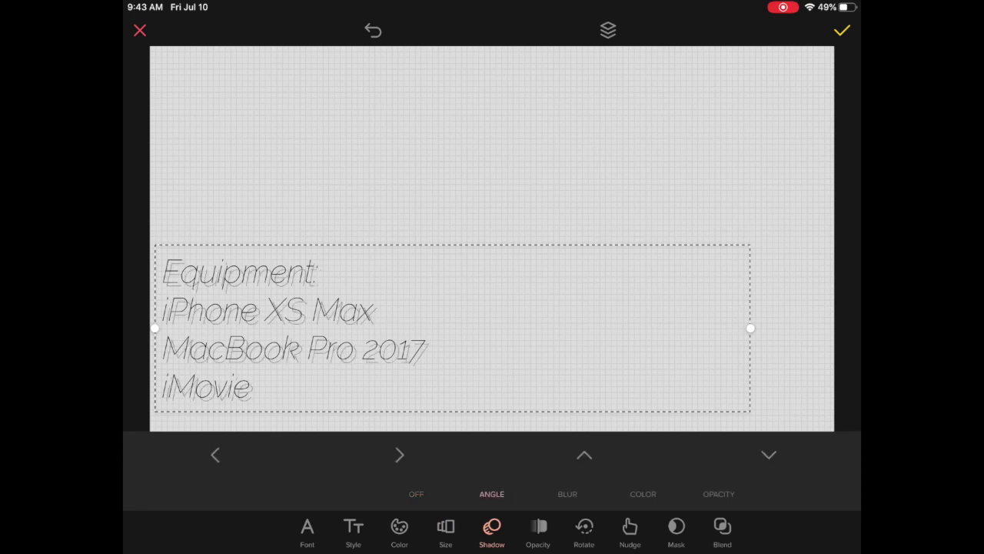
left_click(567, 494)
left_click(567, 494)
left_click_drag(492, 494, 807, 494)
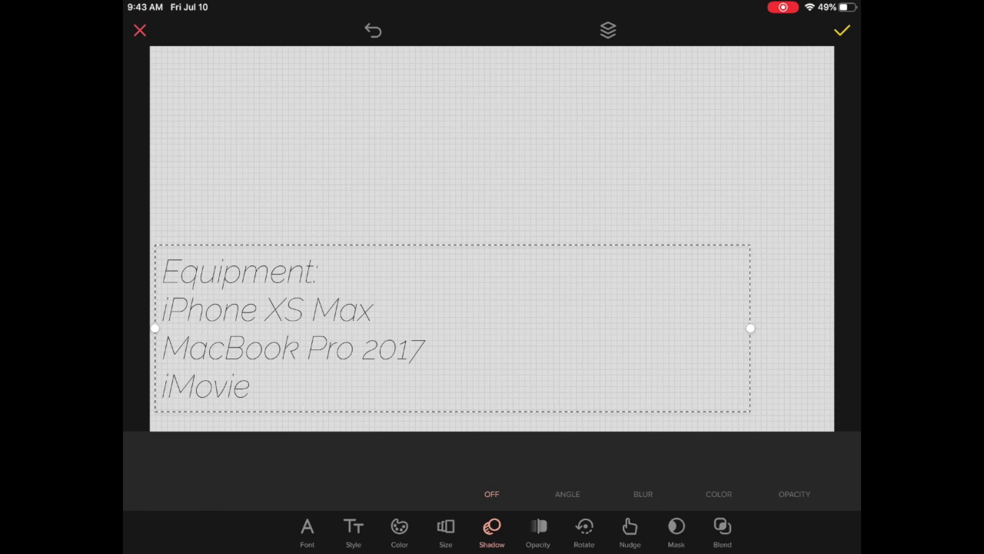
- Adjust the text's rotation minimally and nudge it slightly to the right, looking through the remaining text options
left_click(538, 531)
left_click(538, 530)
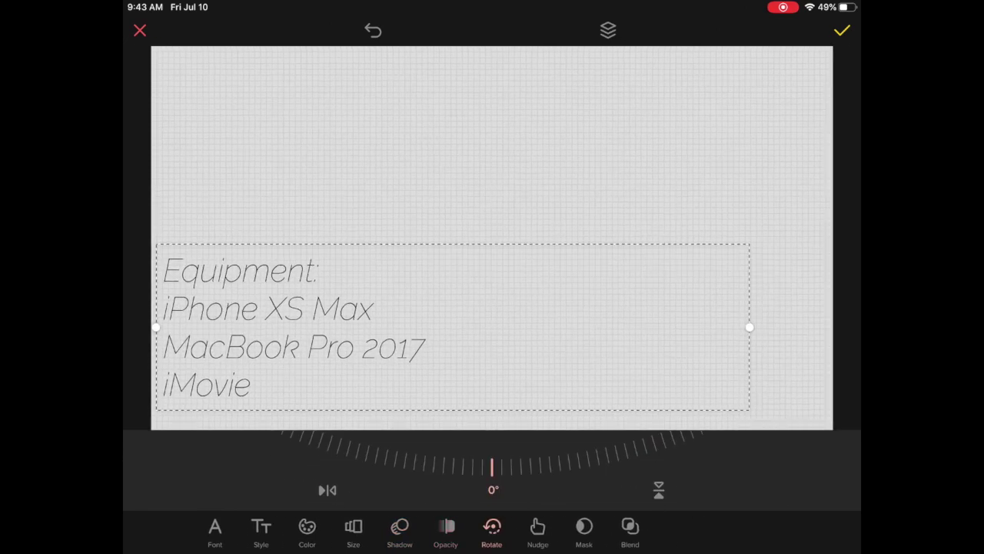
mouse_move(492, 461)
left_mouse_down()
mouse_move(261, 462)
mouse_move(700, 461)
mouse_move(492, 461)
left_mouse_up()
left_click(537, 530)
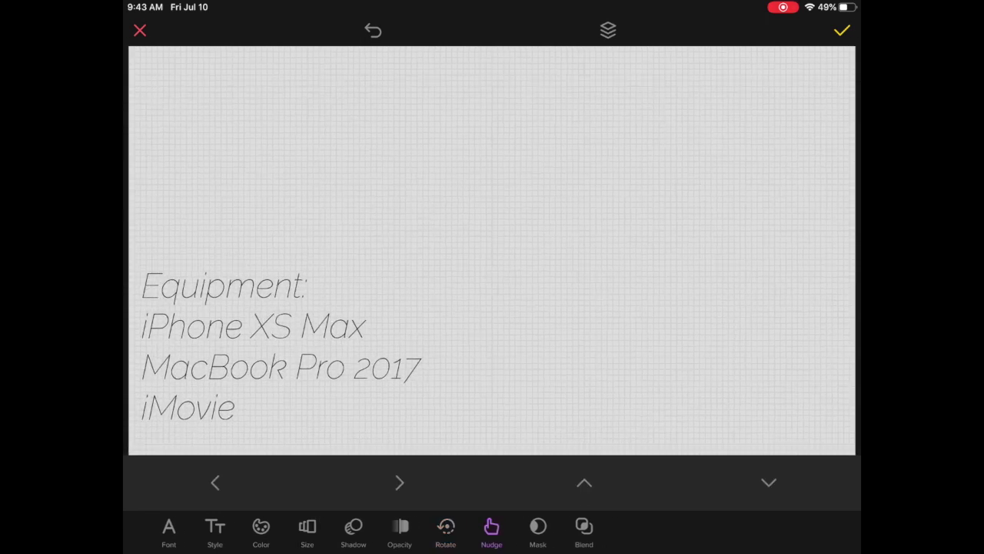
left_click(399, 483)
left_click(538, 531)
left_click(537, 530)
- Browse the available fonts for the equipment text and switch it to Cookies and Cream
left_click_drag(307, 530, 723, 531)
left_click(492, 529)
scroll(493, 482, "right", 5)
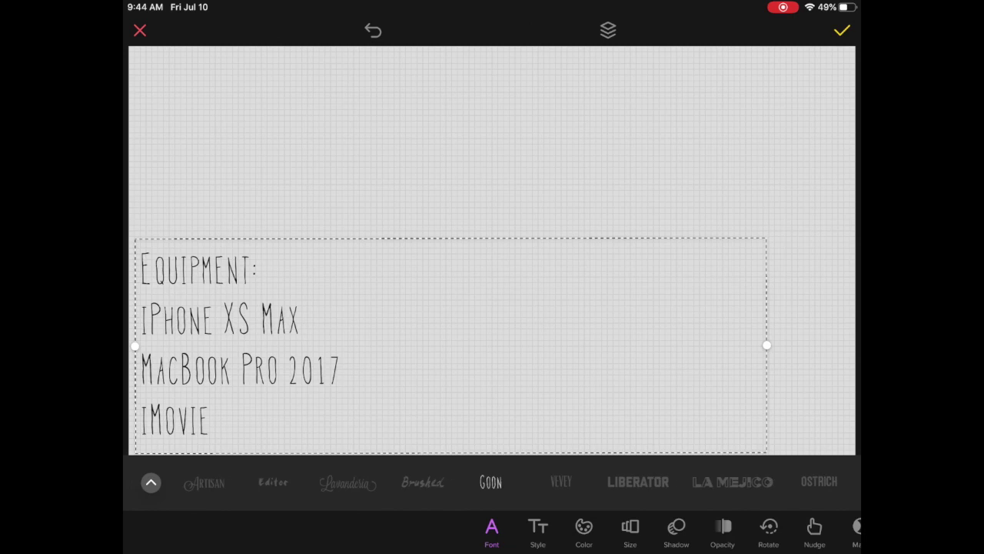
scroll(492, 482, "right", 4)
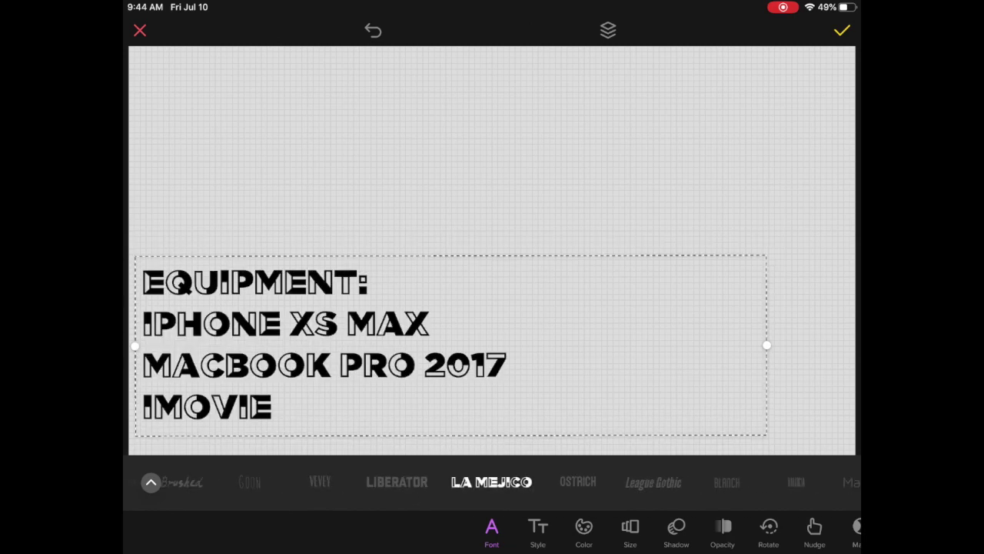
scroll(493, 482, "right", 1)
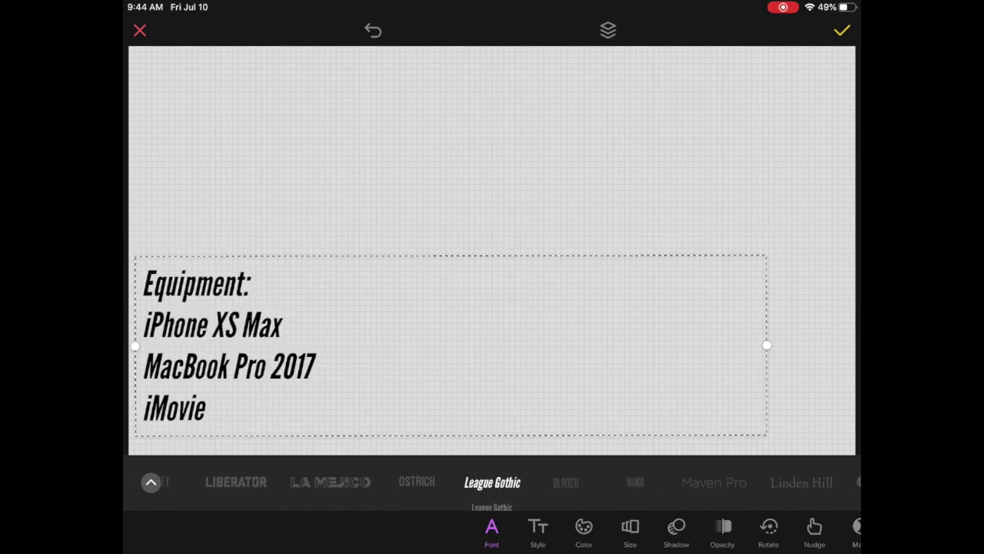
scroll(492, 483, "right", 4)
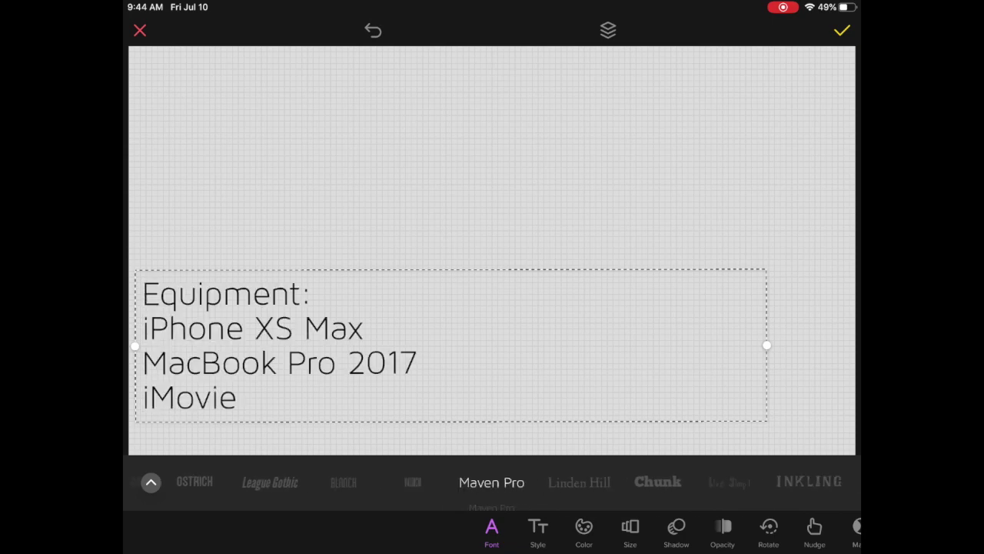
scroll(492, 482, "right", 2)
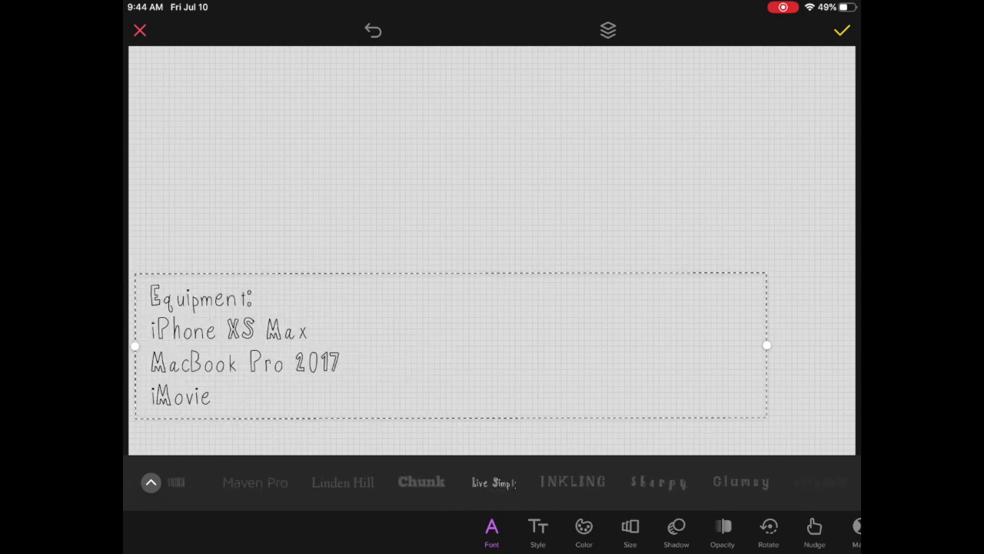
scroll(492, 482, "right", 4)
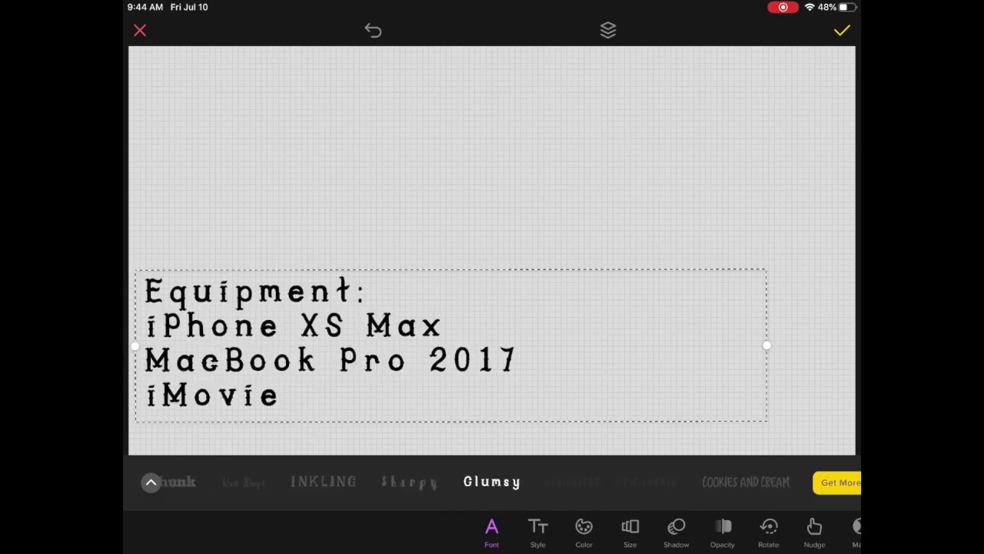
scroll(492, 483, "right", 1)
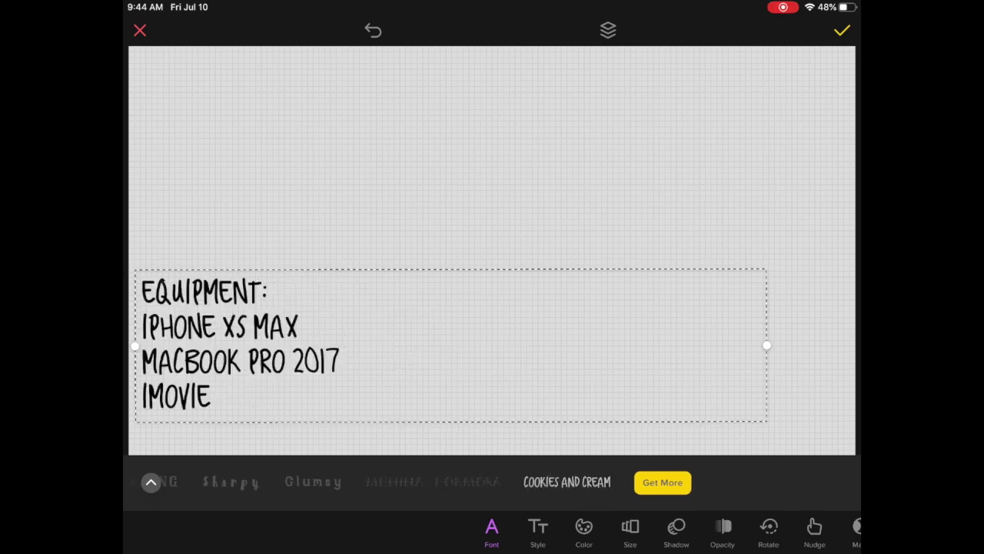
- Switch the equipment text's font to Live Simply and apply the text changes
scroll(492, 482, "left", 5)
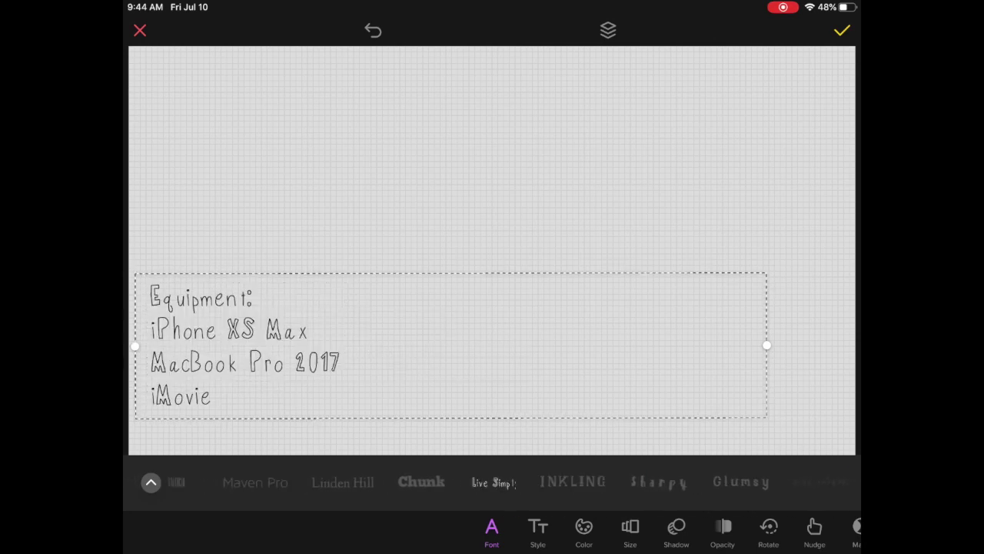
left_click(492, 160)
left_click(842, 30)
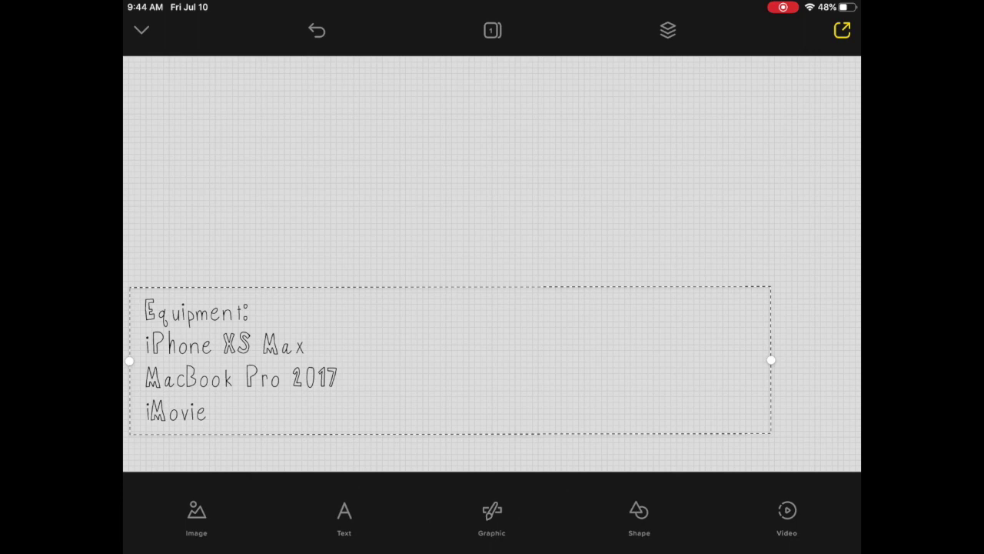
- Browse the collected graphics and insert the pink Sweet Childhood watercolor strip
left_click(492, 517)
left_click(716, 161)
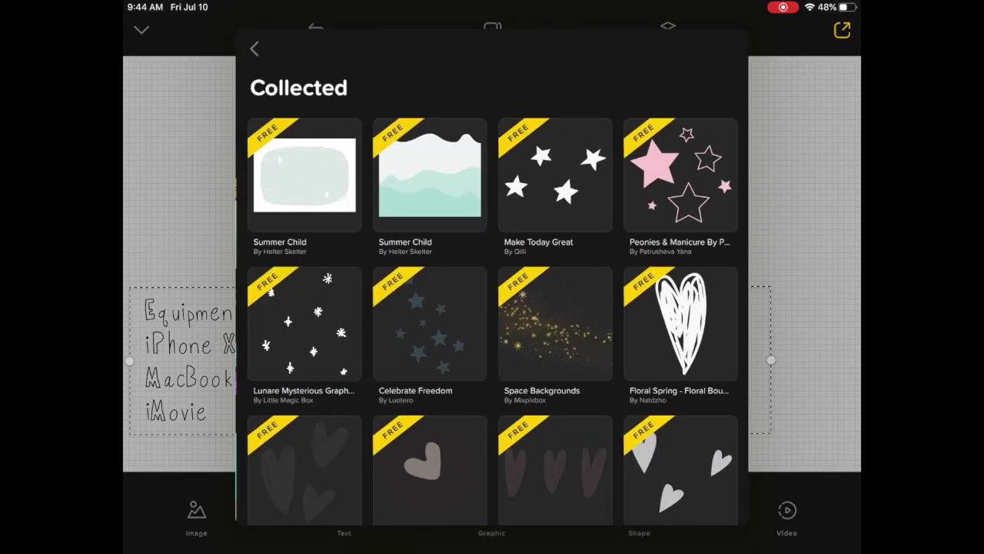
scroll(493, 292, "down", 10)
scroll(493, 292, "up", 3)
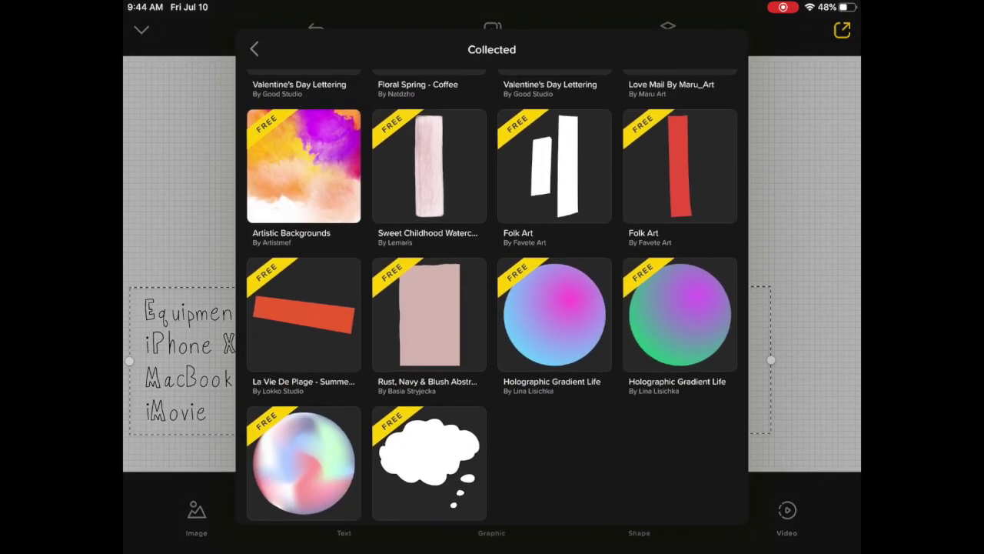
scroll(493, 292, "up", 5)
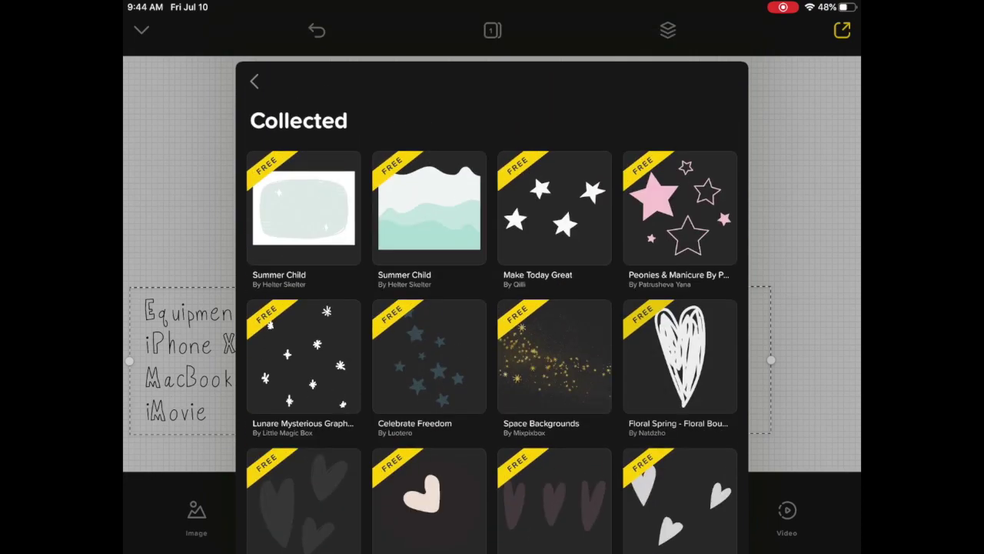
scroll(492, 293, "down", 10)
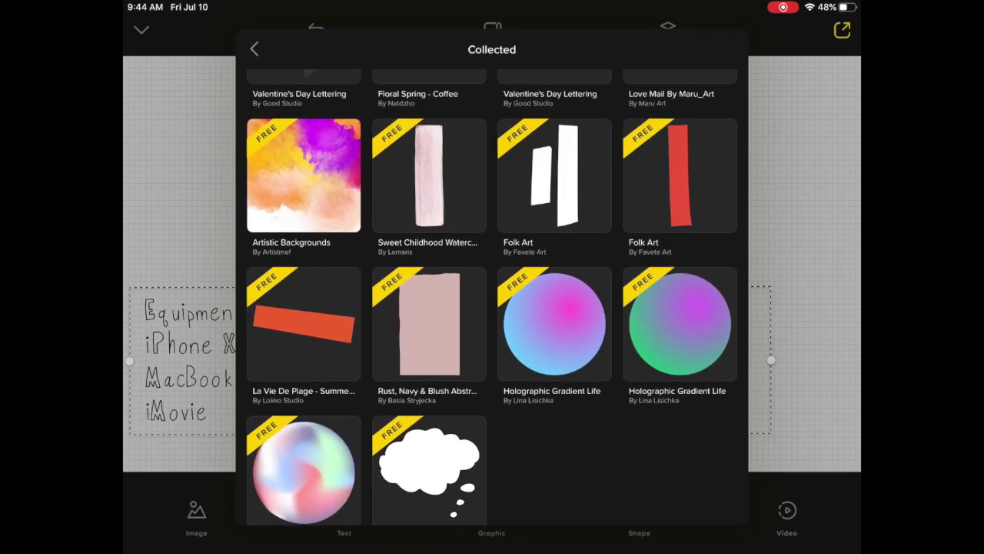
left_click(429, 176)
- Position the pink watercolor strip over the canvas's lower-left area and move its layer beneath the equipment text
left_click_drag(492, 239, 172, 327)
left_click(607, 30)
left_click_drag(724, 201, 723, 132)
left_click(607, 30)
left_click_drag(383, 252, 396, 237)
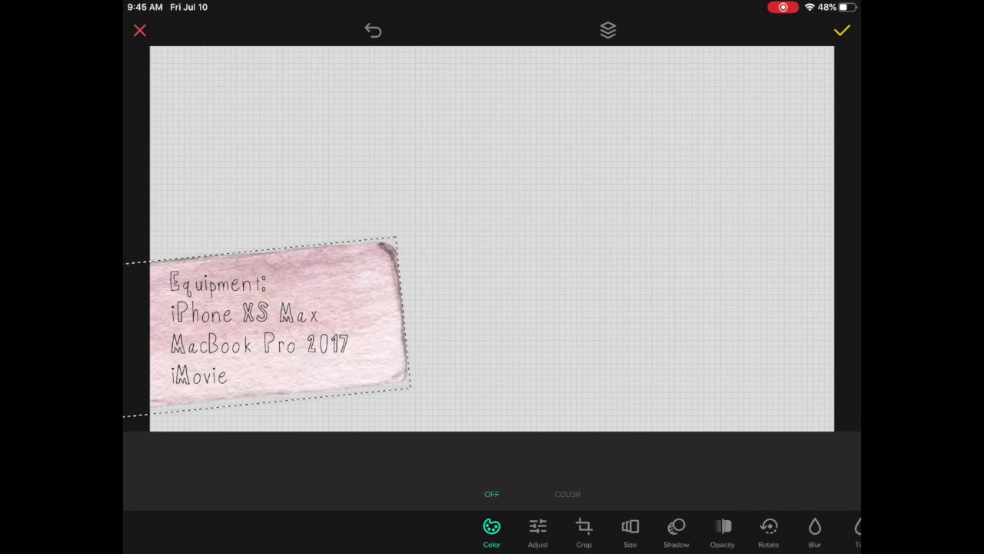
- Remove the pink watercolor strip from the design and return to the canvas, leaving the text's color unchanged
left_click(607, 30)
left_click(716, 200)
left_click(607, 30)
left_click(151, 483)
left_click(320, 78)
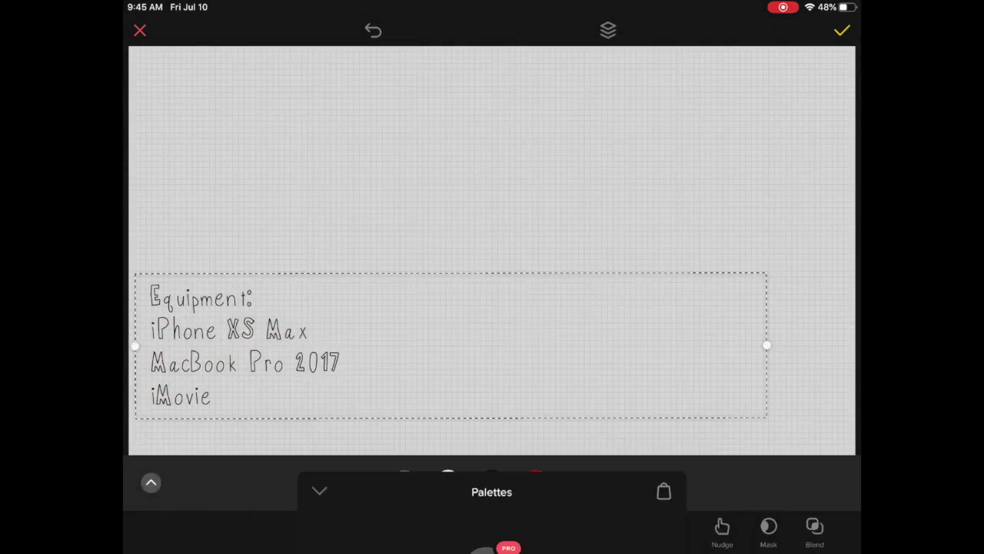
left_click(492, 169)
left_click(842, 30)
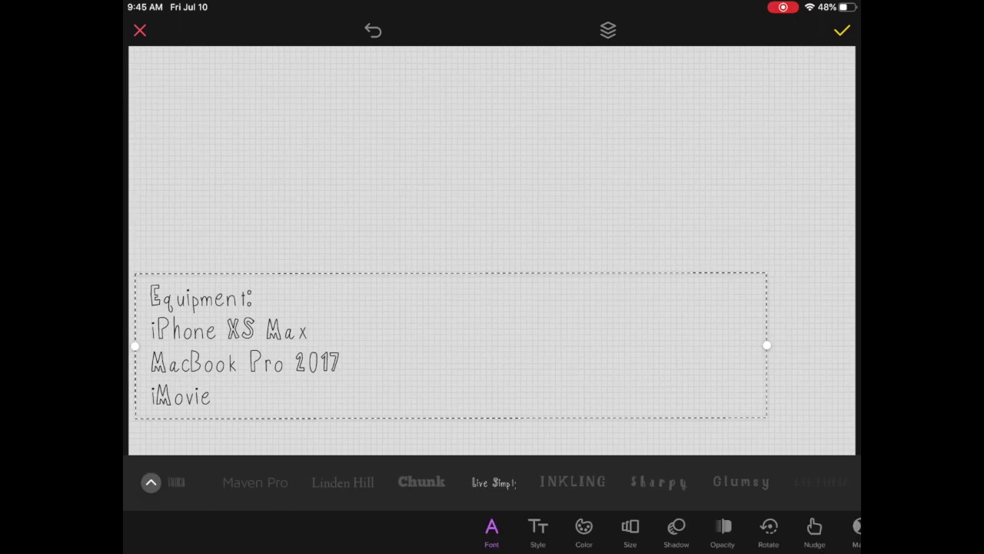
left_click(842, 30)
- Look through the Backgrounds graphics and the shape presets for something to place behind the equipment text
left_click(492, 512)
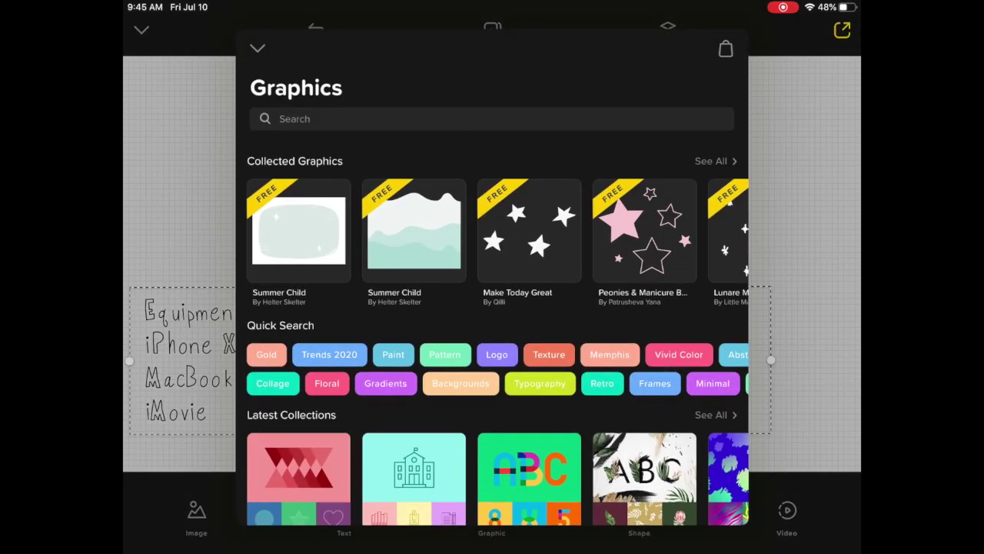
left_click(461, 383)
scroll(492, 335, "down", 5)
scroll(492, 335, "up", 5)
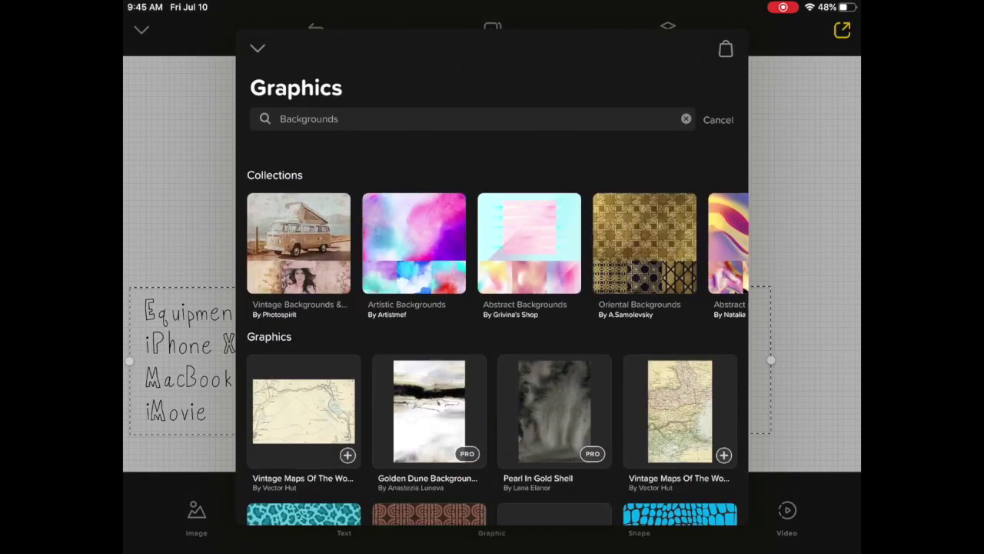
left_click(258, 48)
left_click(640, 517)
scroll(492, 307, "down", 6)
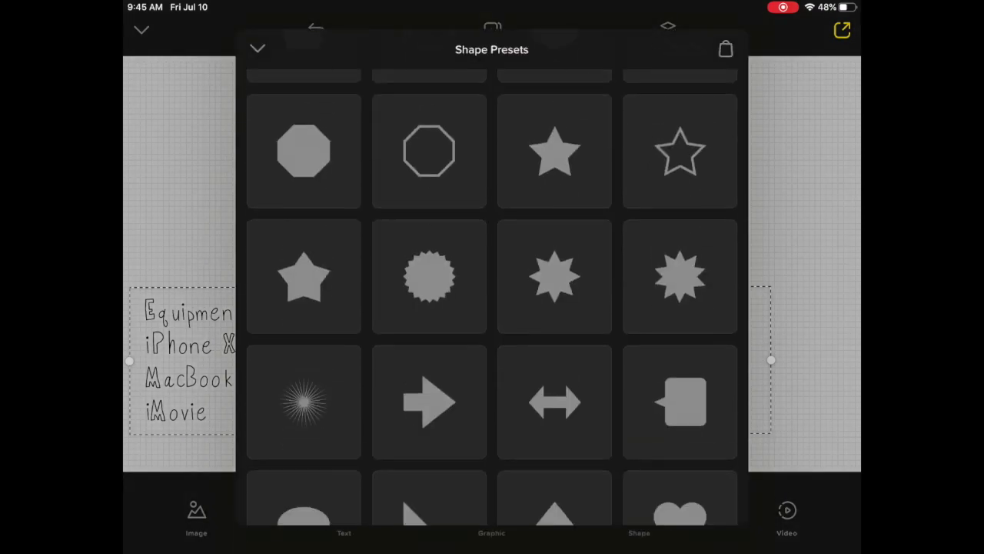
scroll(492, 308, "up", 6)
left_click(258, 47)
- Search the graphics library for "free" and insert the magenta Holi shape
left_click(492, 517)
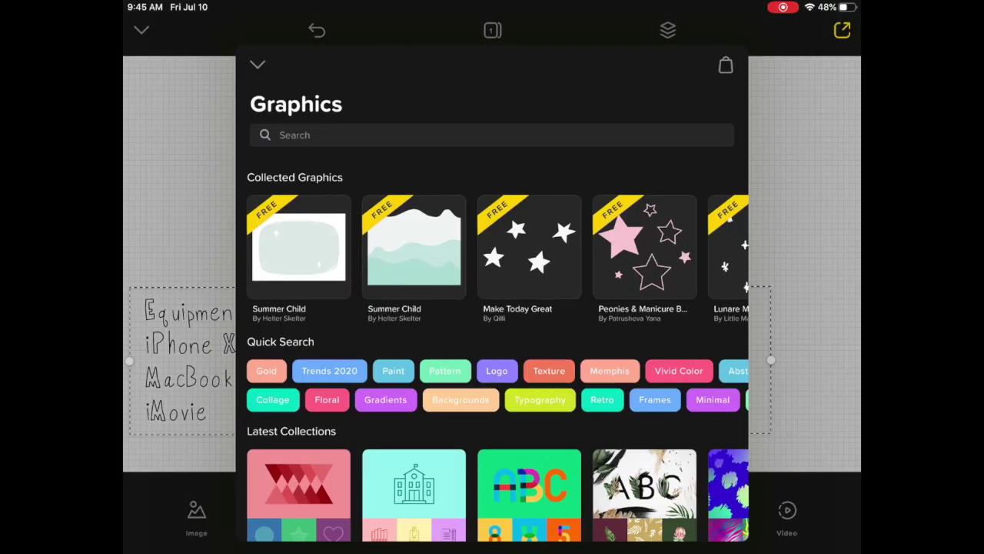
left_click(492, 134)
scroll(493, 154, "down", 10)
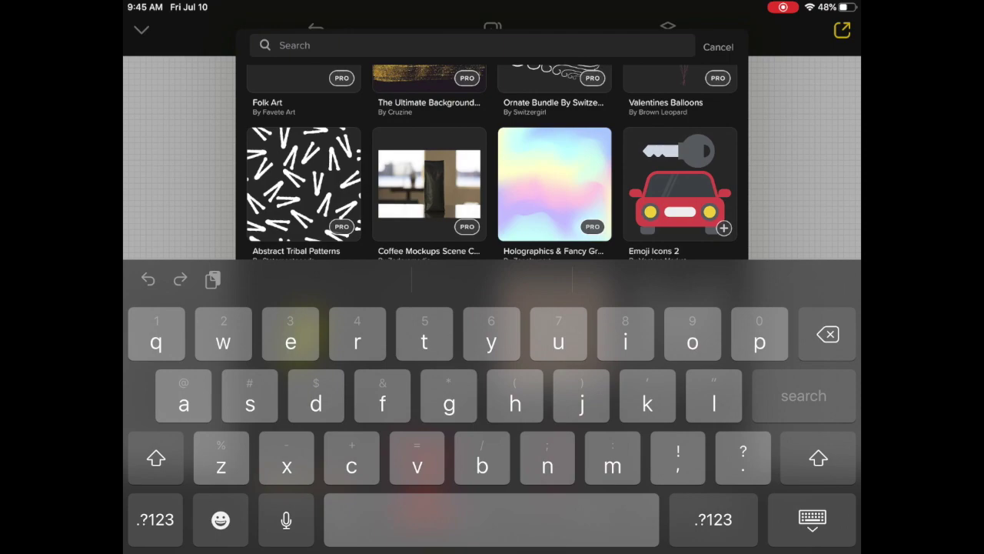
scroll(492, 154, "down", 10)
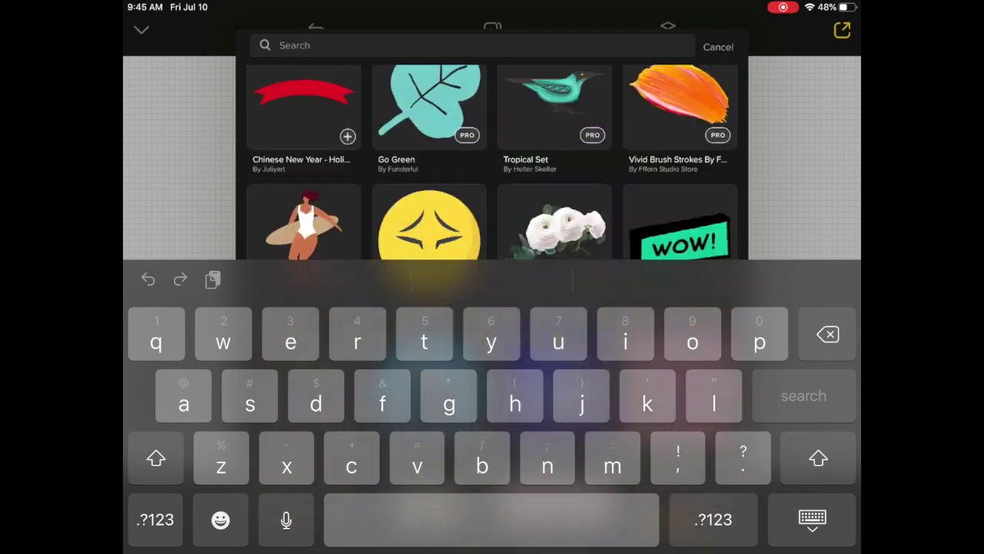
scroll(492, 154, "up", 15)
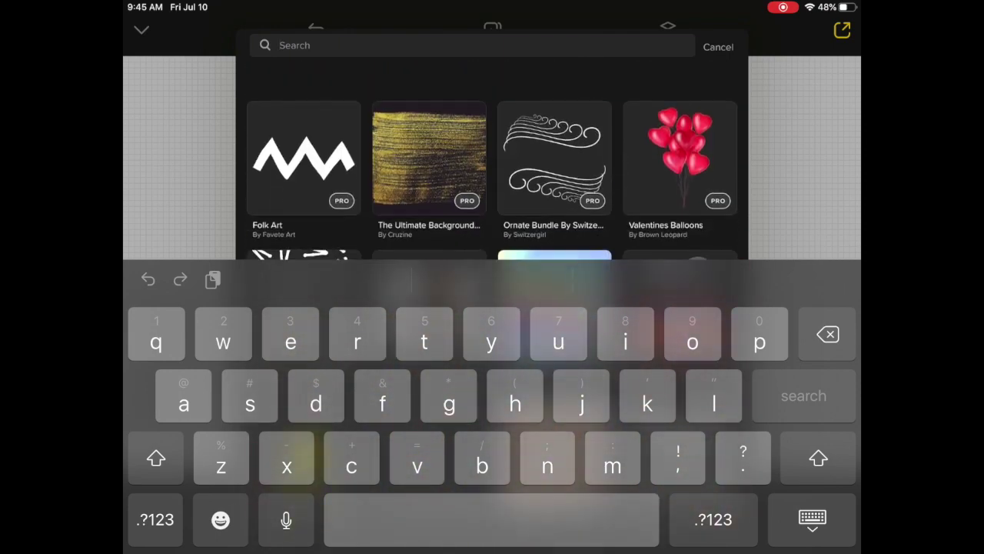
type("free")
key("Return")
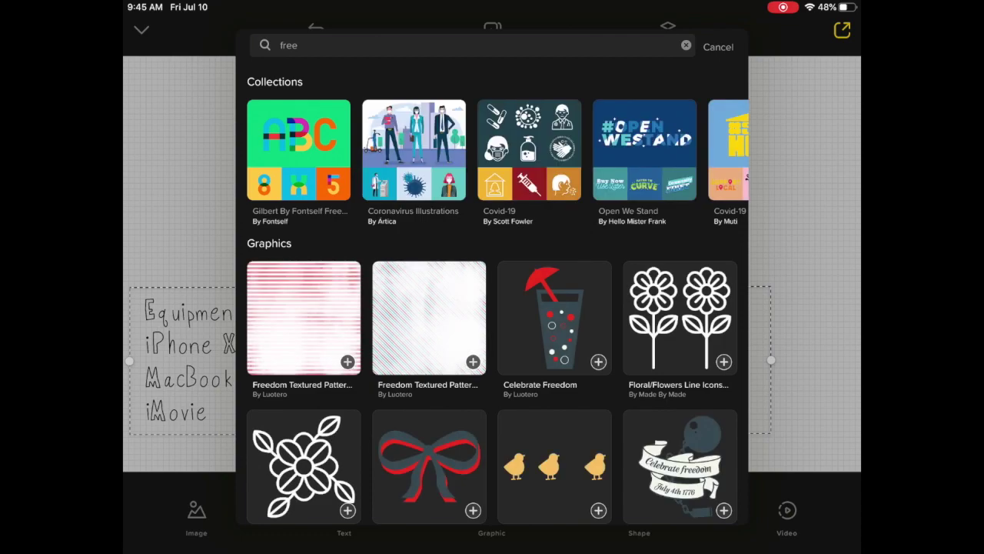
scroll(492, 292, "down", 10)
scroll(492, 293, "down", 15)
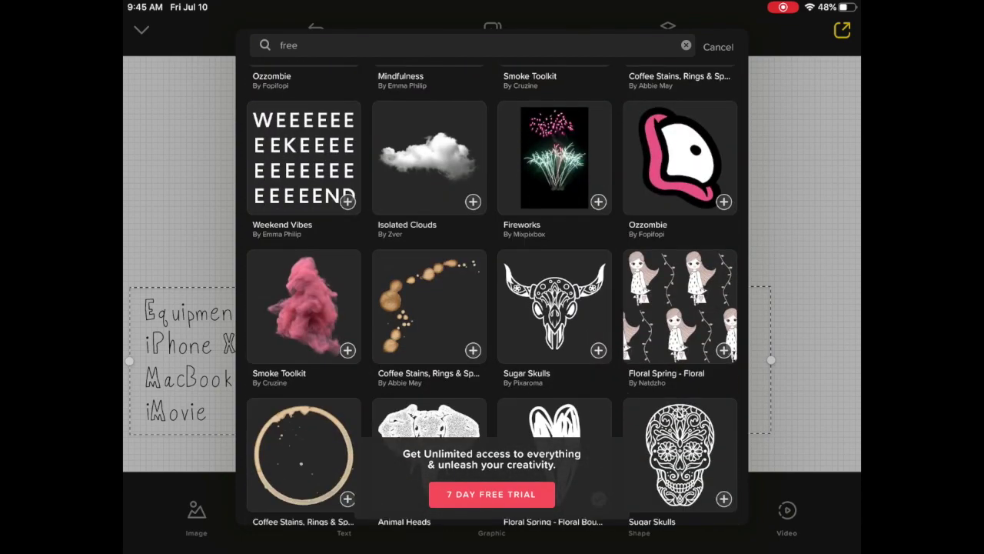
scroll(492, 292, "down", 10)
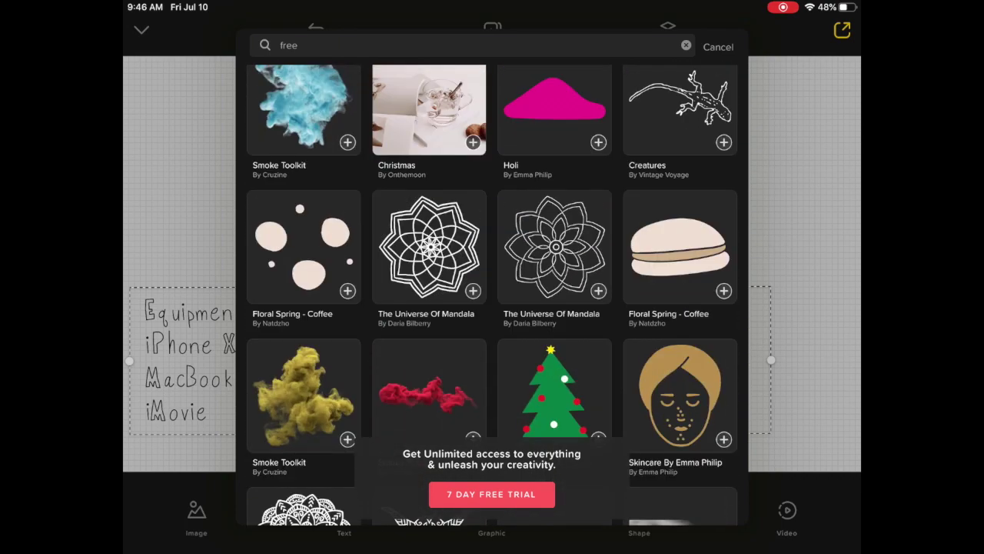
left_click(555, 107)
- Place the magenta shape behind the equipment text in the canvas's lower-left corner and shrink it to surround the text
left_click_drag(491, 239, 190, 308)
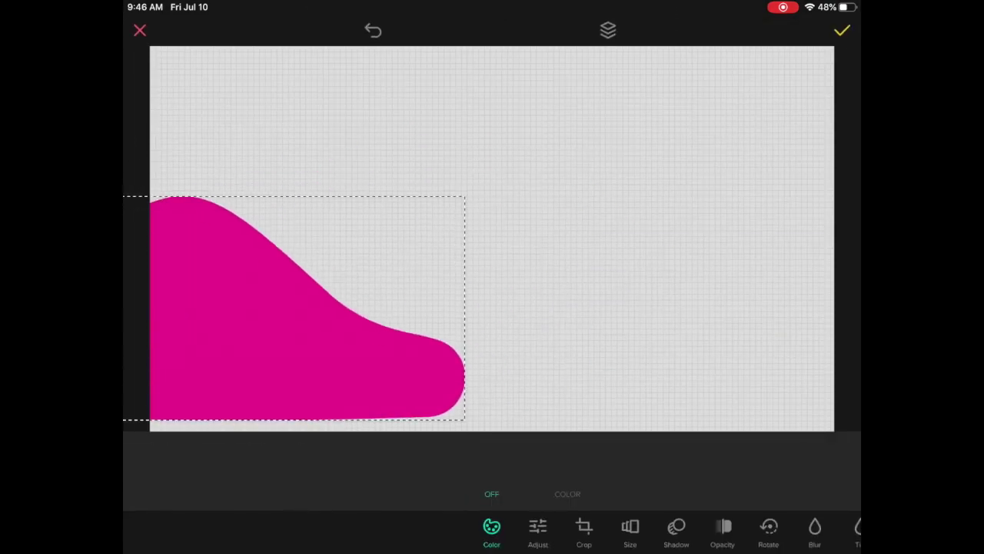
left_click(607, 30)
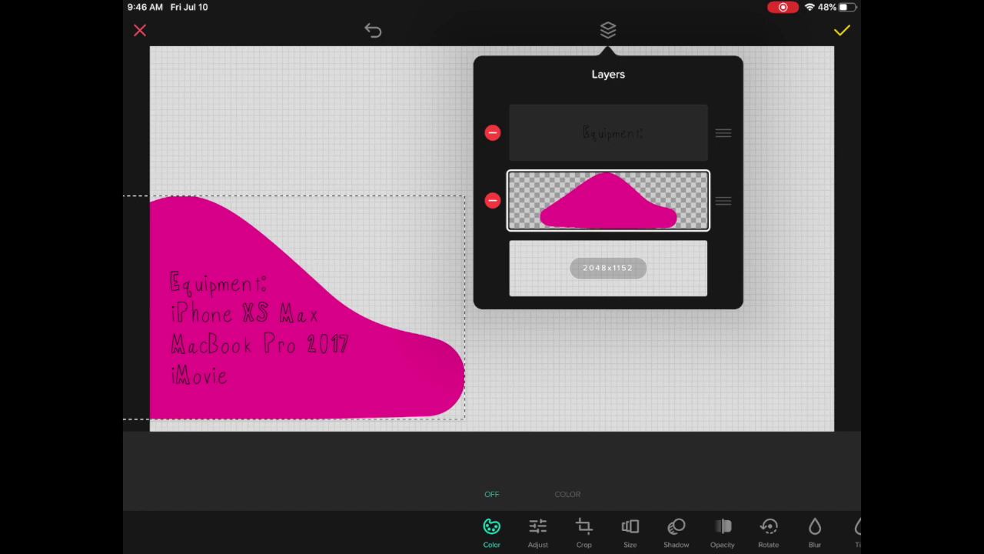
left_click(308, 346)
left_click_drag(190, 308, 227, 312)
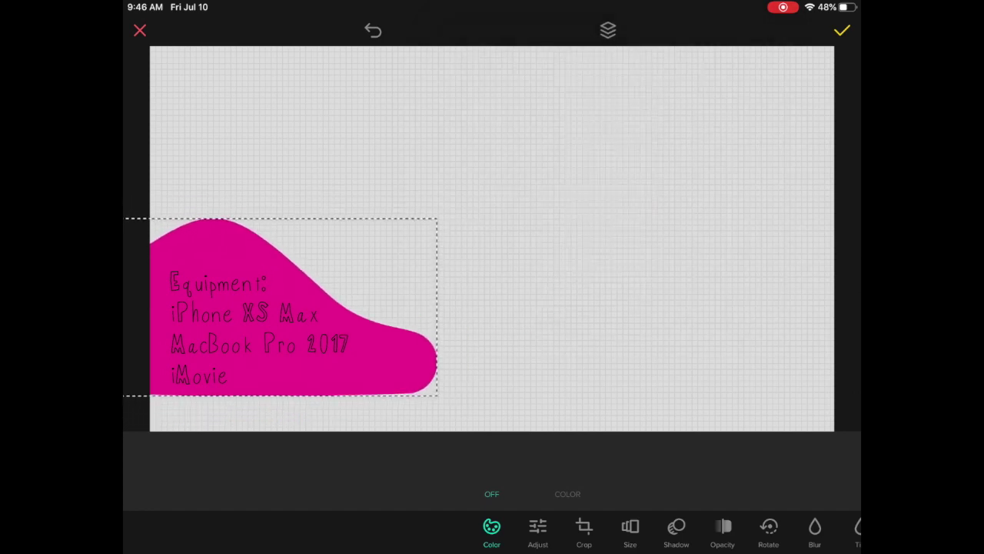
- Try other fonts for the equipment text and set it to italic League Gothic
left_click(259, 329)
left_click(446, 530)
left_click(446, 531)
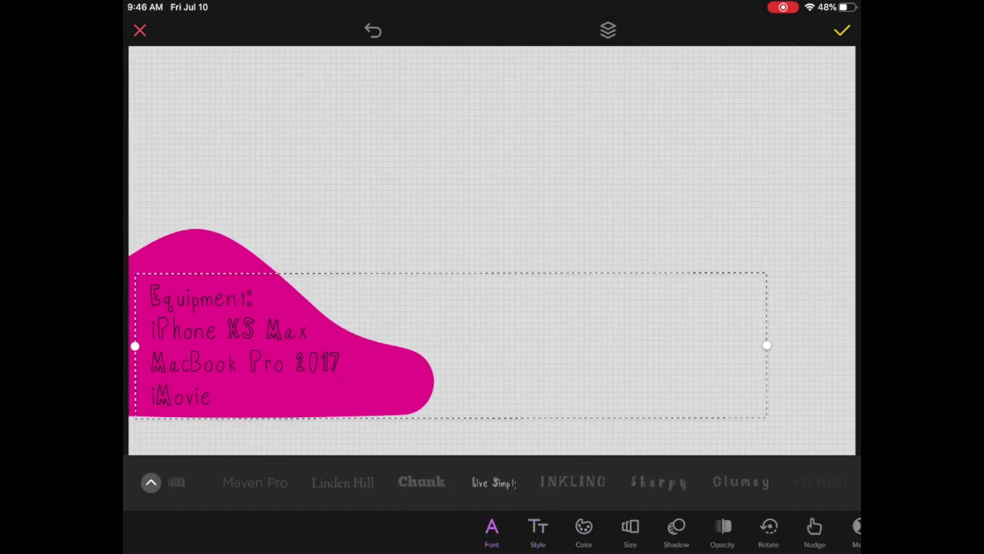
left_click(422, 481)
left_click(413, 482)
left_click(407, 482)
left_click(413, 482)
left_click(423, 483)
left_click(421, 482)
scroll(492, 482, "left", 1)
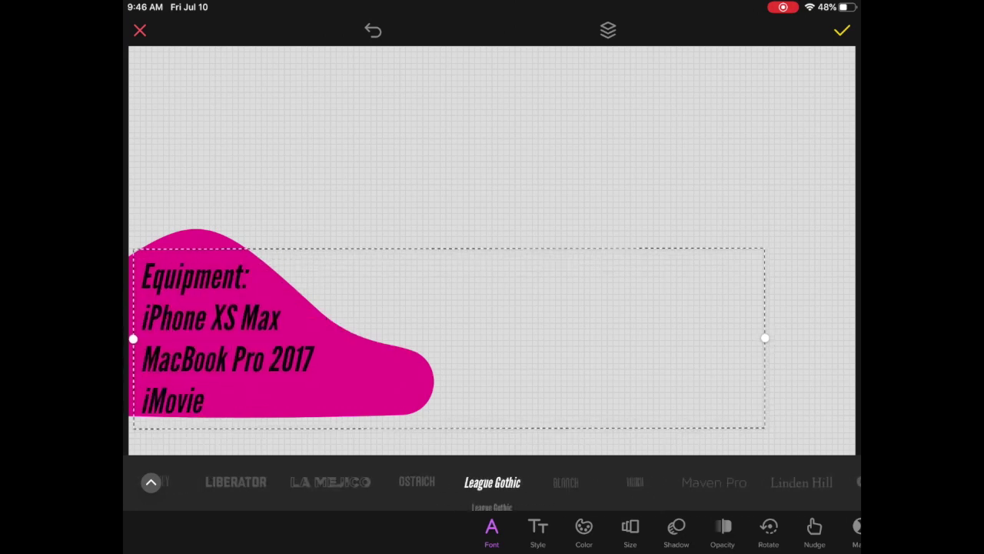
left_click(492, 154)
- Apply the text changes and export the equipment graphic as a 2048 x 1152 PNG
left_click(377, 377)
left_click(230, 321)
left_click(492, 154)
left_click(842, 30)
left_click(843, 30)
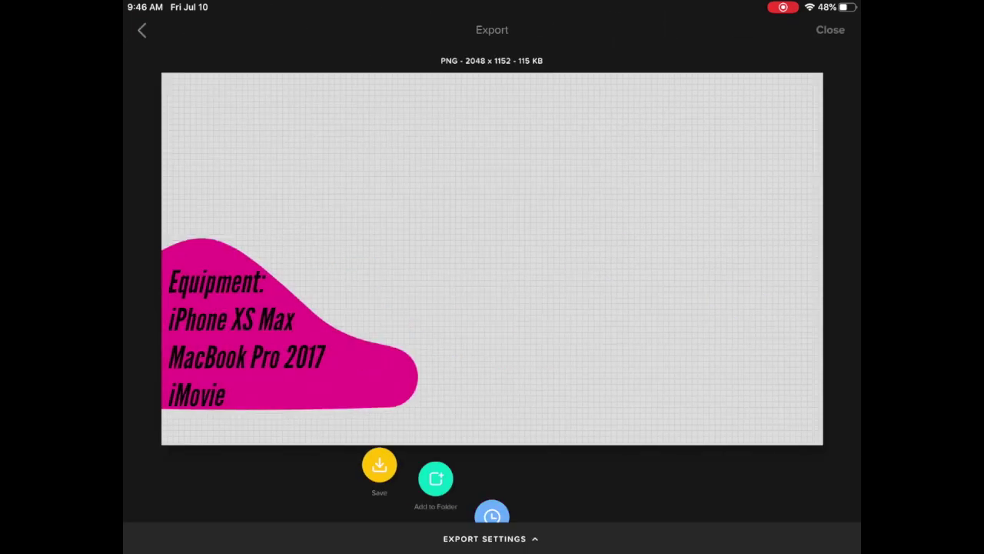
- Switch to Photos, open the exported equipment graphic from the Recents album and share it
key("super+h")
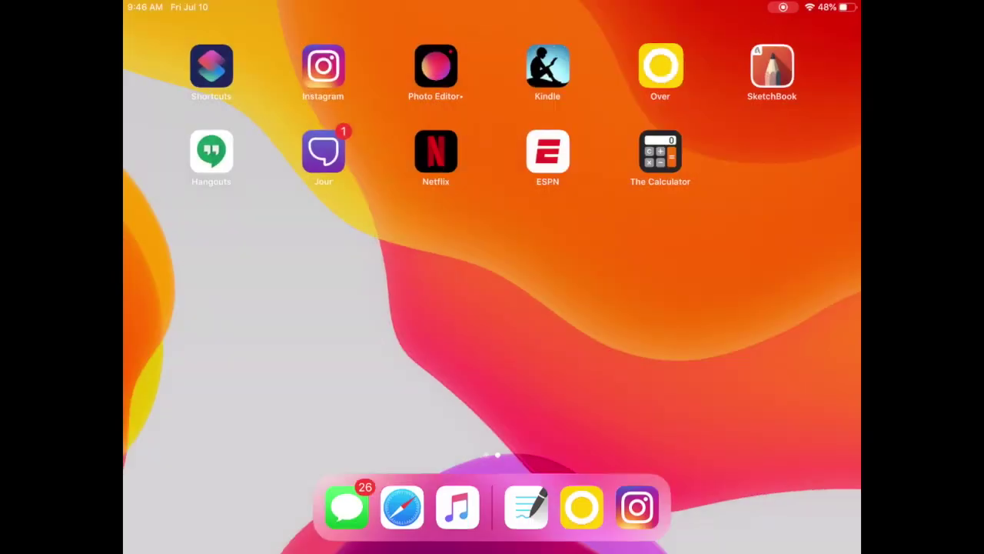
scroll(492, 277, "left", 1)
left_click(810, 241)
left_click(616, 154)
left_click(218, 180)
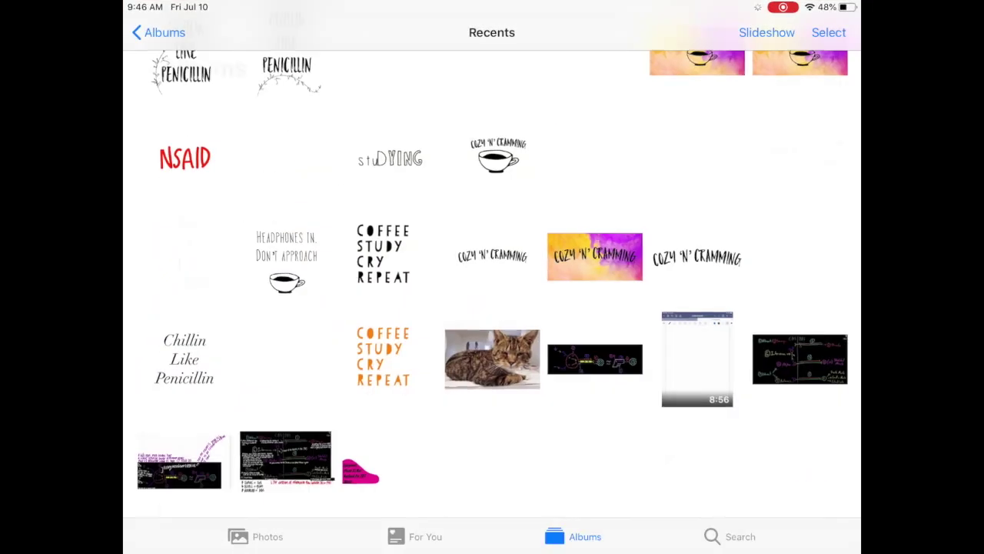
left_click(390, 466)
left_click(492, 277)
left_click(492, 277)
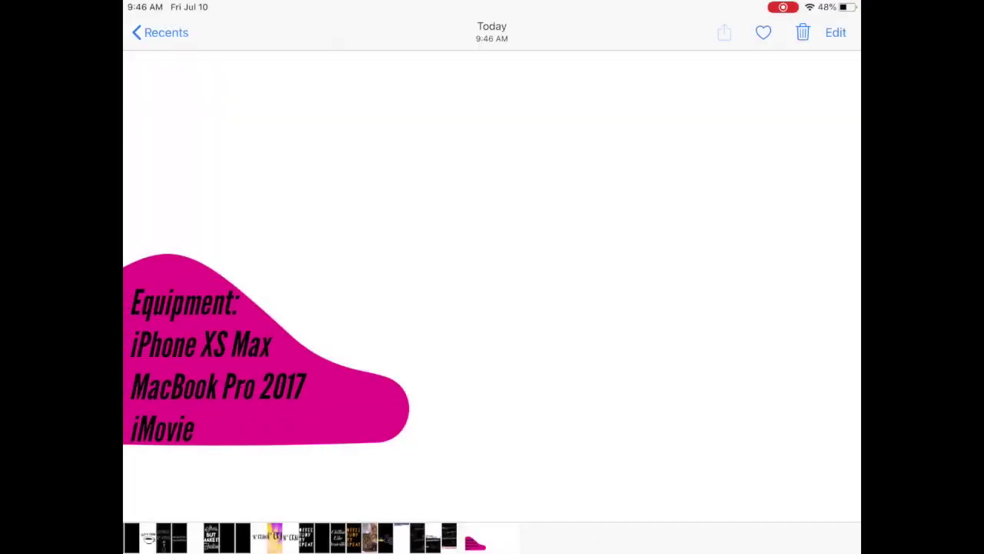
left_click(725, 33)
left_click(331, 398)
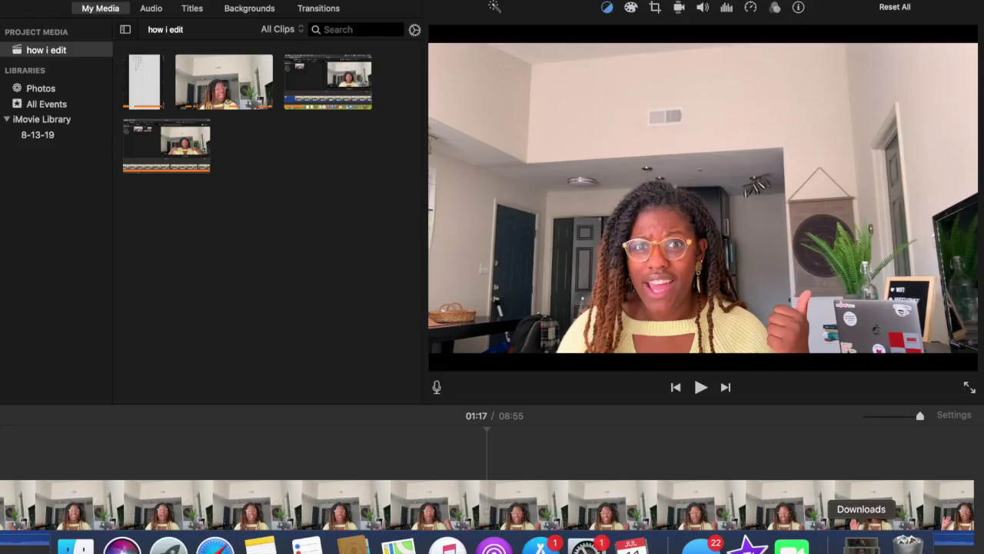
- Switch to iMovie, place the equipment graphic from Downloads above the main clip near 01:17, and set it to Picture in Picture
left_click(860, 545)
scroll(606, 308, "down", 1)
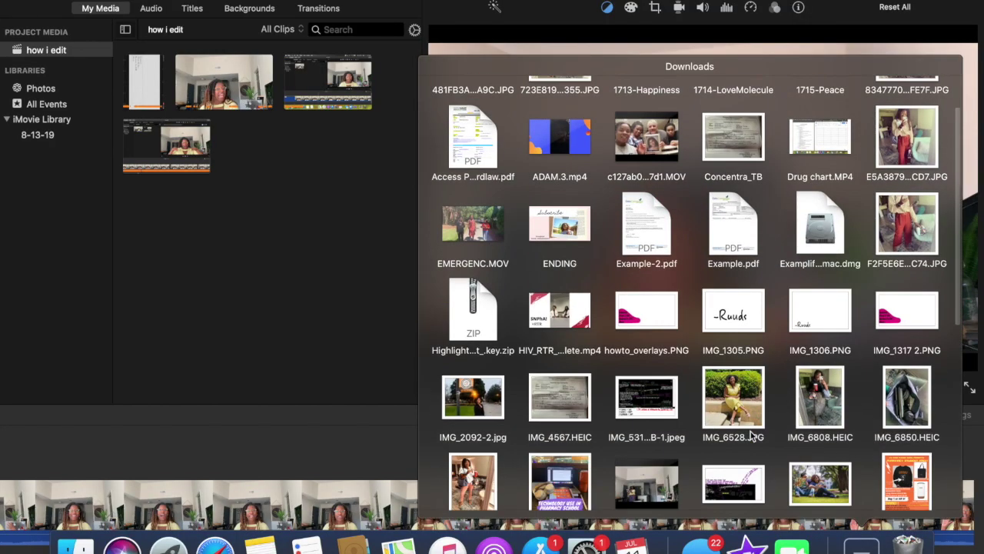
left_click_drag(508, 472, 493, 454)
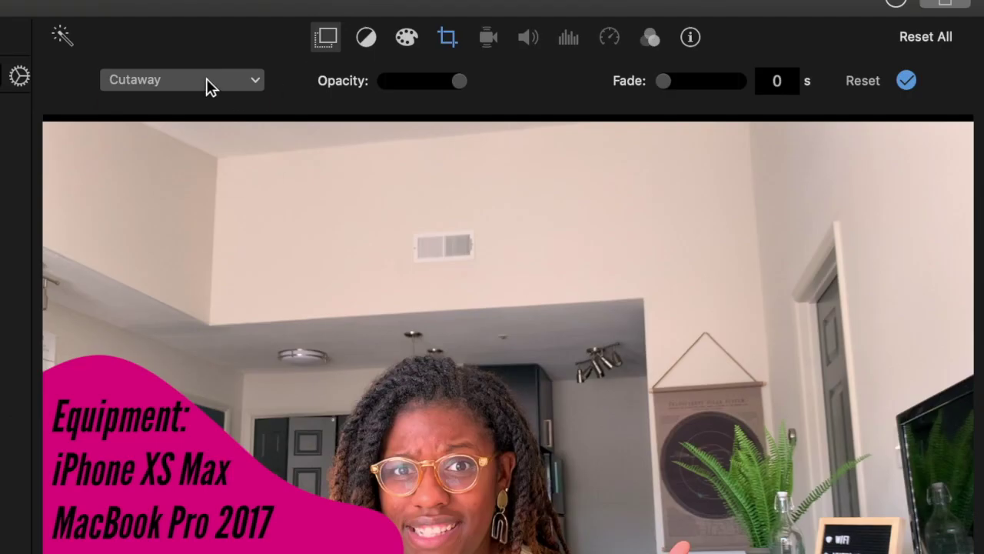
left_click(206, 83)
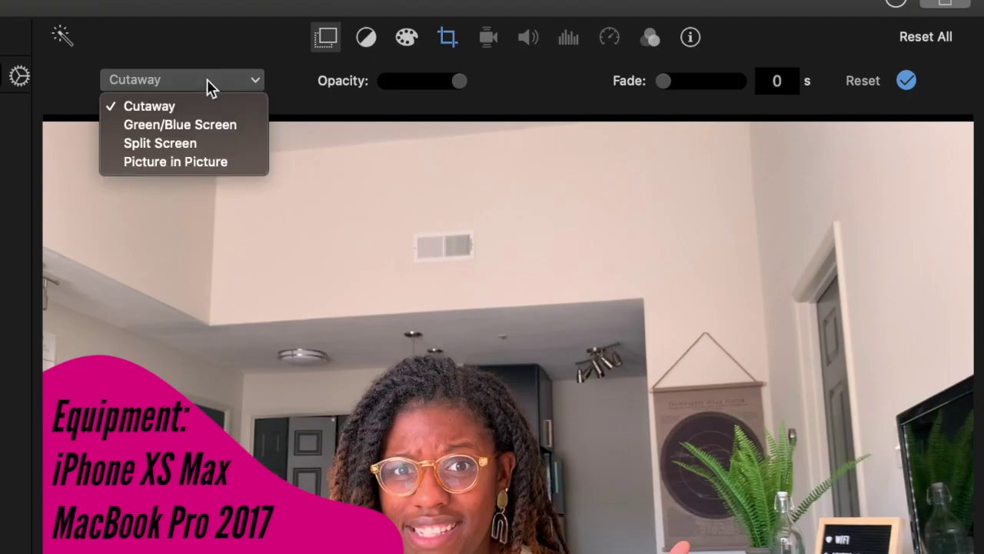
left_click(181, 163)
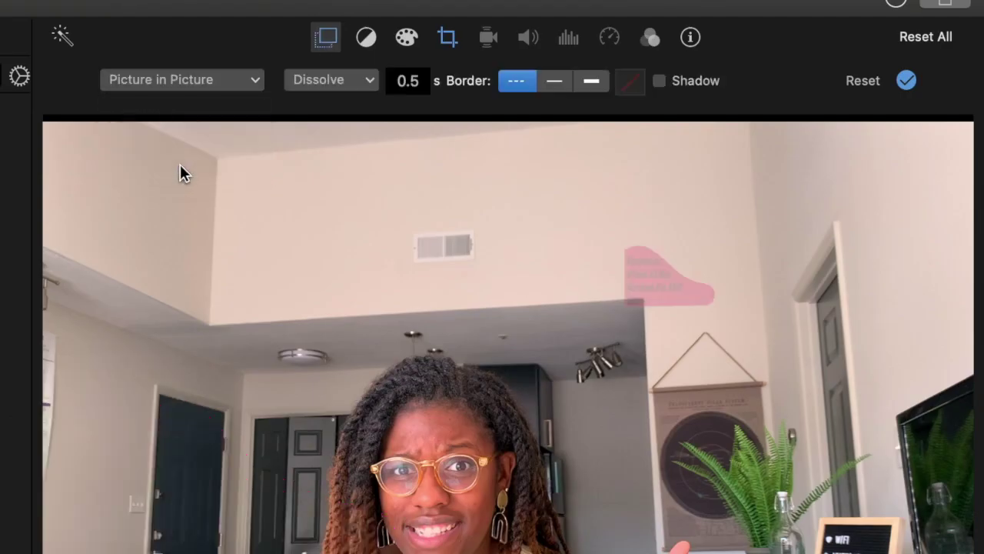
- Open the equipment overlay's cropping options and pull its opening fade back to the start of the clip
left_click(448, 39)
left_click(166, 83)
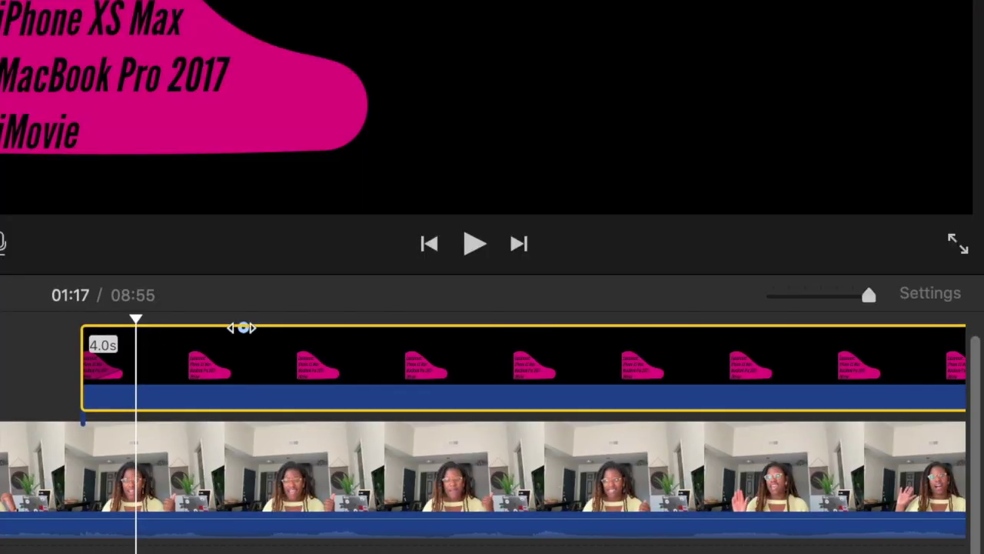
left_click_drag(243, 327, 73, 322)
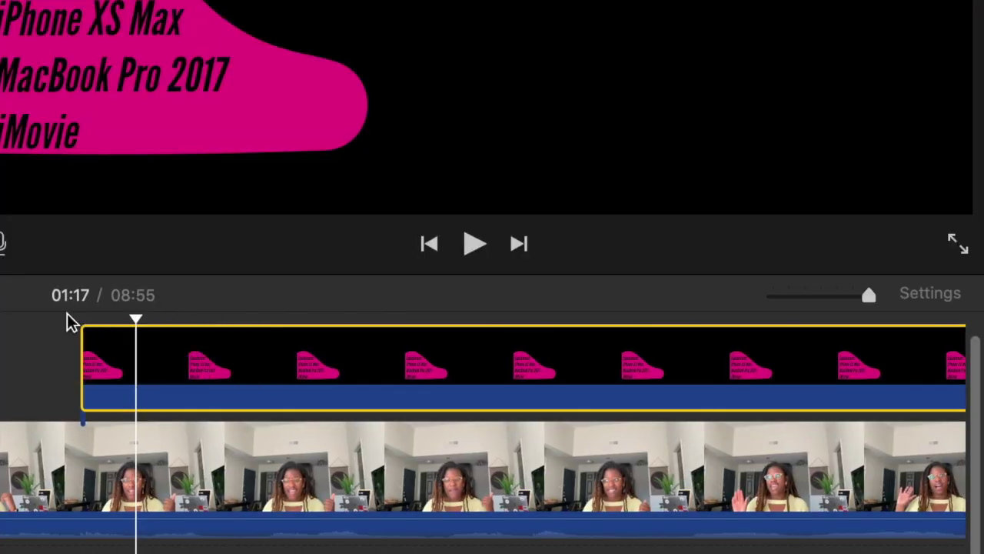
- Enlarge the picture-in-picture equipment graphic, place it in the lower-left corner of the video frame and play the result
left_click(598, 8)
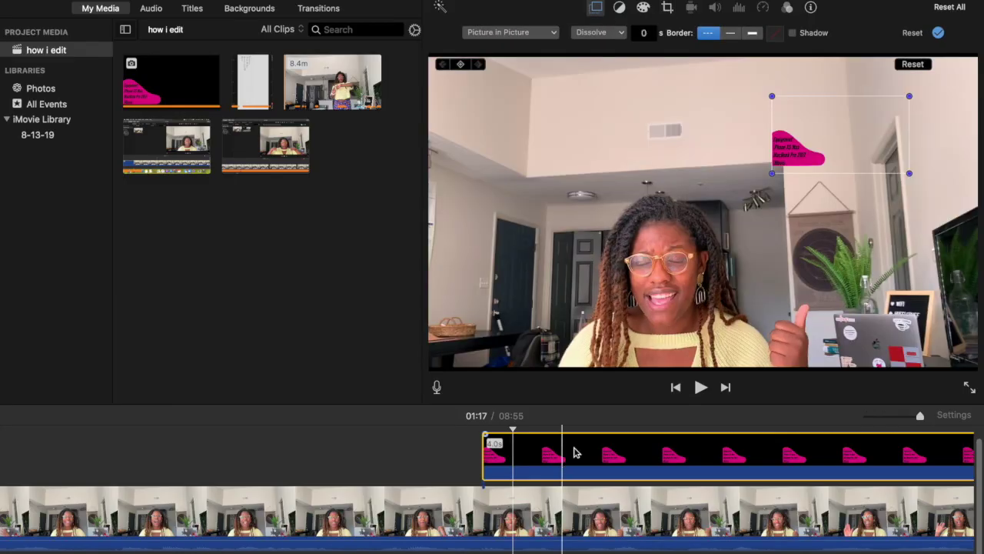
left_click_drag(773, 175, 452, 324)
left_click_drag(698, 214, 675, 251)
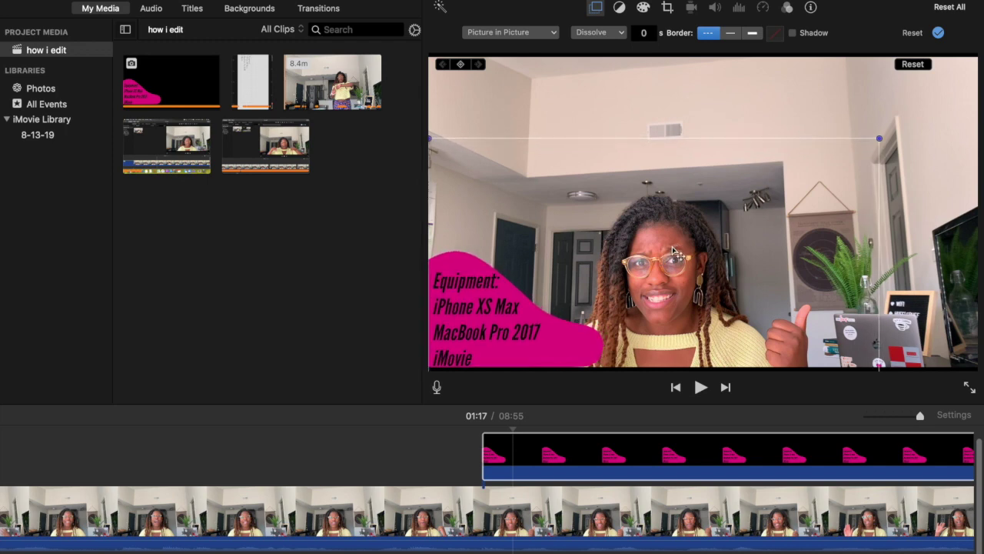
left_click(421, 454)
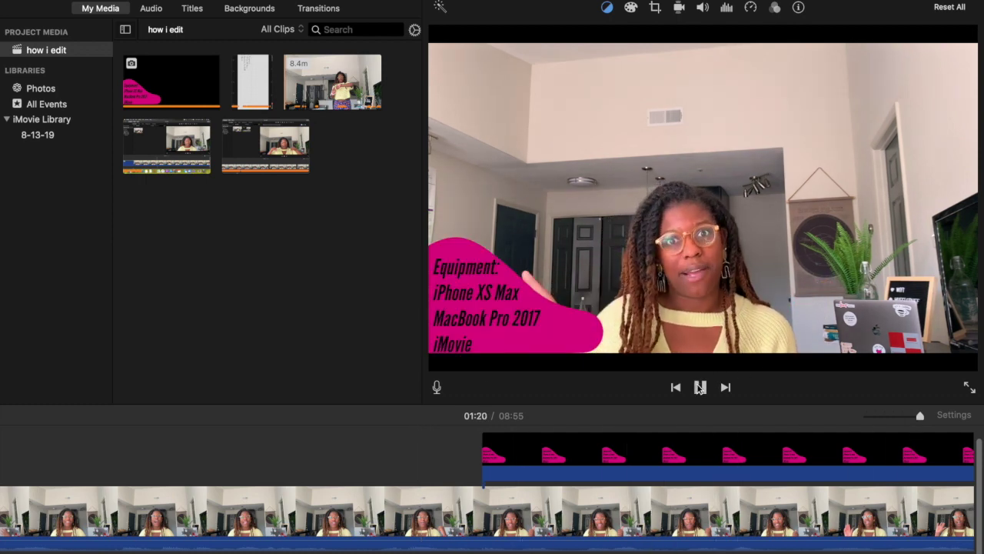
left_click(700, 388)
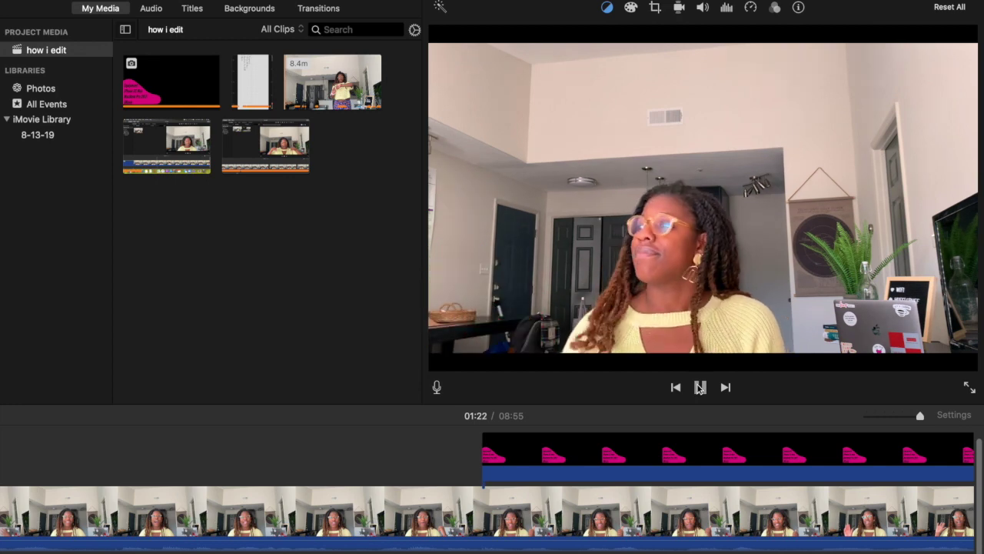
- Move the equipment overlay's end point to shortly before the end of the main clip beneath it and play it back
left_click_drag(303, 451, 529, 447)
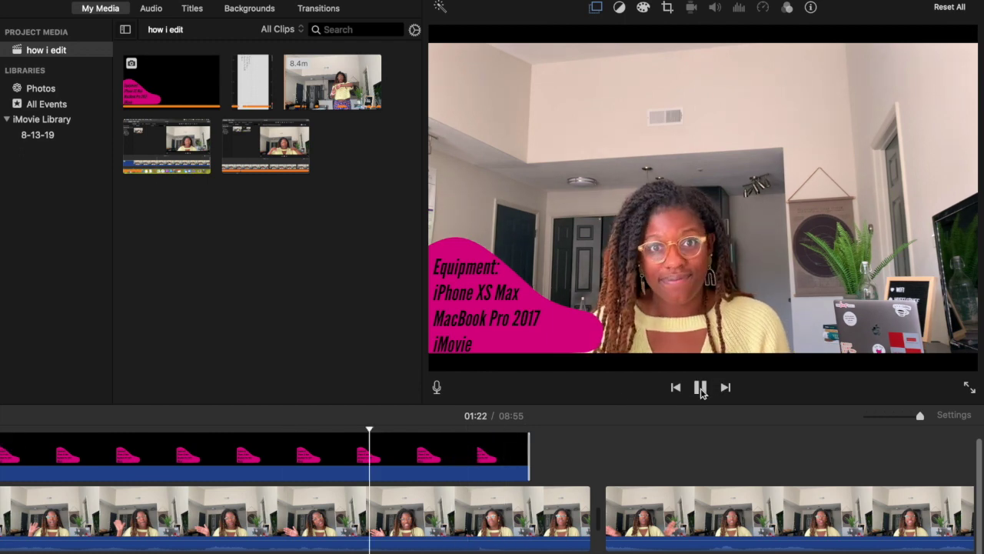
left_click(700, 388)
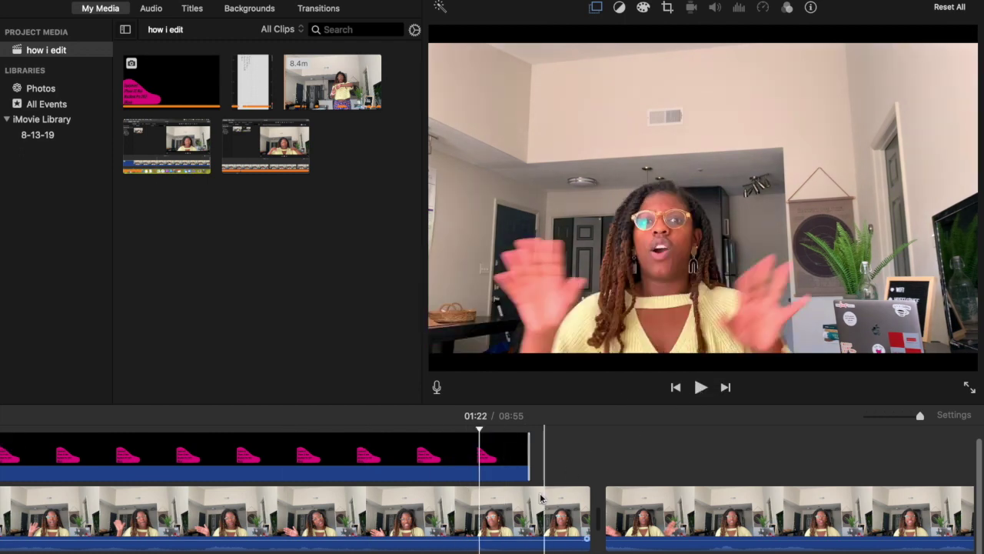
left_click(367, 512)
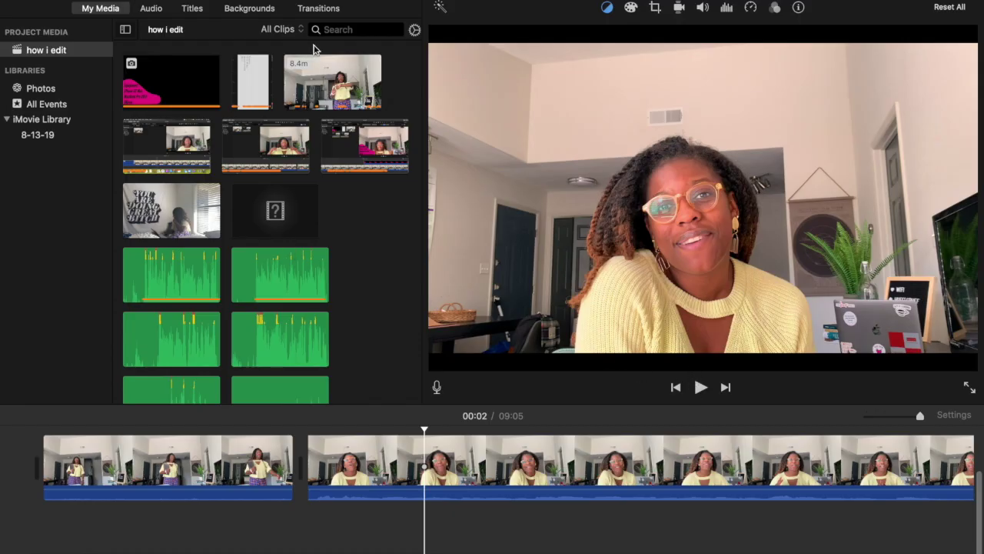
- Add a Wipe Left transition between the first two clips of the project and preview it
left_click(323, 9)
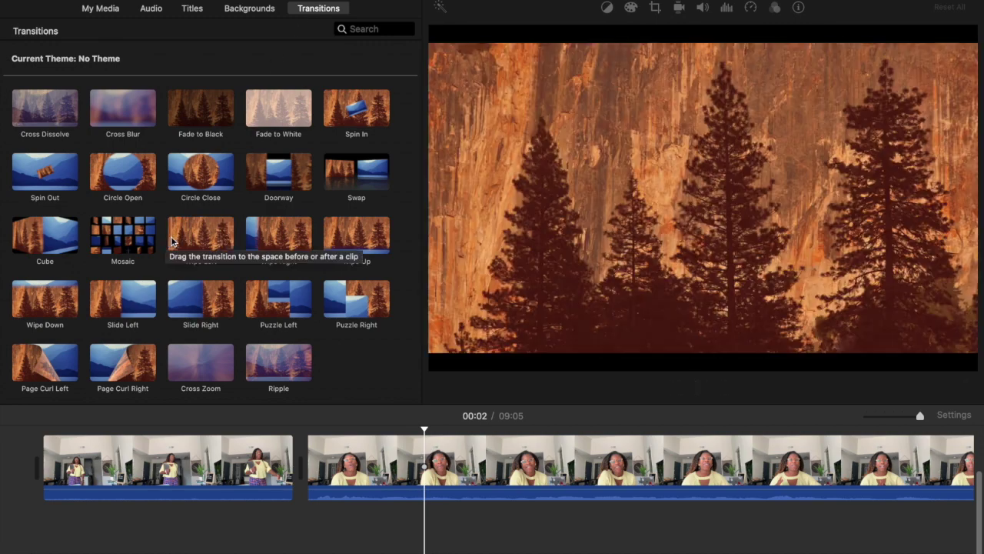
mouse_move(173, 241)
left_mouse_down()
mouse_move(332, 417)
mouse_move(288, 478)
left_mouse_up()
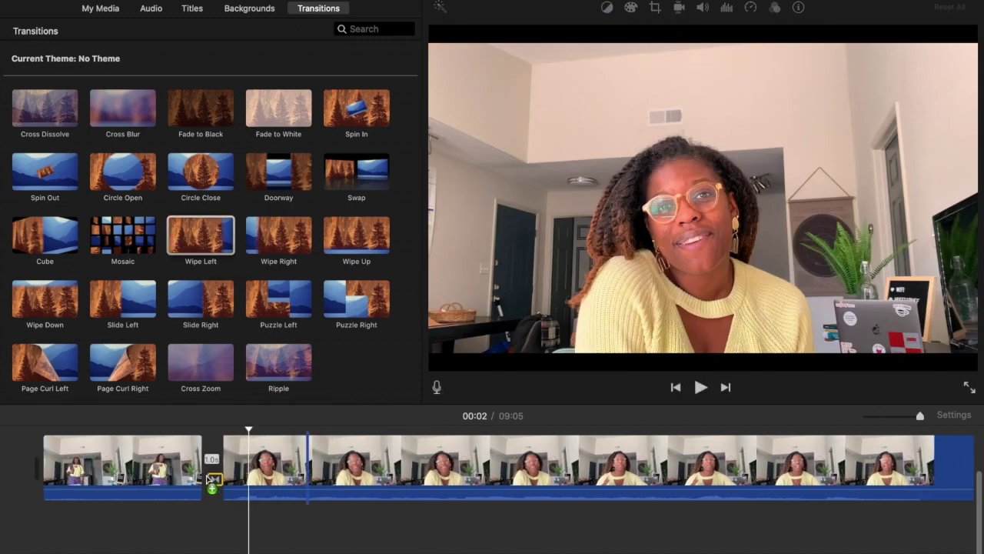
left_click_drag(209, 475, 211, 476)
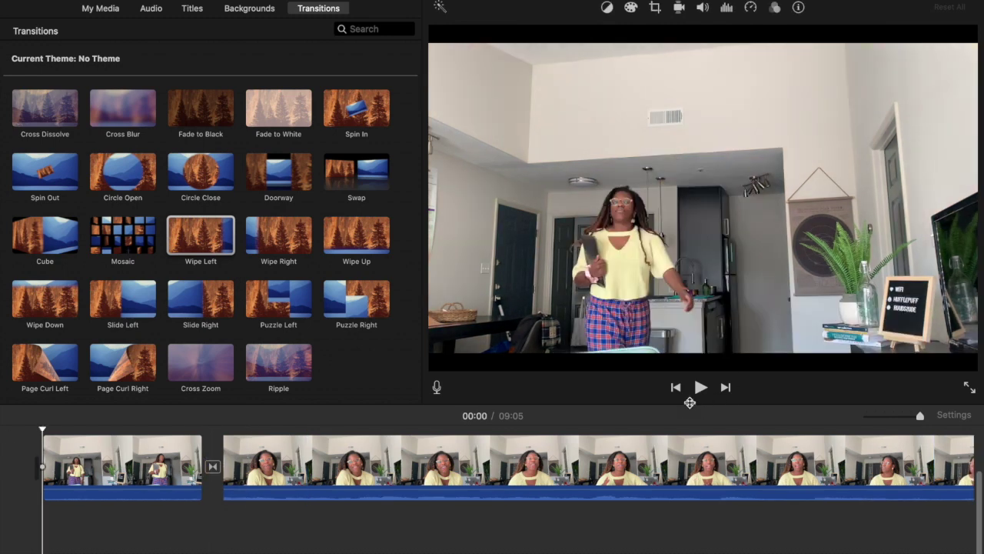
left_click(701, 389)
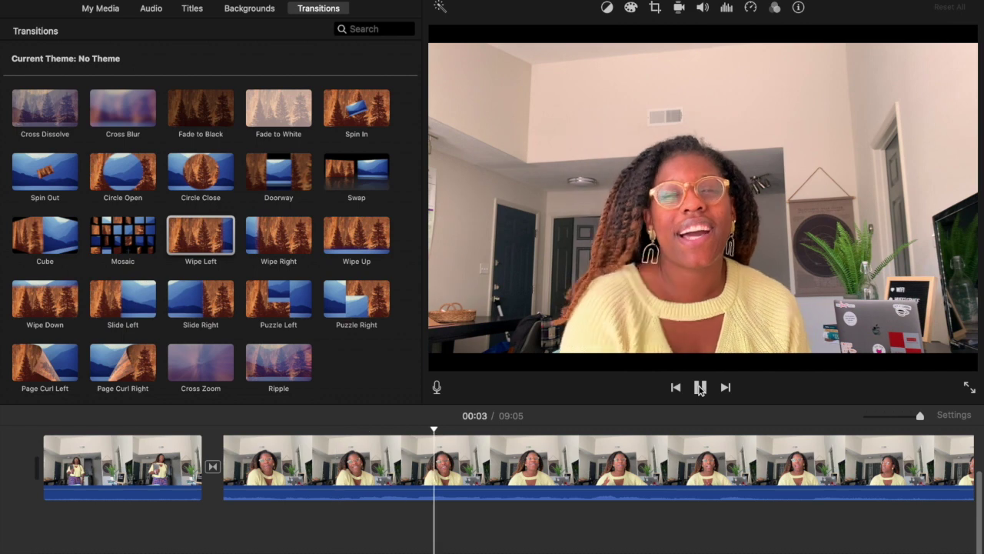
- Set the duration of the Wipe Left transition between the first two clips to 0.5 s
left_click(214, 467)
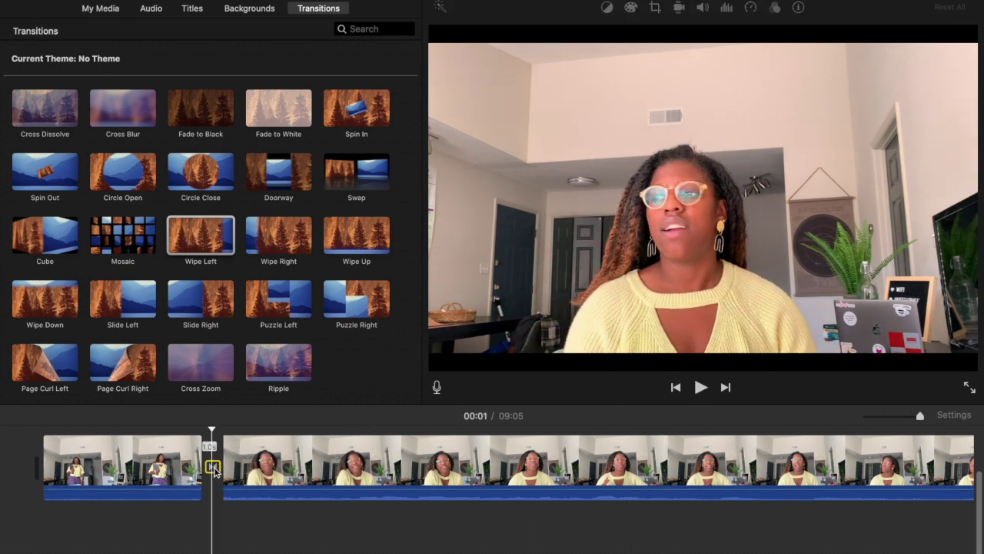
double_click(213, 468)
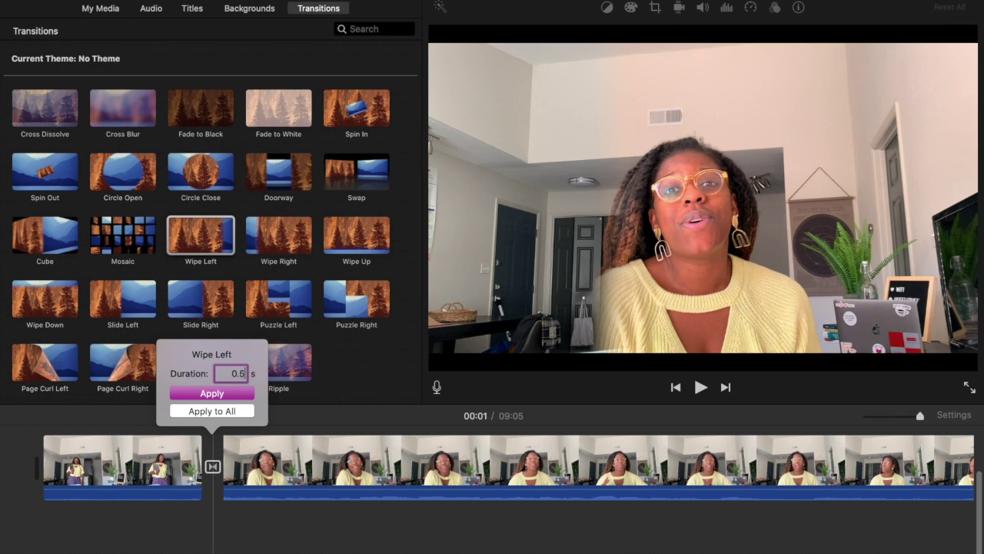
type("0.5")
key("Return")
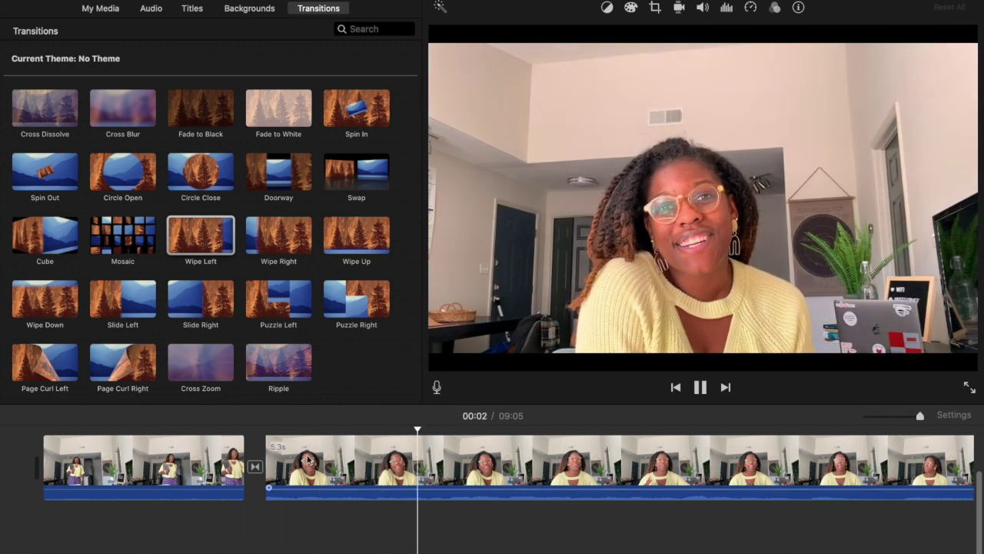
- Shorten the opening Wipe Left transition to 0.3 s and play it back
left_click(256, 469)
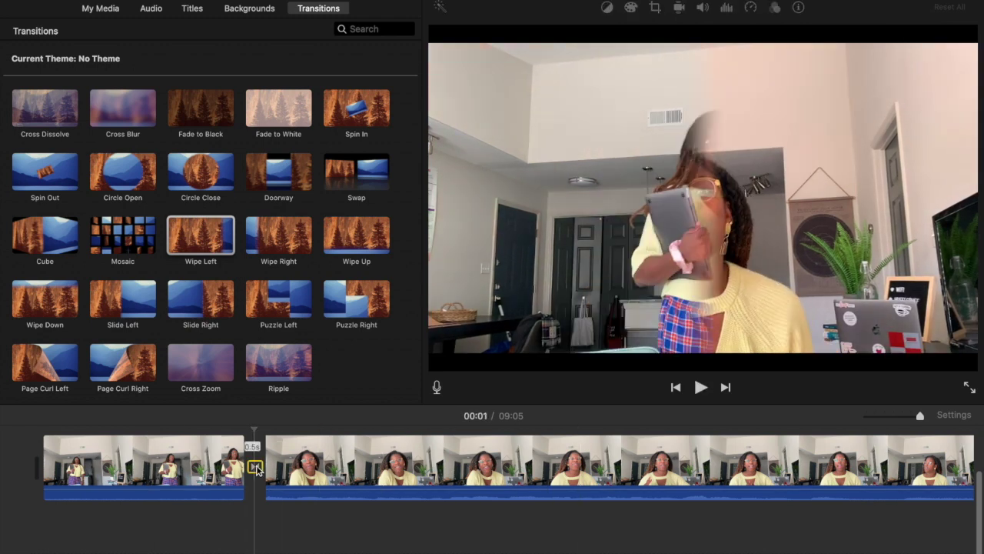
double_click(256, 468)
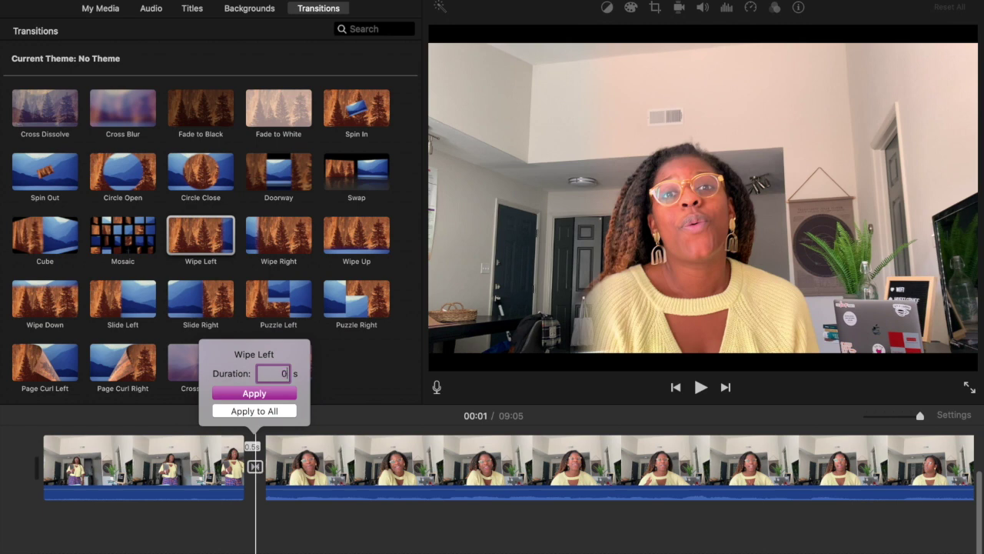
type("0.3")
key("Return")
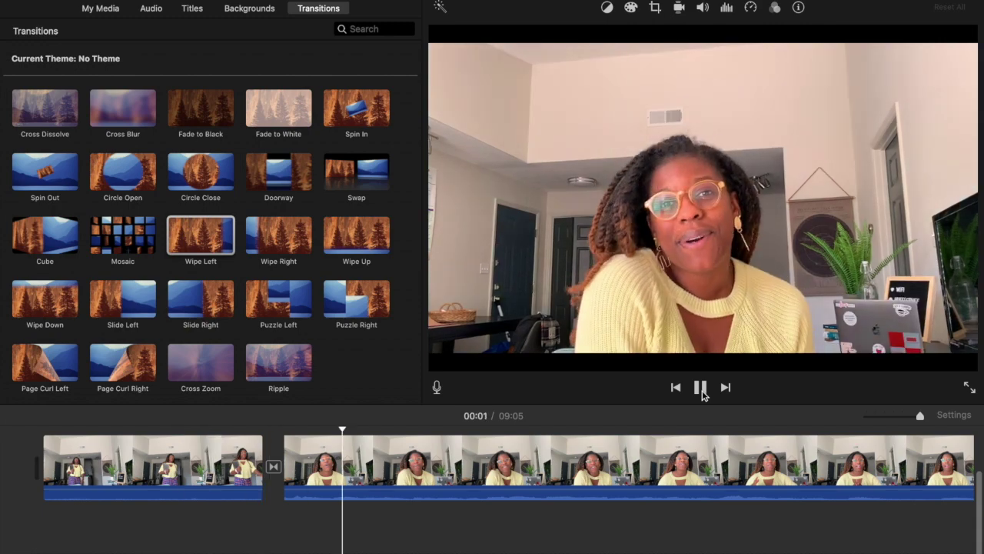
left_click(701, 389)
- Add a Wipe Left transition at the cut near 00:26 and set its duration to 0.5 s
left_click(655, 475)
scroll(656, 481, "right", 6)
scroll(656, 481, "right", 8)
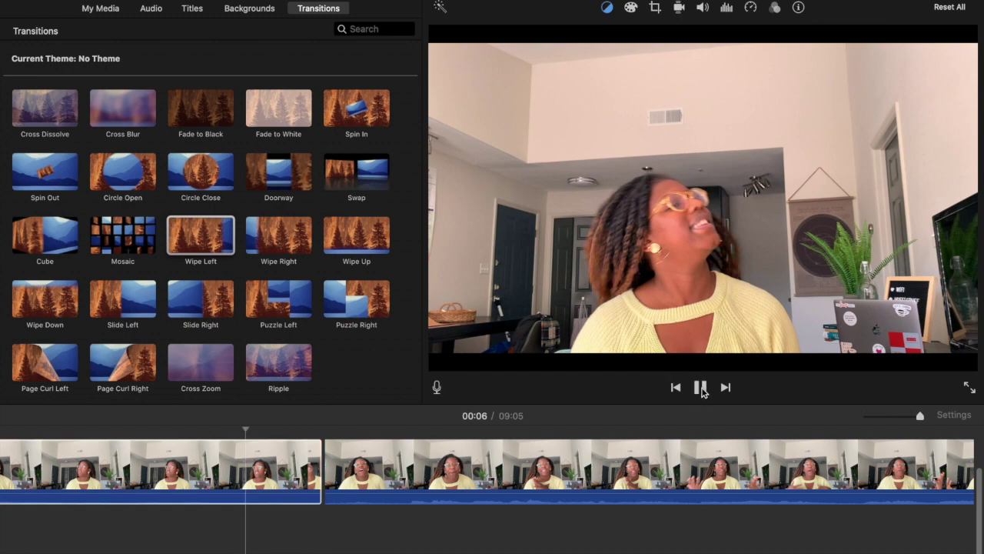
left_click(701, 389)
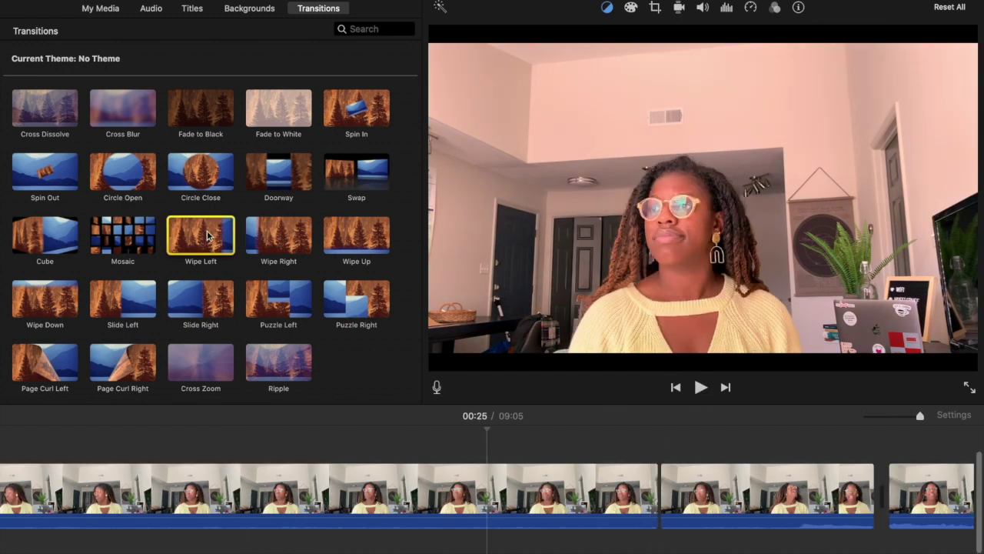
left_click_drag(208, 236, 592, 490)
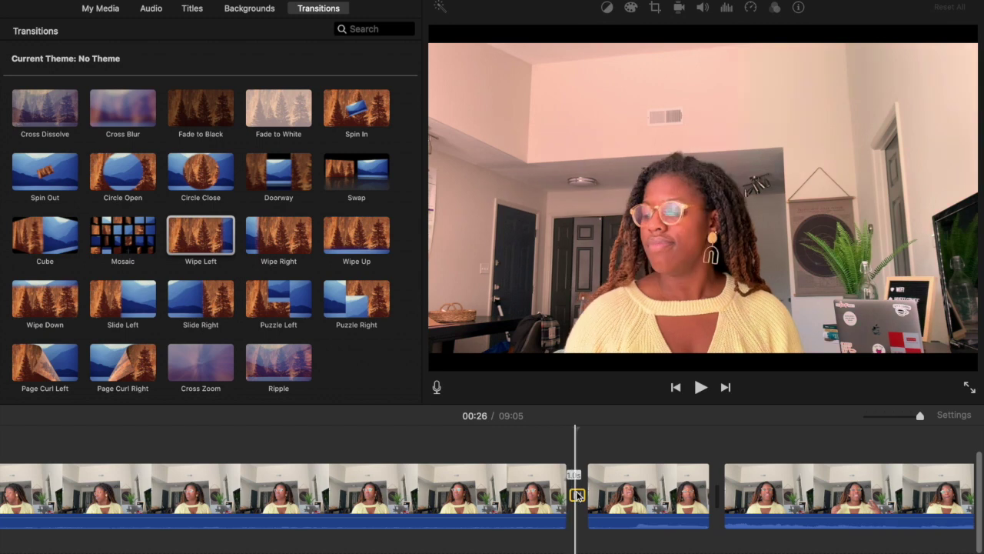
double_click(577, 494)
type("0.")
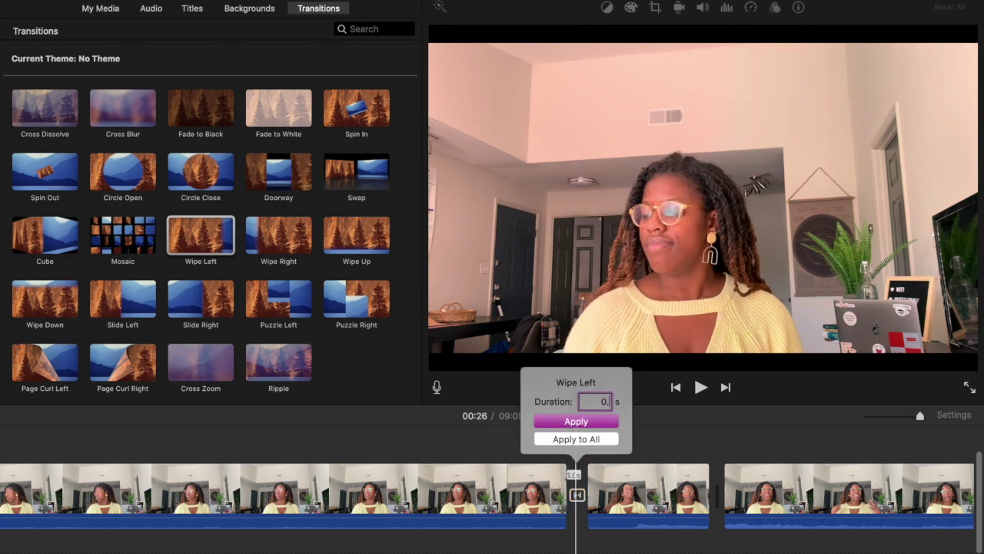
type("5")
key("Return")
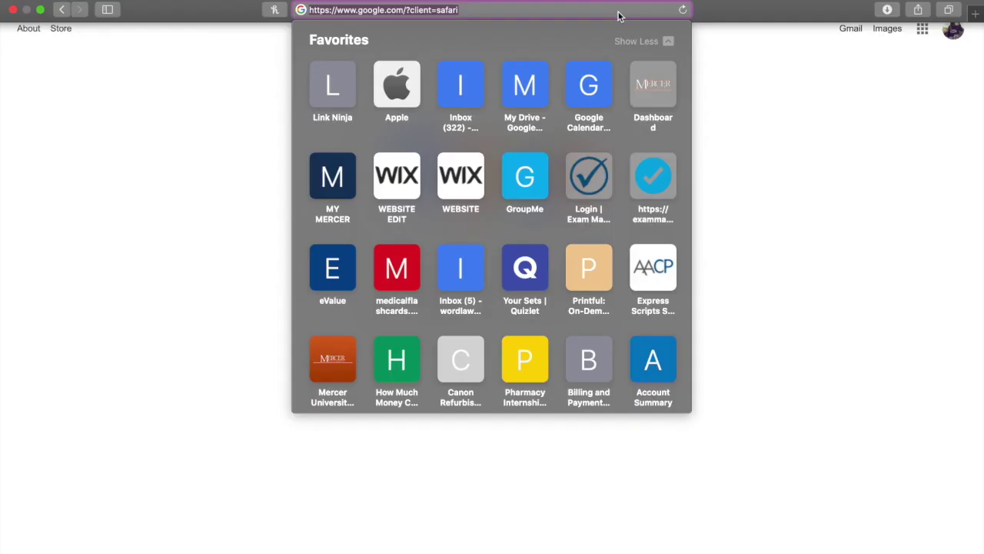
- Switch to Safari, open Canva and create a blank YouTube Channel Art design
key("Return")
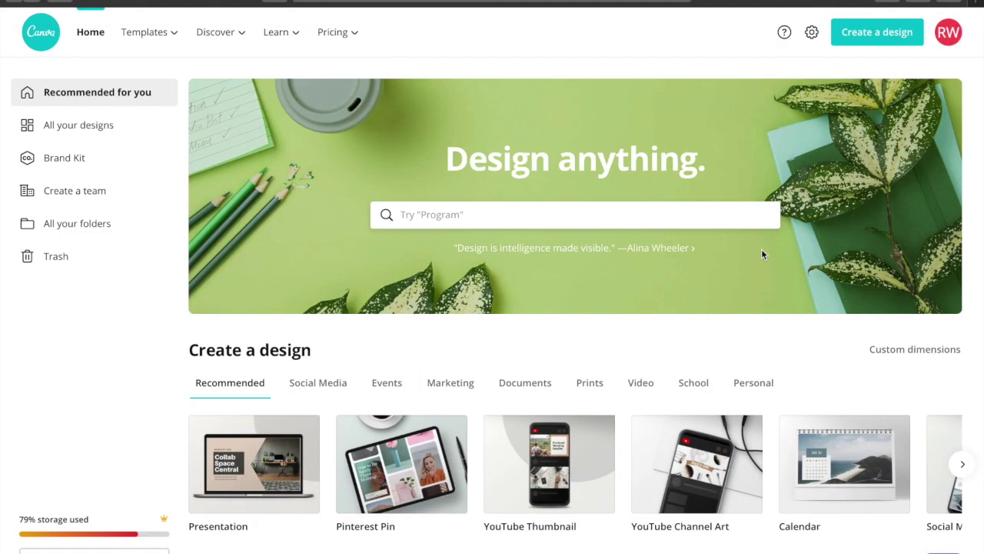
scroll(761, 249, "down", 3)
left_click(698, 325)
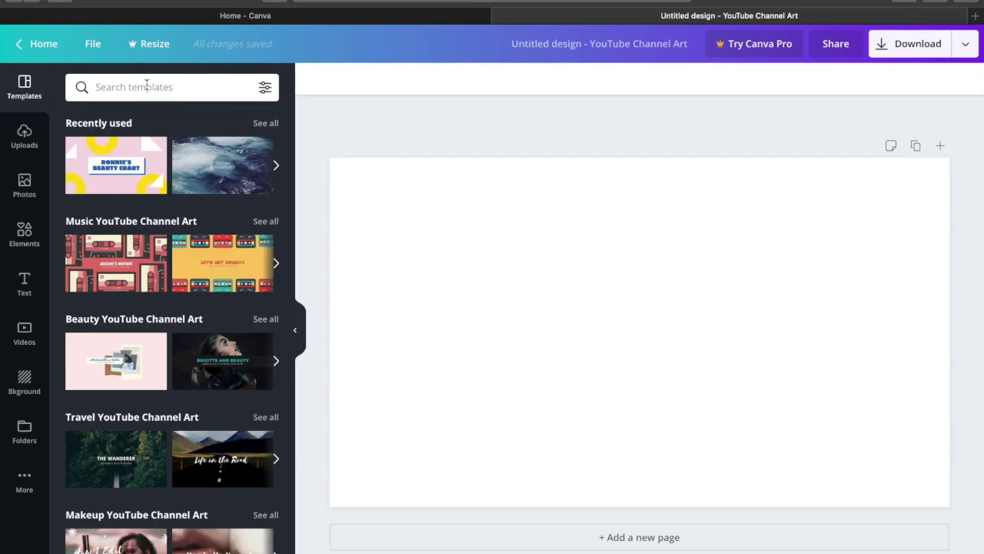
- Search the templates for YELLOW, try the plain yellow jazz template and browse the other designs
left_click(145, 84)
type("YELLOW")
key("Return")
scroll(134, 325, "down", 5)
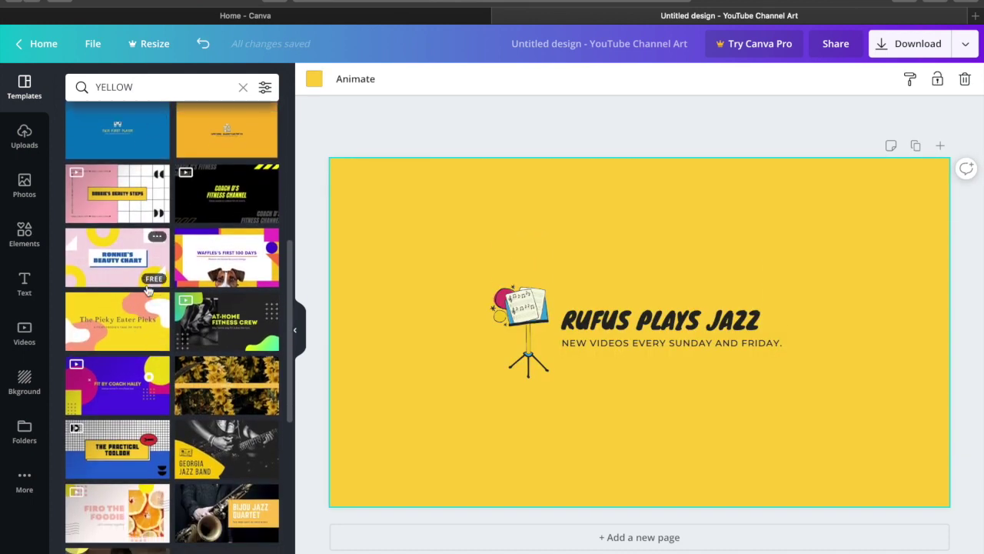
scroll(134, 329, "down", 5)
scroll(149, 329, "down", 7)
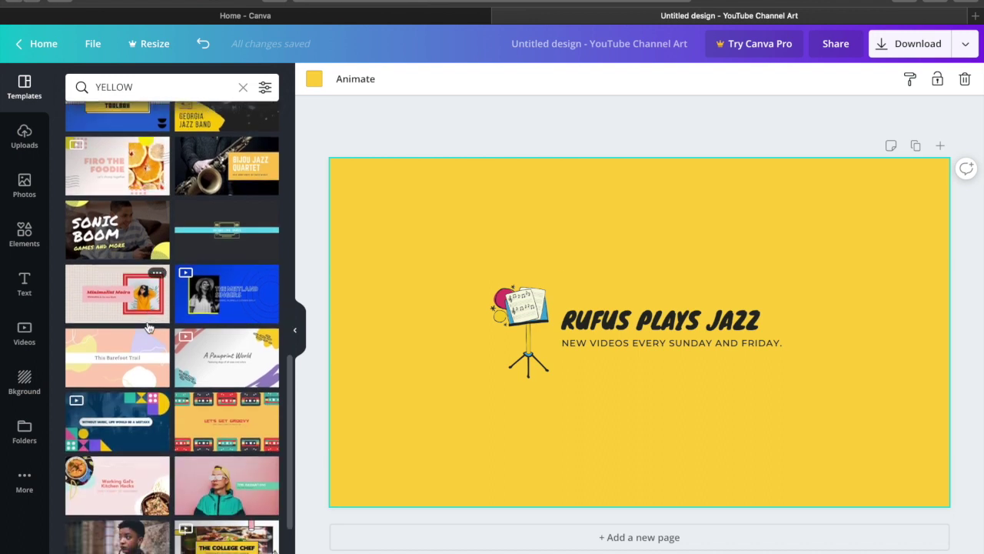
scroll(149, 328, "down", 2)
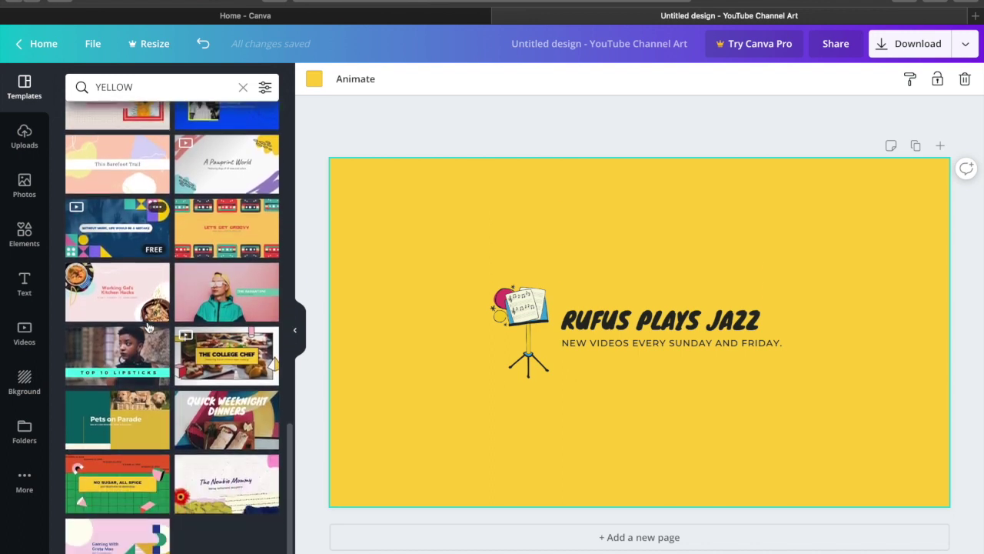
scroll(148, 339, "up", 15)
- Search the templates for tech and apply the pink terrazzo Curated Cosmetics template
type("tech")
key("Return")
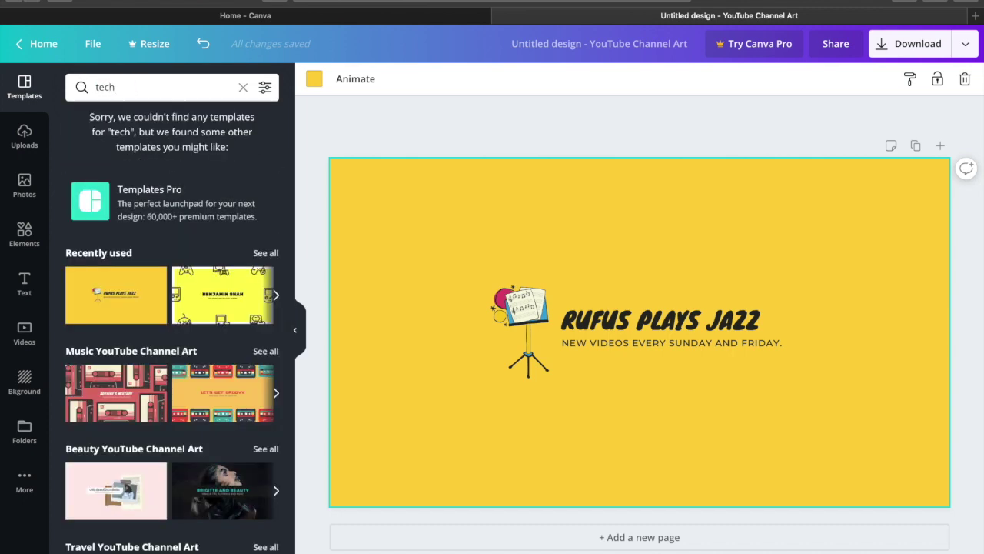
scroll(140, 338, "down", 4)
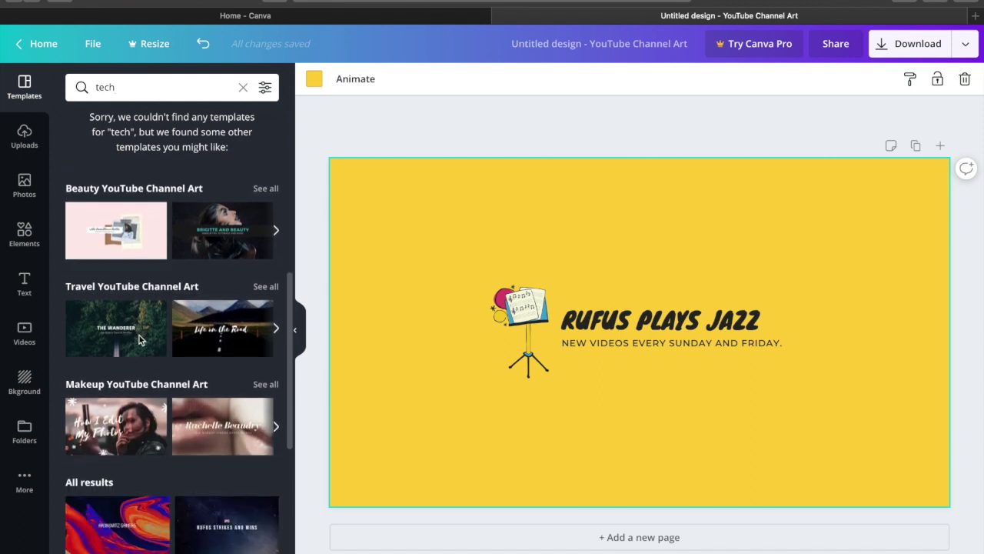
scroll(140, 340, "down", 4)
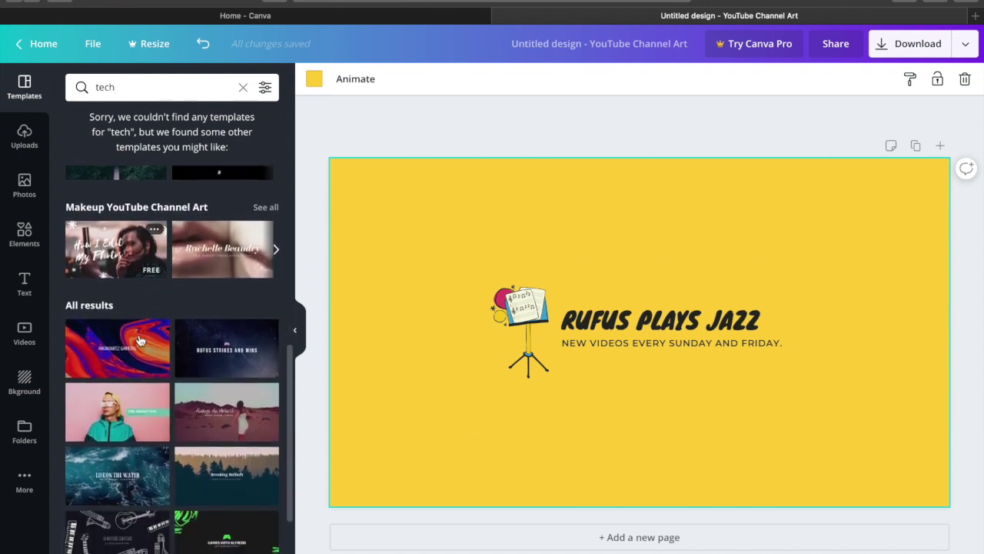
scroll(140, 340, "down", 3)
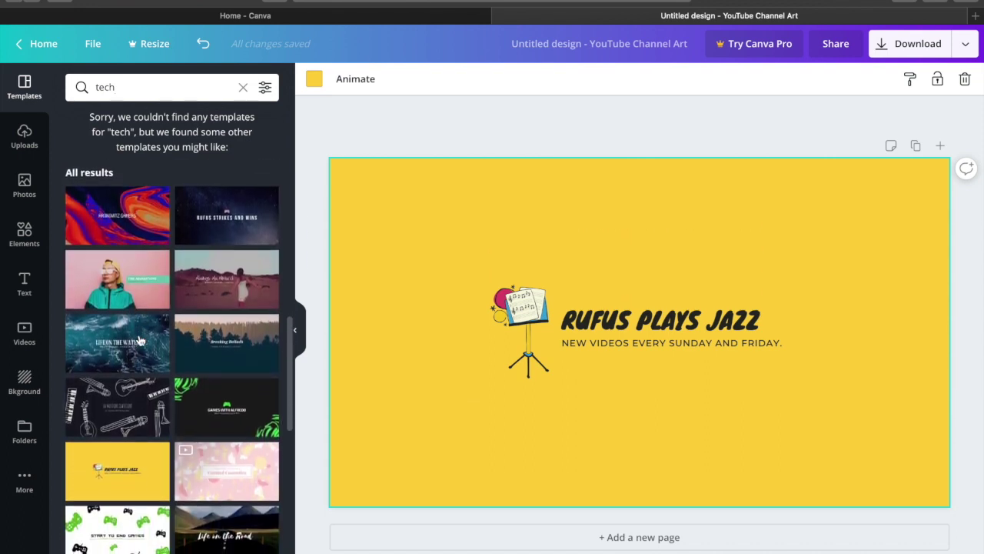
scroll(140, 340, "down", 2)
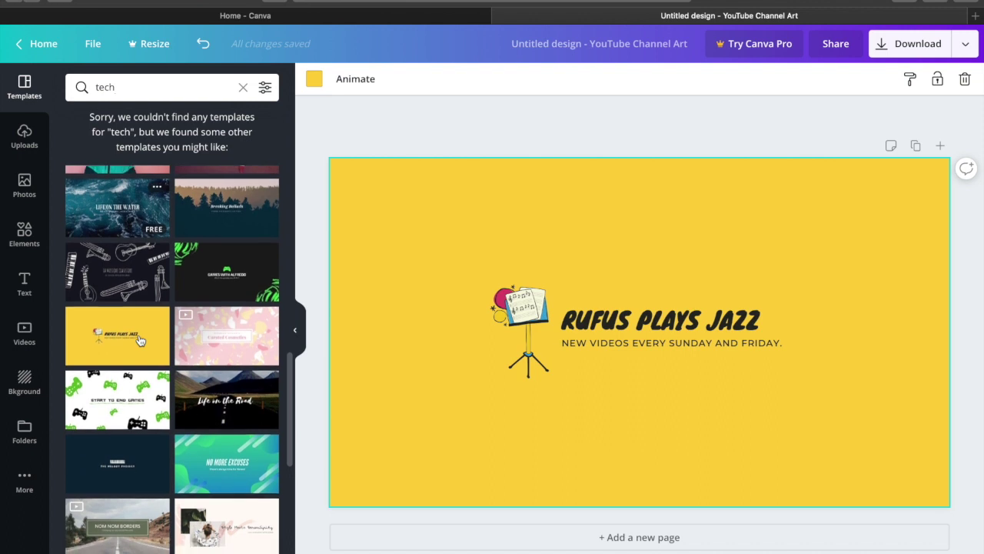
left_click(229, 359)
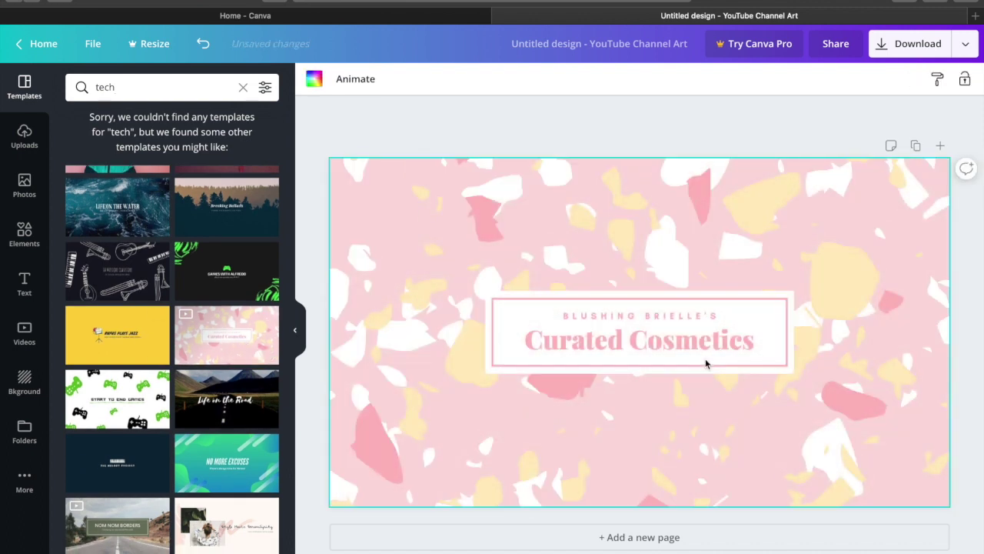
- Enlarge the white bordered box behind the Curated Cosmetics title so it spans the full width of the canvas
left_click(770, 298)
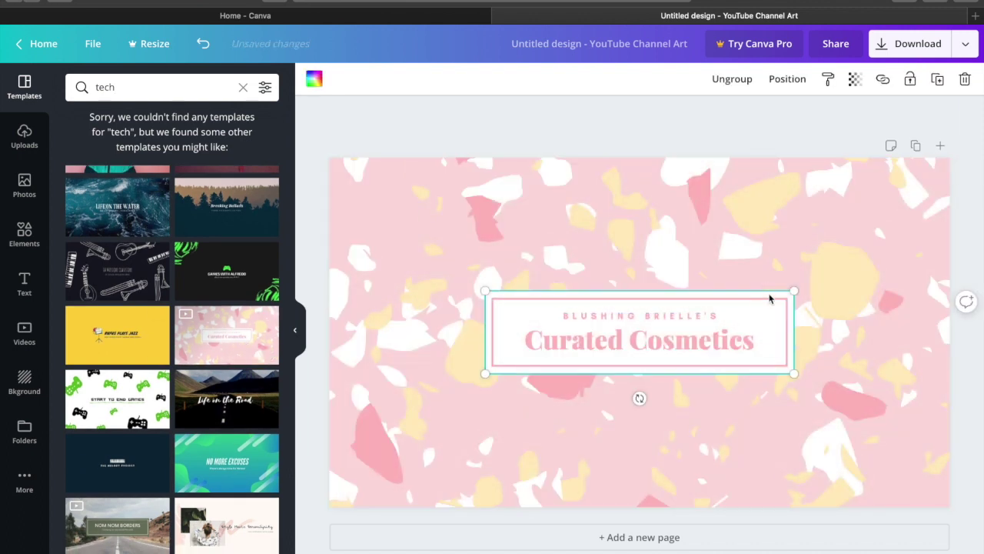
left_click_drag(486, 292, 330, 256)
left_click_drag(797, 376, 982, 357)
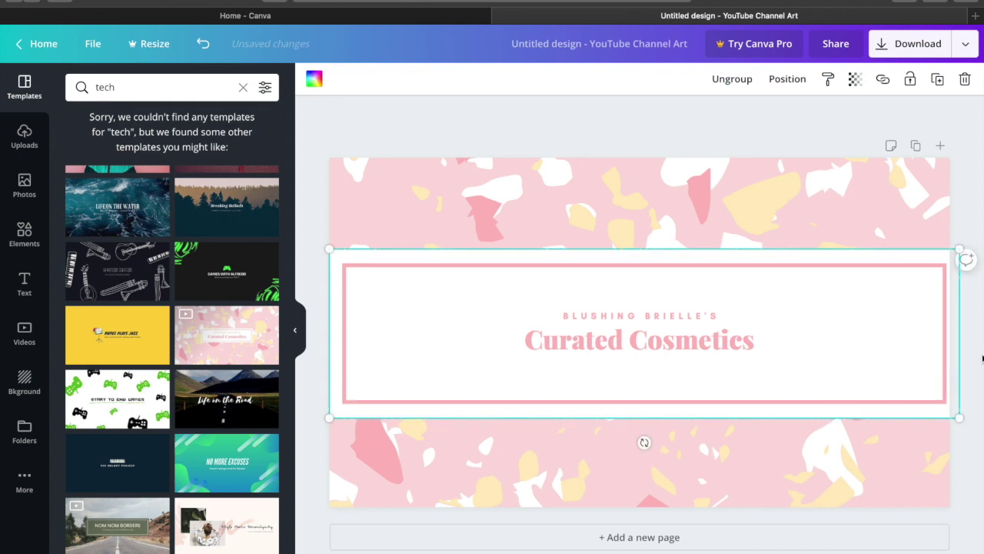
- Re-centre the white bordered box on the canvas, delete both text lines inside it and open the publishing options
left_click(905, 359)
left_click_drag(905, 359, 900, 356)
left_click(666, 335)
key("Delete")
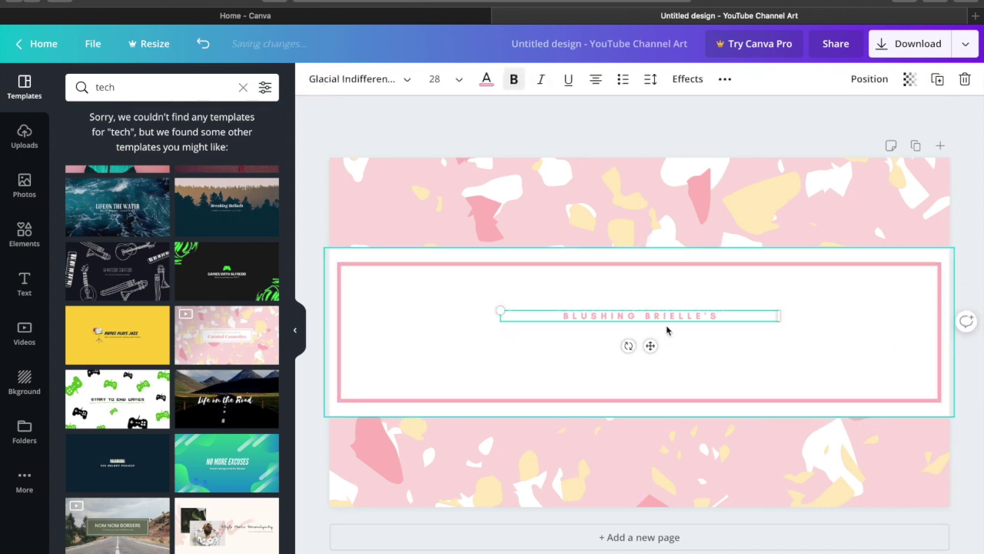
key("Delete")
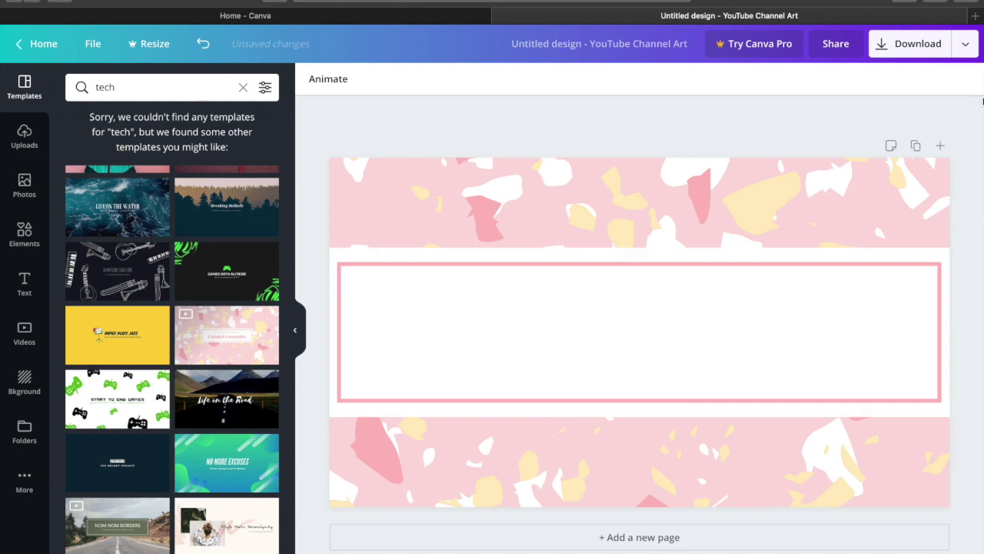
left_click(966, 44)
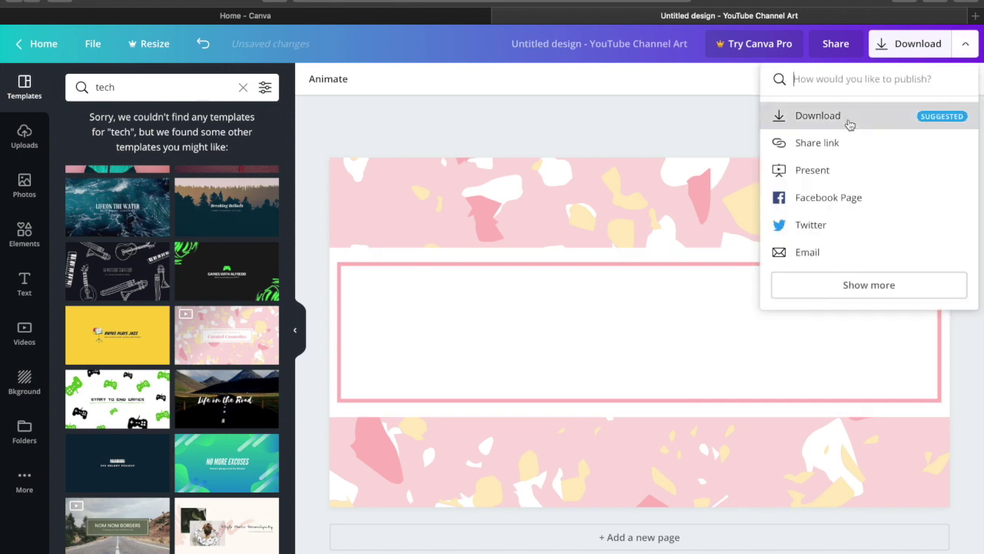
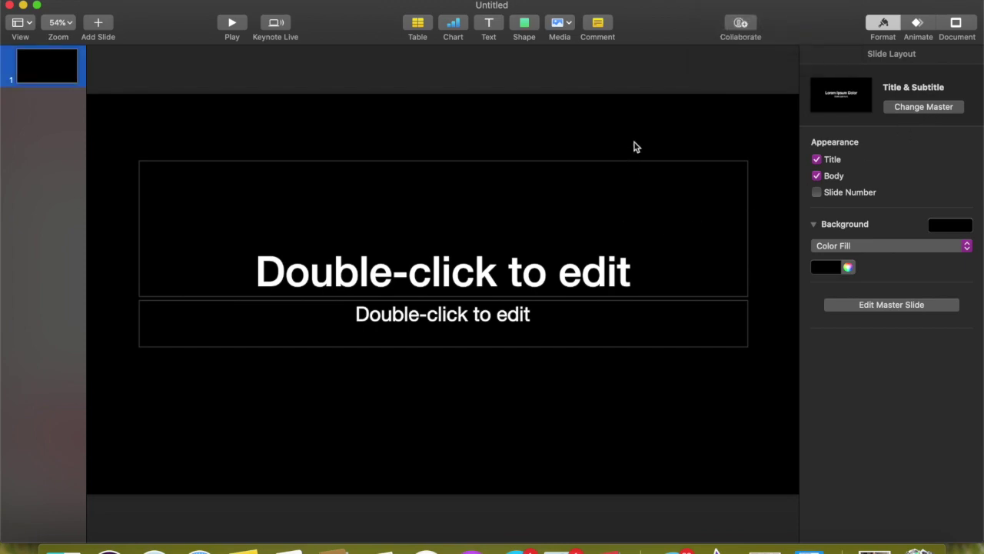
- In Keynote, set the slide background to No Fill and delete the subtitle placeholder
left_click(877, 246)
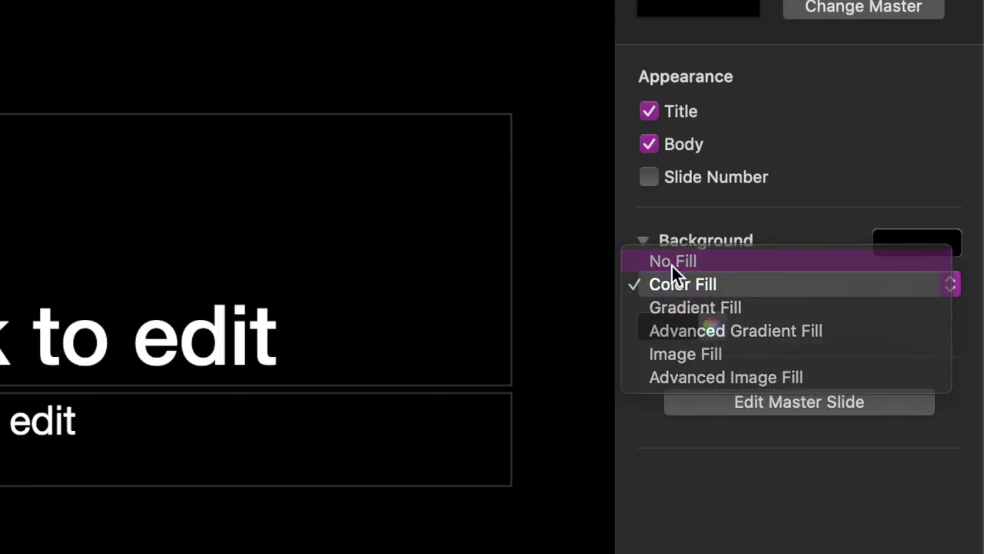
left_click(671, 264)
left_click(49, 452)
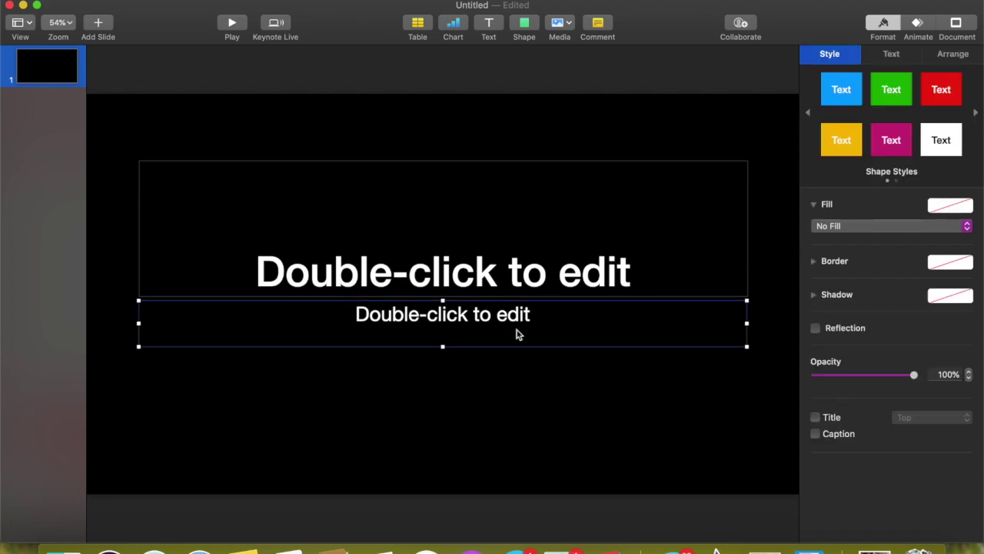
key("BackSpace")
- Move the title box down towards the middle of the slide and replace its text with "Overlays"
left_click_drag(556, 222, 555, 247)
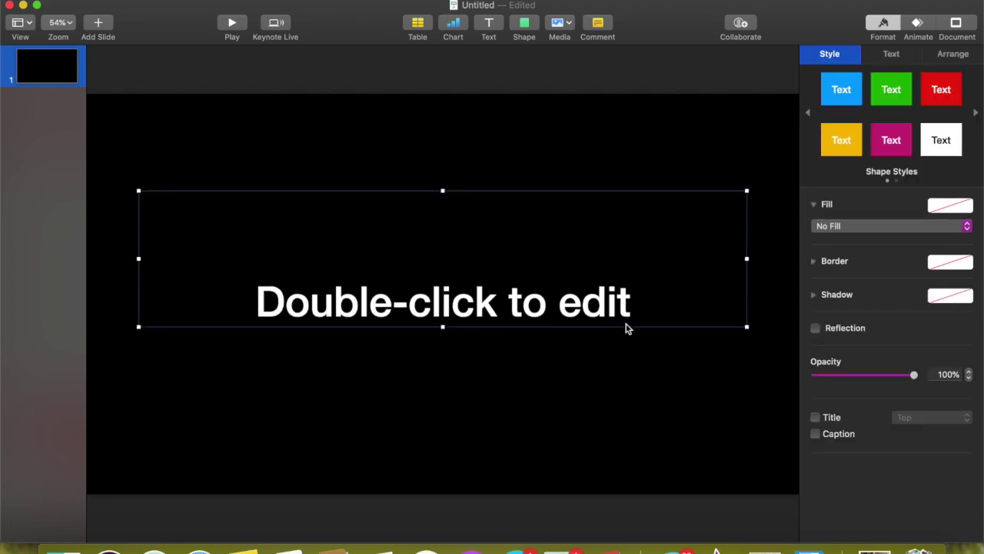
double_click(643, 308)
type("Overlays")
left_click_drag(535, 299, 300, 298)
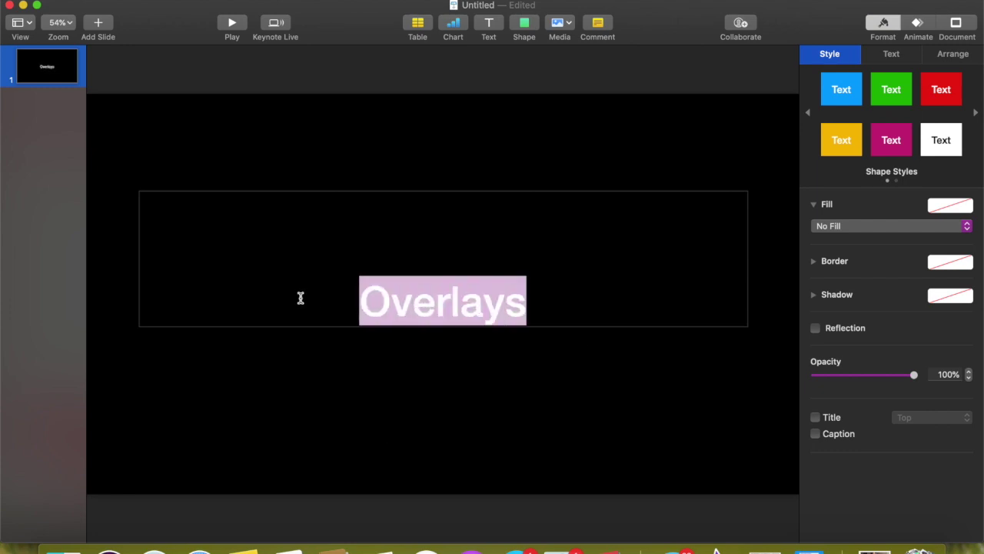
left_click(644, 182)
- Add the Keyboard build-in effect to the "Overlays" title
left_click(541, 292)
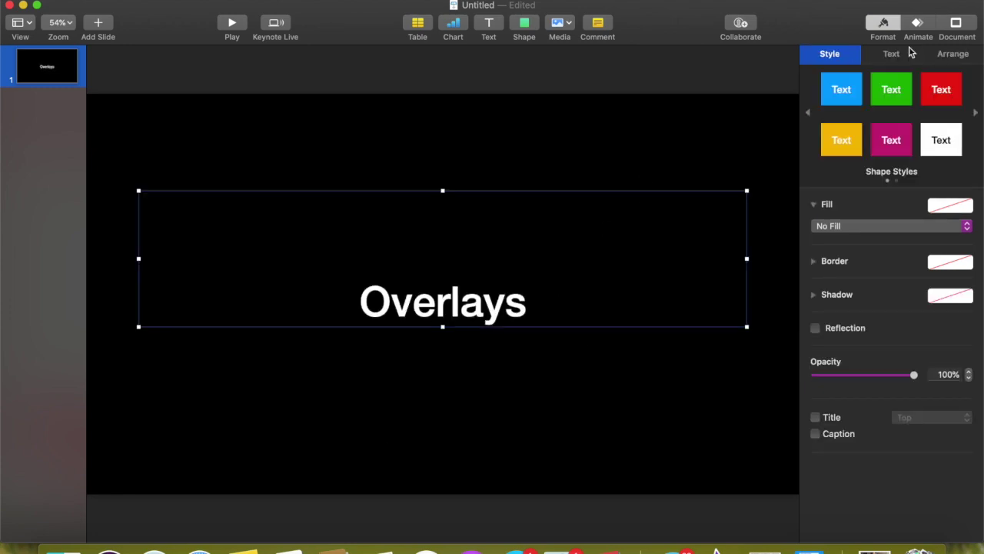
left_click(926, 28)
left_click(879, 105)
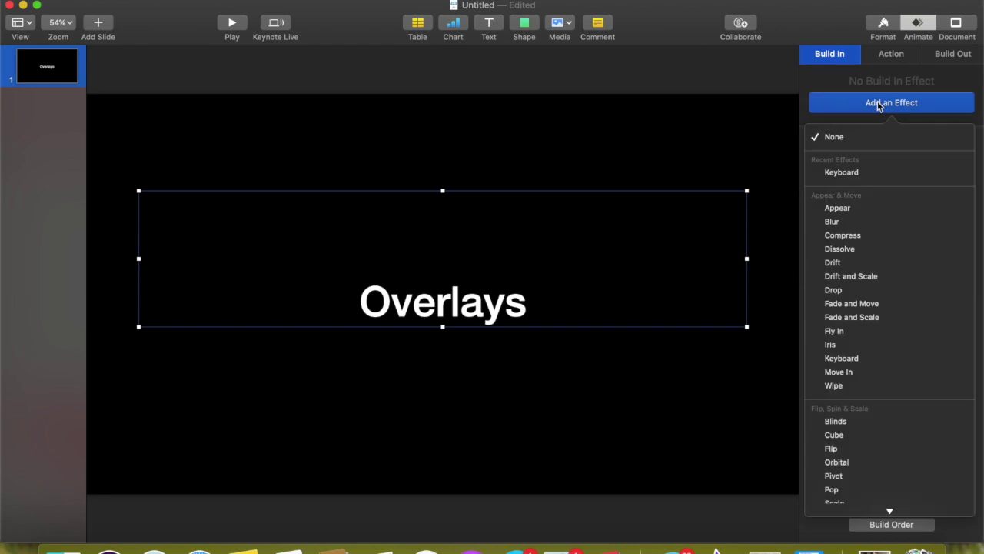
left_click(844, 171)
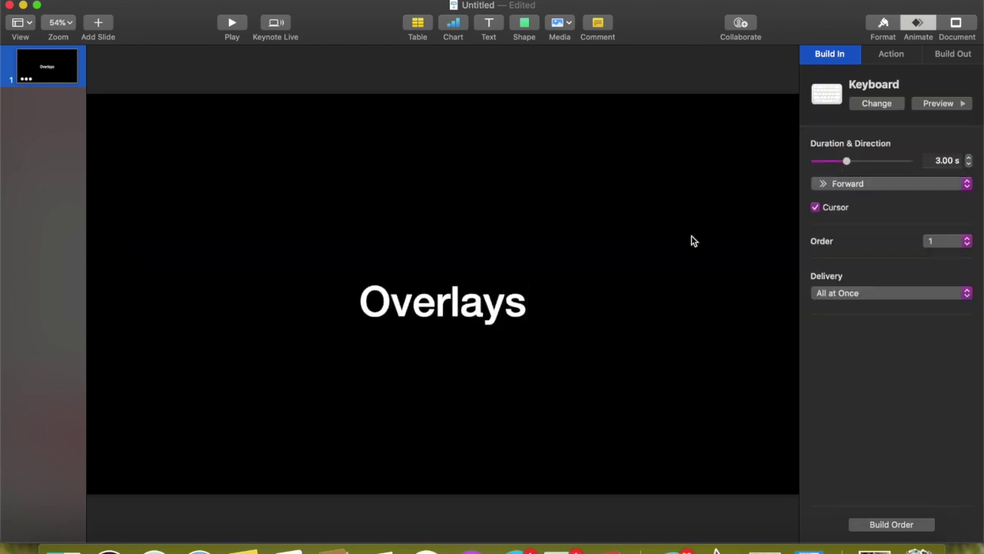
- Set the font of the "Overlays" title to American Typewriter
left_click(882, 25)
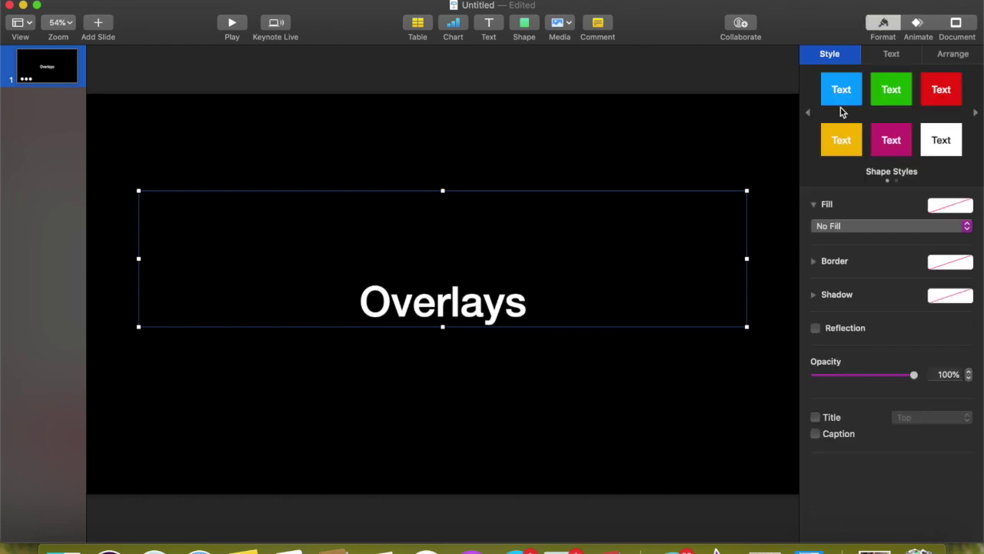
left_click(891, 56)
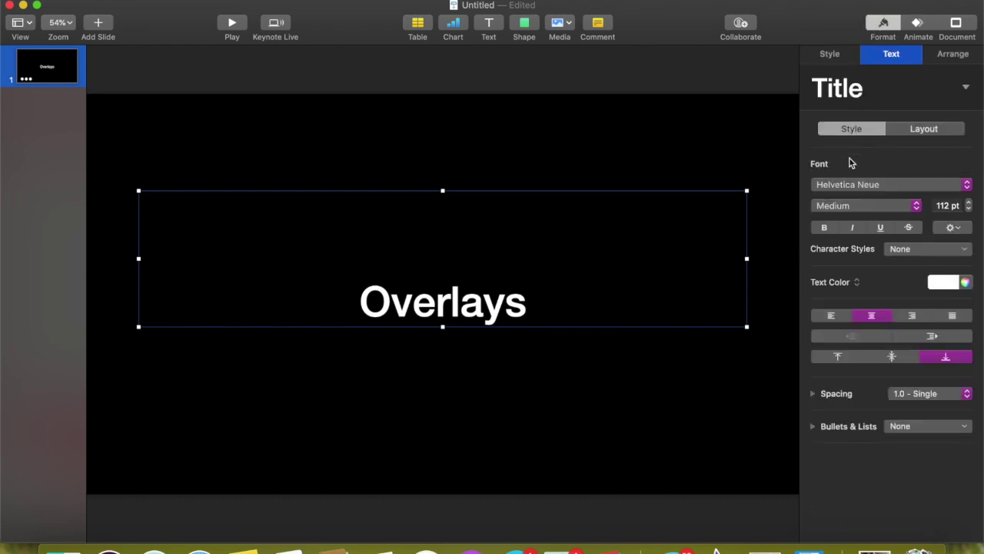
left_click(846, 185)
left_click(845, 205)
left_click(864, 186)
left_click(865, 189)
- Try the fonts Big Caslon, Trattatello, DIN Alternate and Noteworthy on the "Overlays" title
left_click(869, 189)
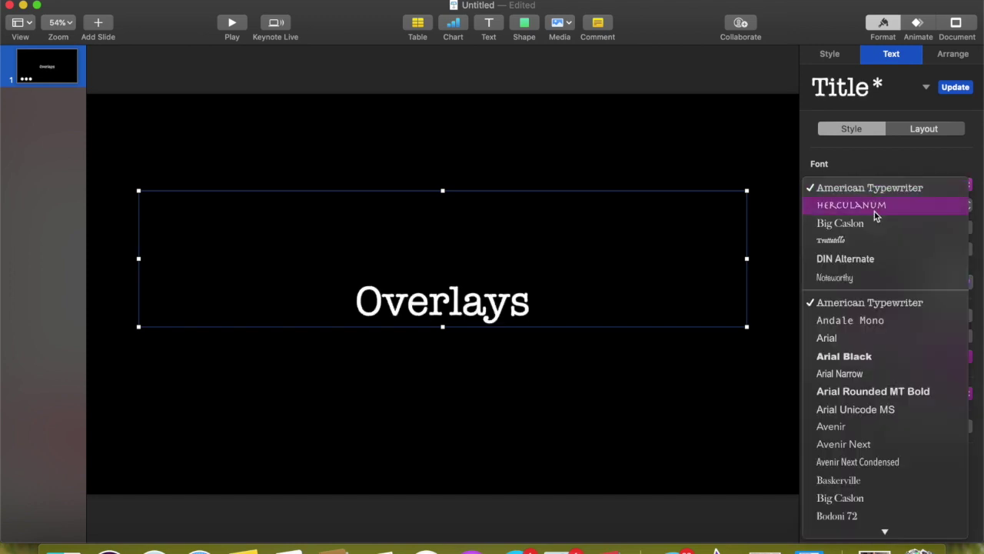
left_click(874, 223)
left_click(880, 189)
left_click(816, 241)
left_click(873, 189)
left_click(866, 258)
left_click(870, 185)
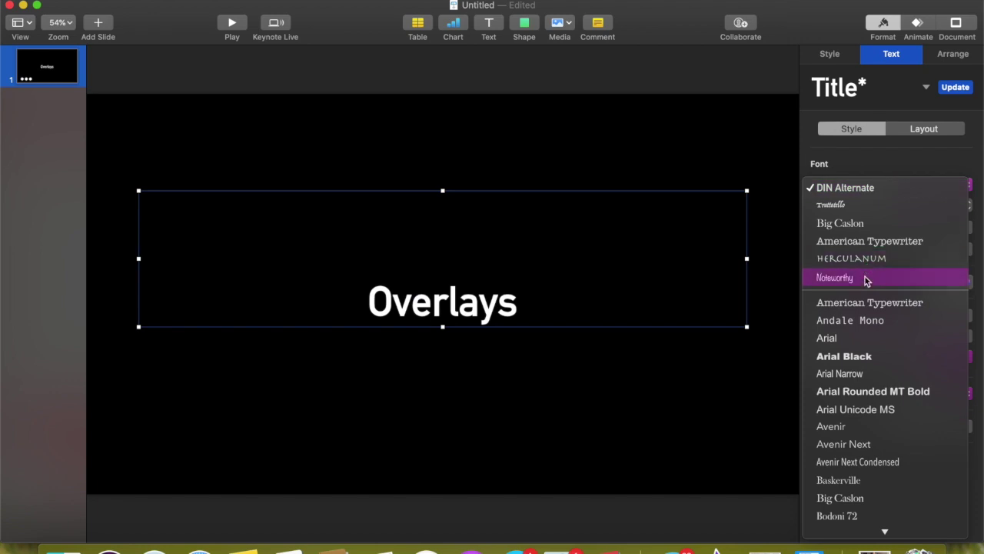
left_click(869, 277)
- Return the "Overlays" title to American Typewriter and enlarge its text to 231 pt
left_click(871, 186)
scroll(867, 340, "down", 5)
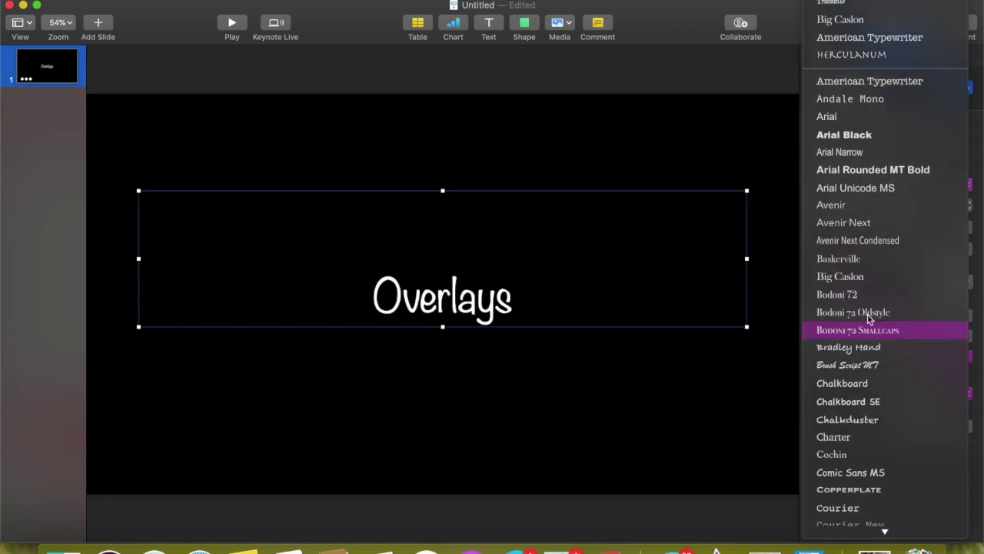
left_click(870, 81)
left_click(970, 208)
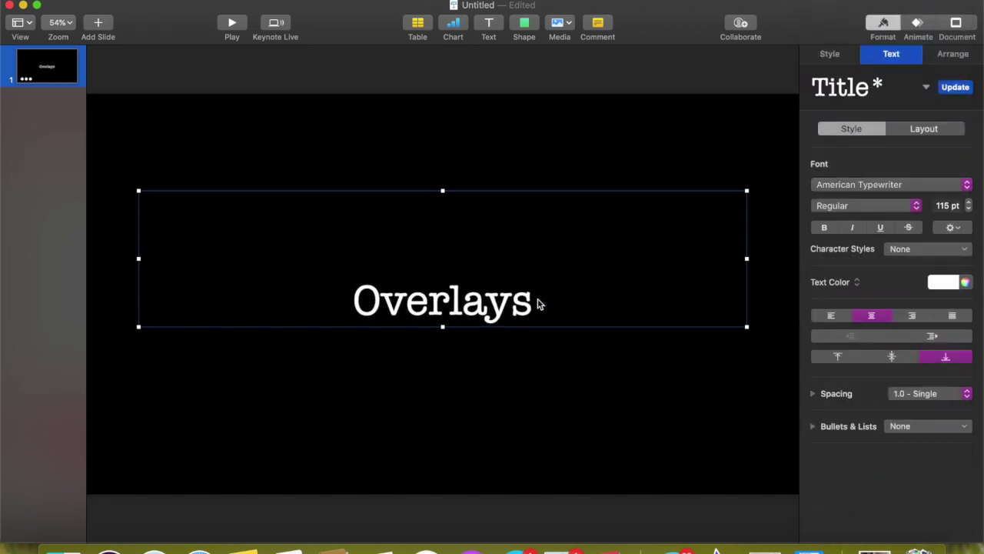
double_click(366, 300)
left_click(969, 202)
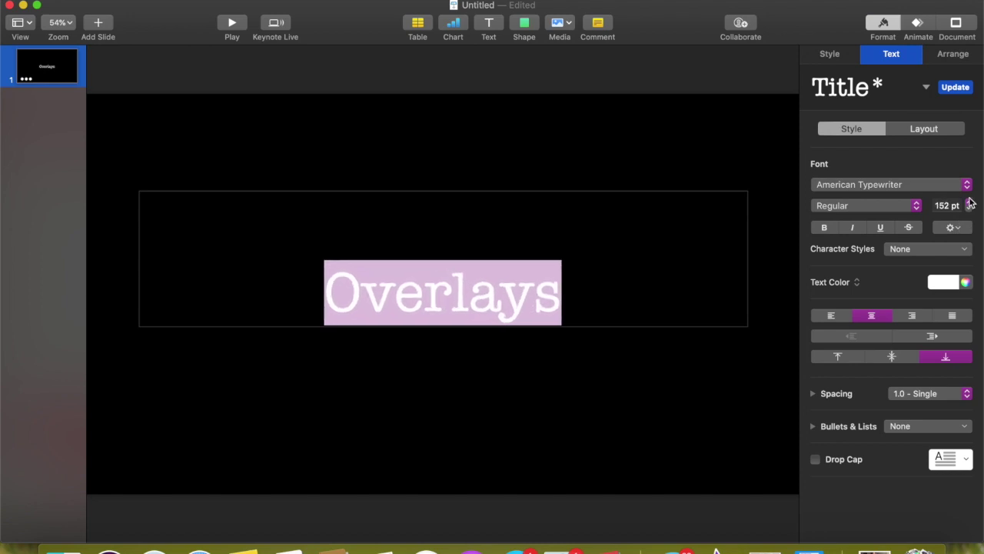
left_click(970, 203)
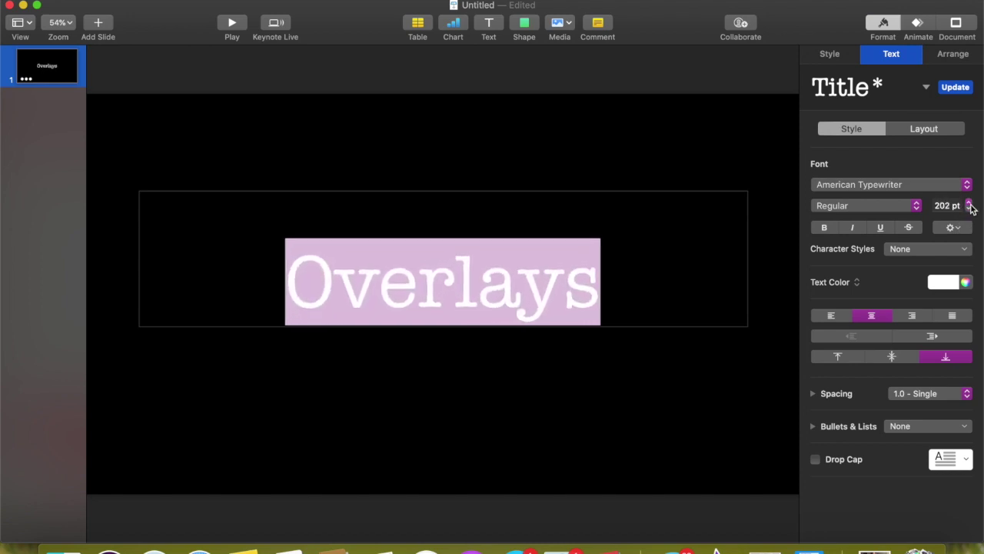
left_click(970, 205)
- In the build order, set the title's Keyboard effect to start After Transition
left_click(926, 29)
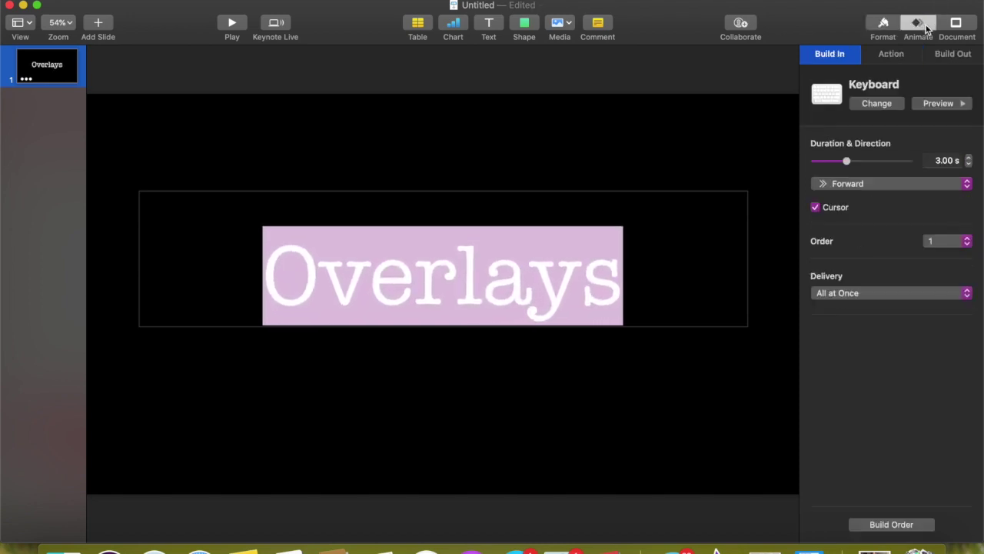
left_click(878, 526)
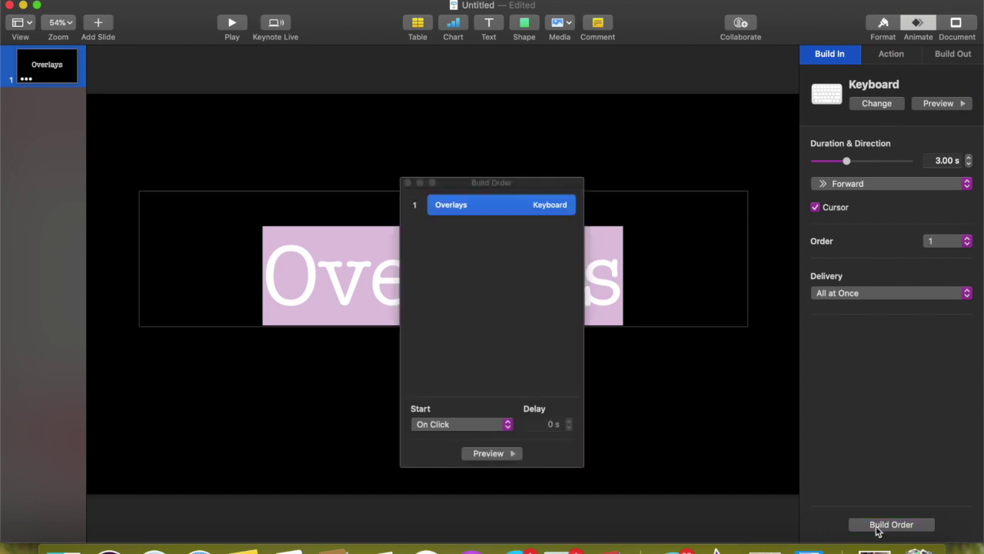
left_click(449, 422)
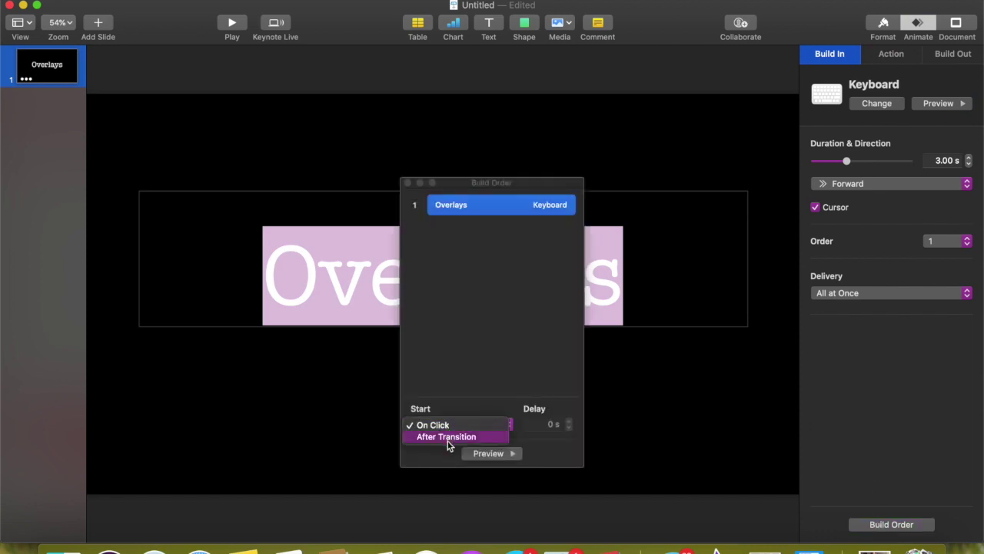
left_click(449, 437)
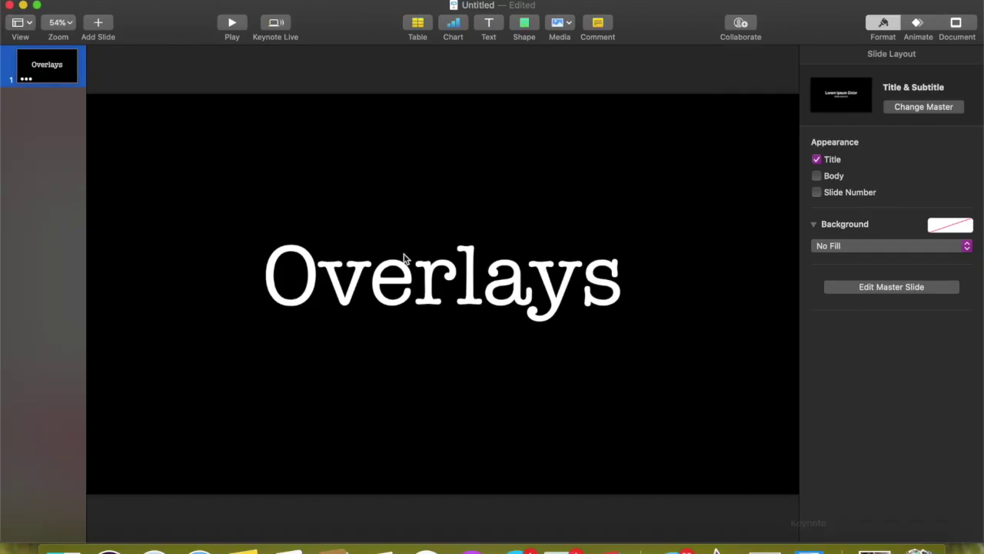
- Change the text colour of the "Overlays" title to black
left_click(404, 258)
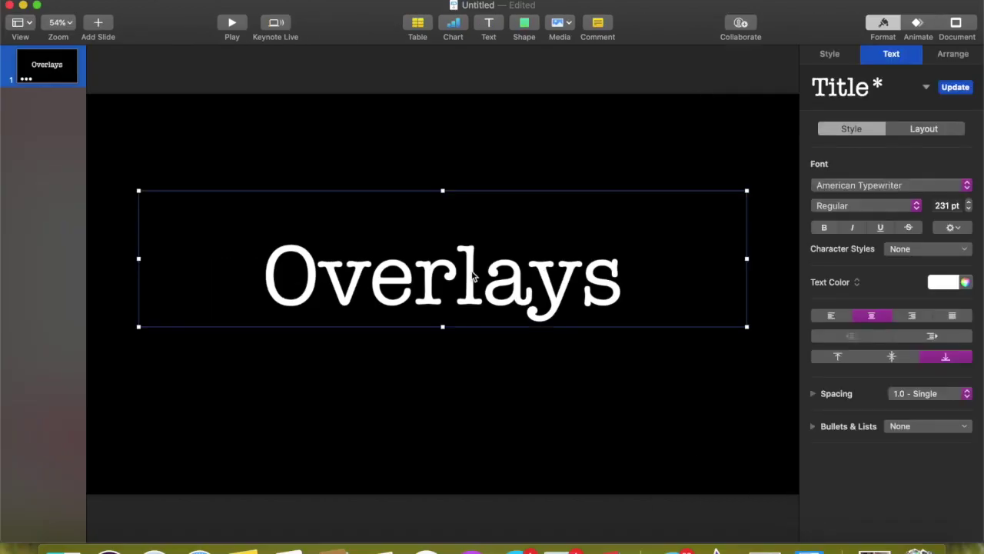
left_click(619, 283)
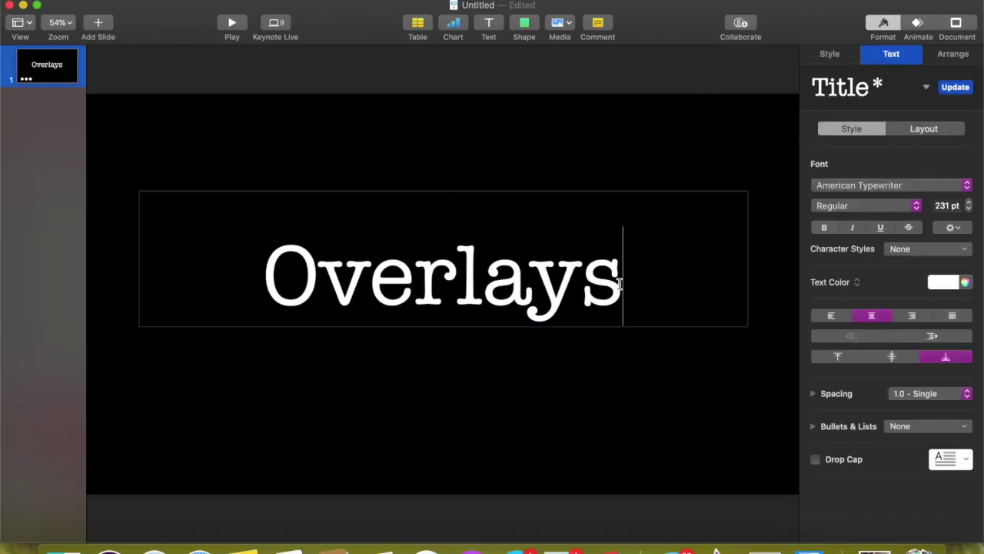
left_click_drag(627, 284, 206, 284)
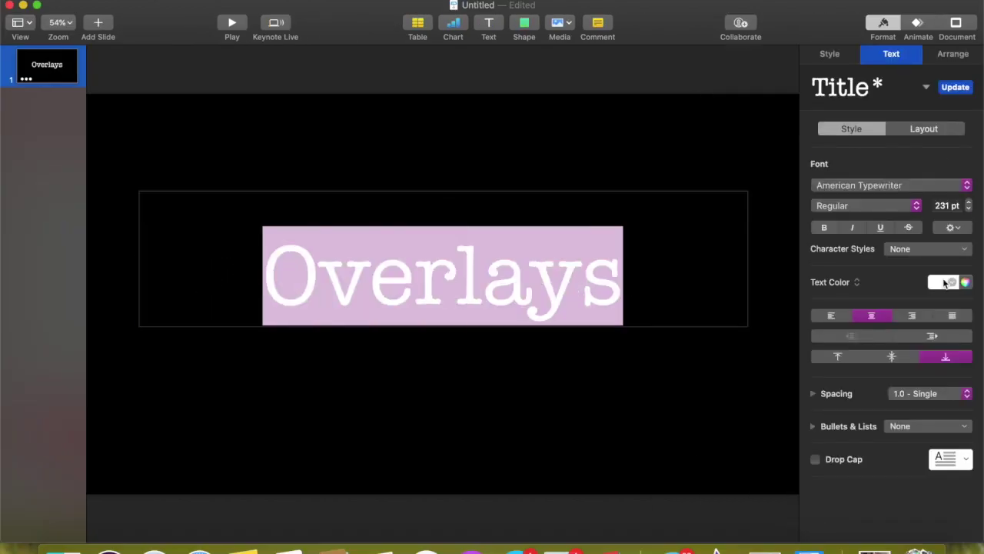
left_click(945, 283)
left_click(933, 367)
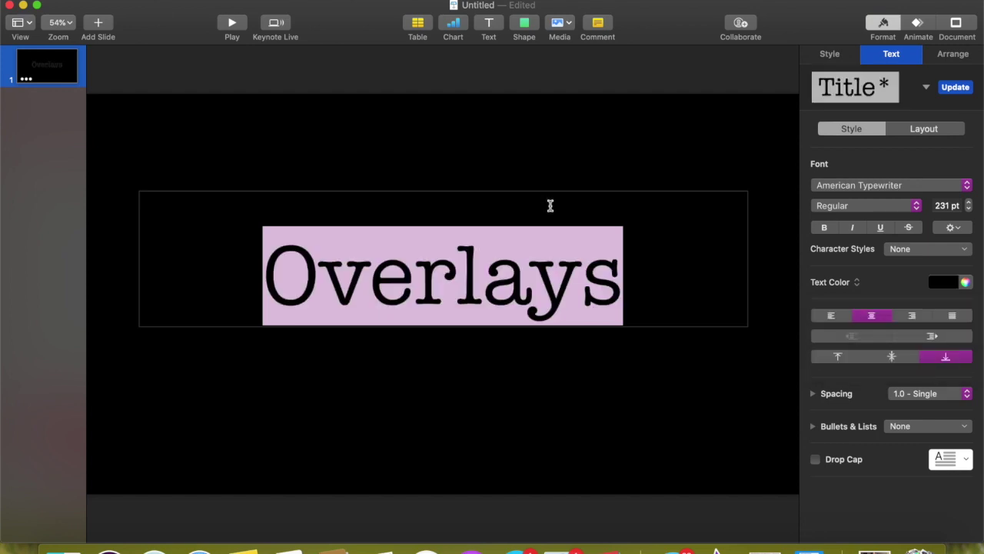
left_click(390, 118)
- Set up a movie export of the presentation with a custom resolution 1920 wide and Apple ProRes 4444 compression
left_click(85, 5)
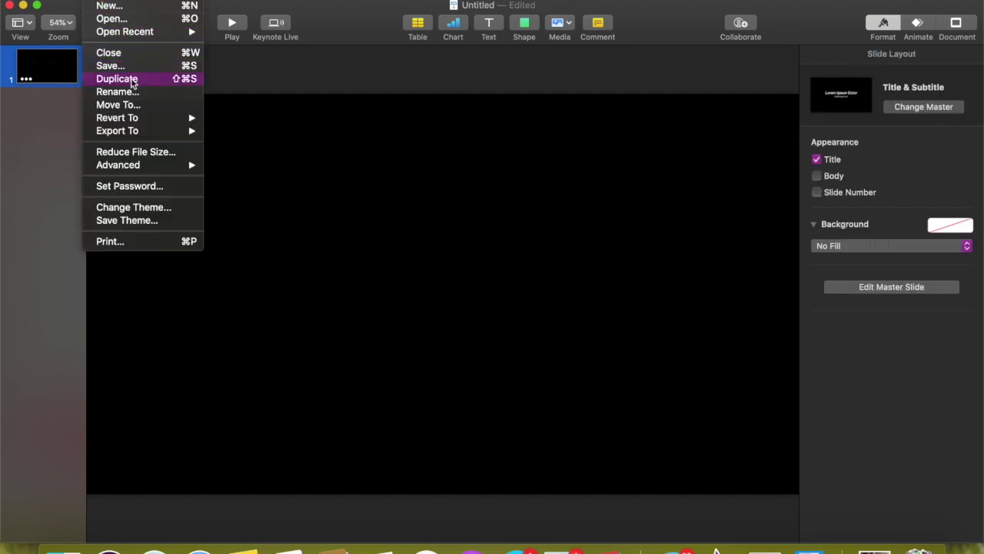
mouse_move(132, 131)
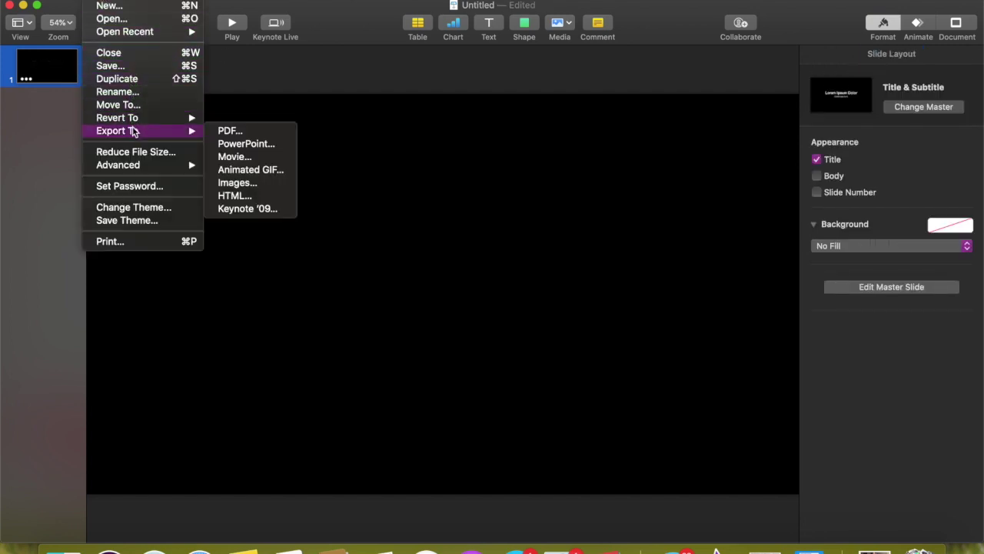
left_click(249, 158)
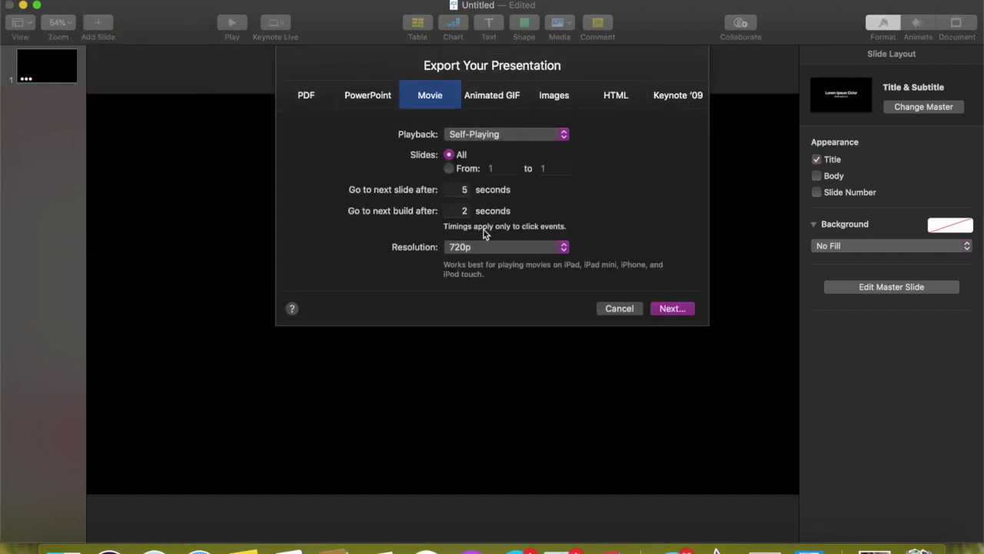
left_click(486, 243)
left_click(469, 274)
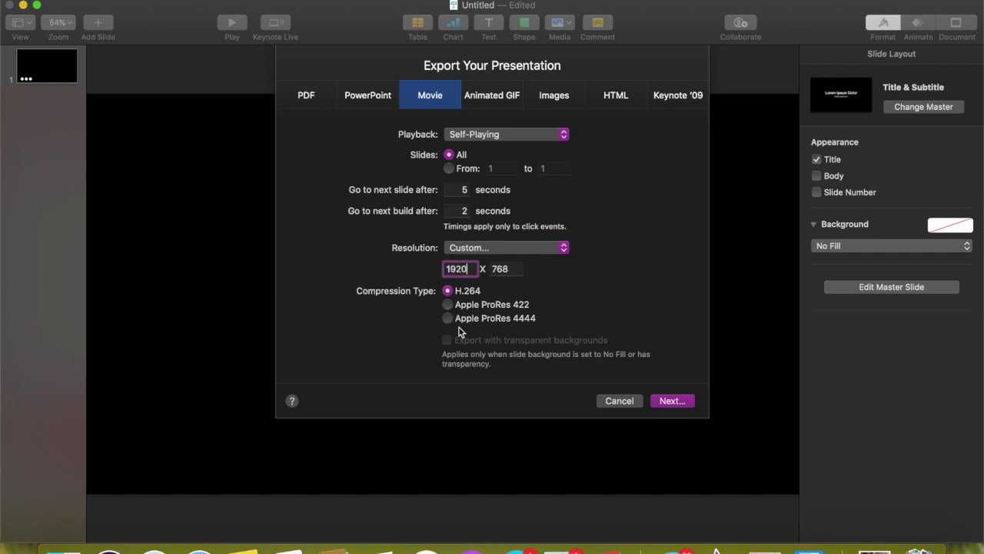
left_click(448, 319)
- Export the movie to the Downloads folder under the name "overlay"
left_click(666, 403)
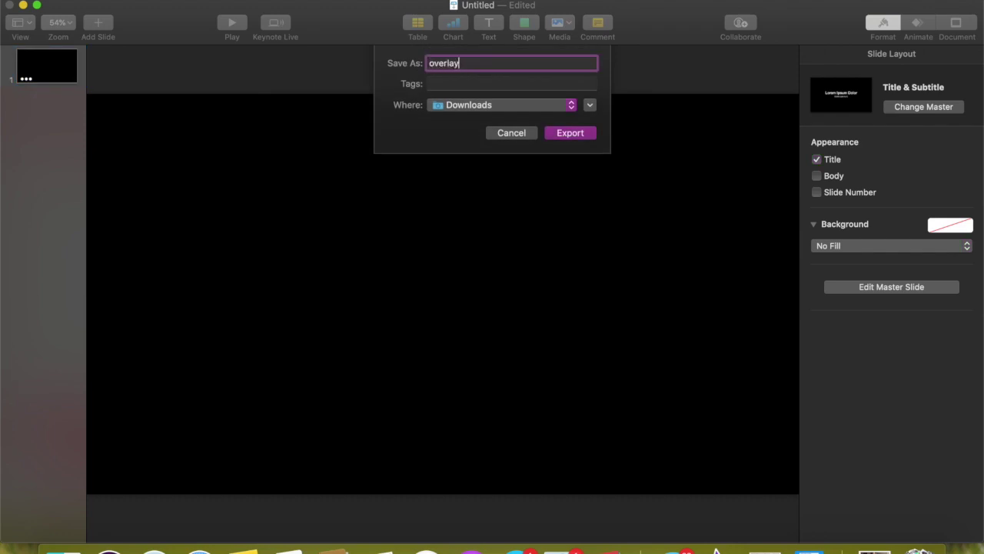
type("overlay.")
key("Return")
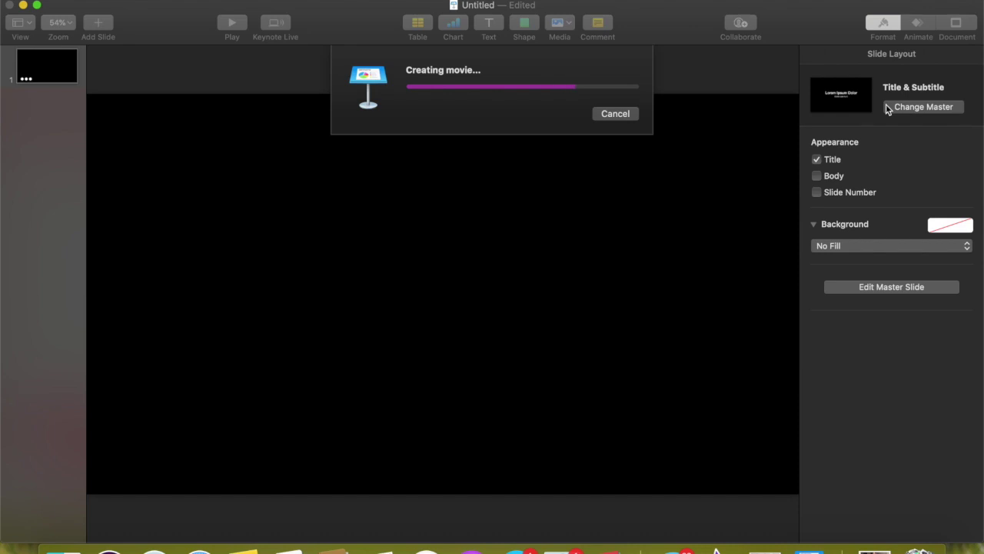
- Switch to iMovie, insert Untitled design.png from Downloads between the screen-recording clip and the iPad clip, and set its crop style to Fit
left_click(717, 548)
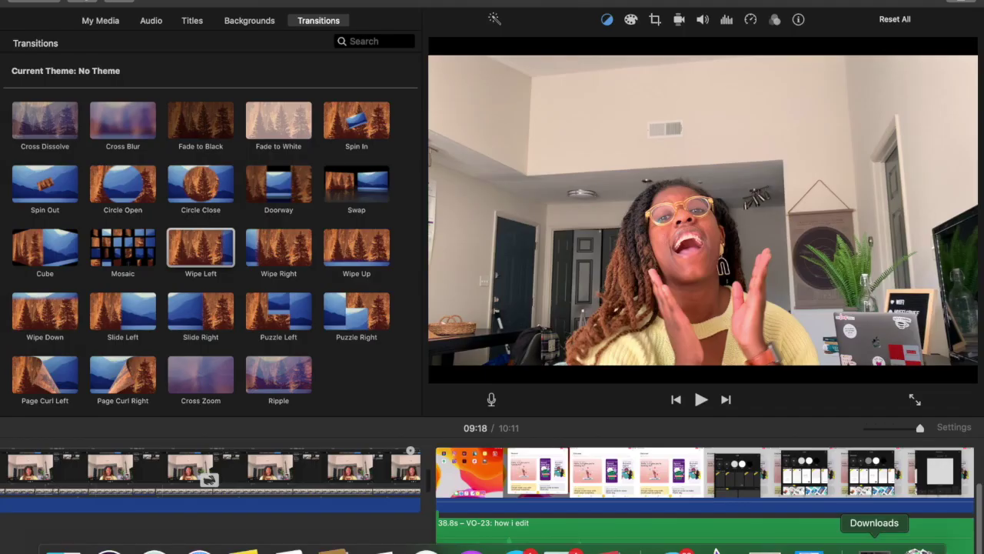
left_click(875, 547)
scroll(814, 360, "down", 2)
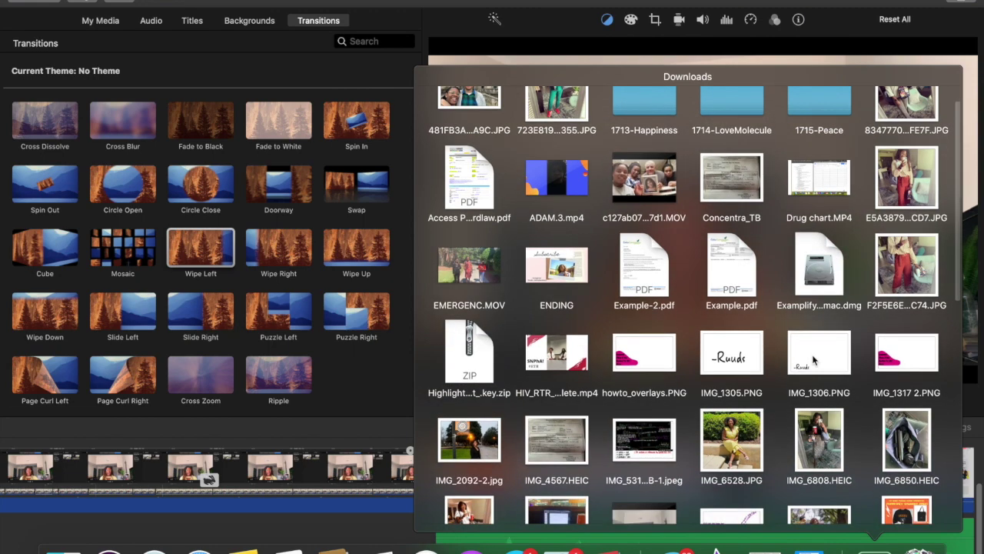
scroll(814, 360, "down", 5)
scroll(812, 356, "down", 8)
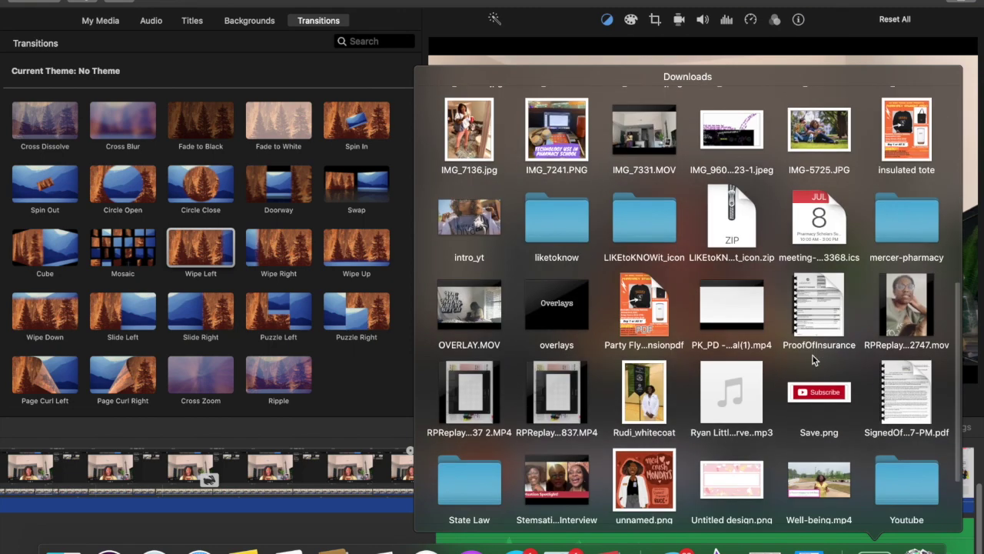
left_click_drag(734, 387, 432, 481)
scroll(437, 480, "right", 5)
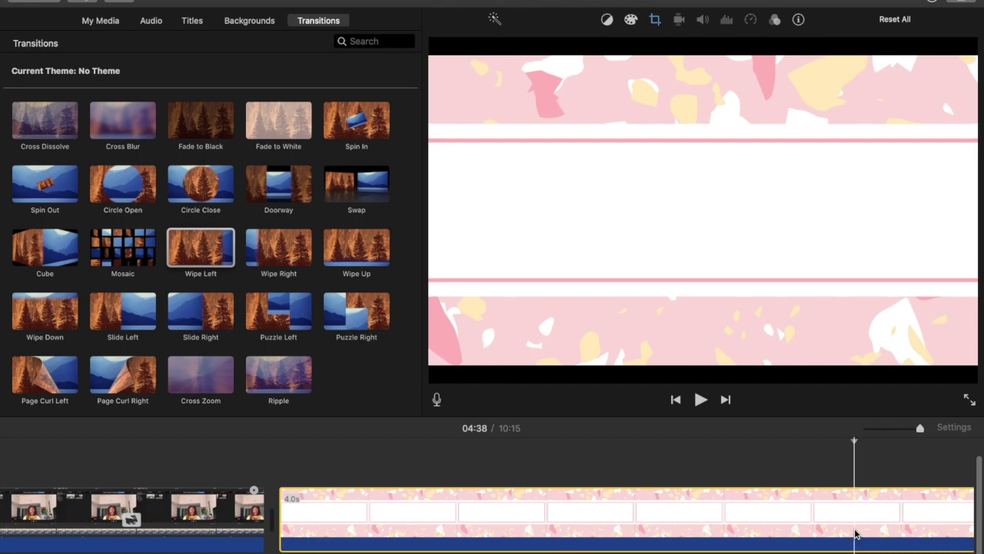
left_click(656, 21)
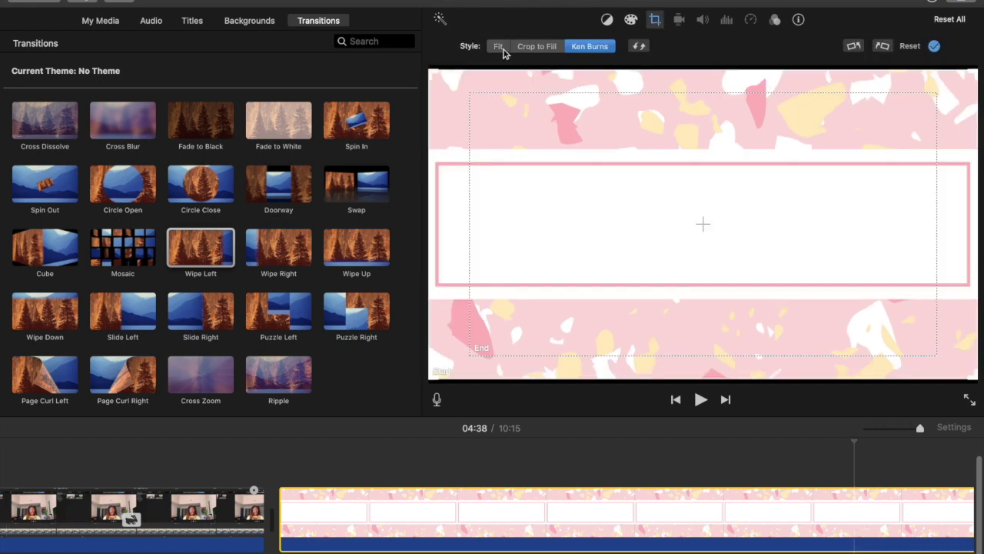
left_click(499, 48)
- Place the exported overlays movie from Downloads above the pink graphic clip, aligned with the clip's start
left_click(285, 477)
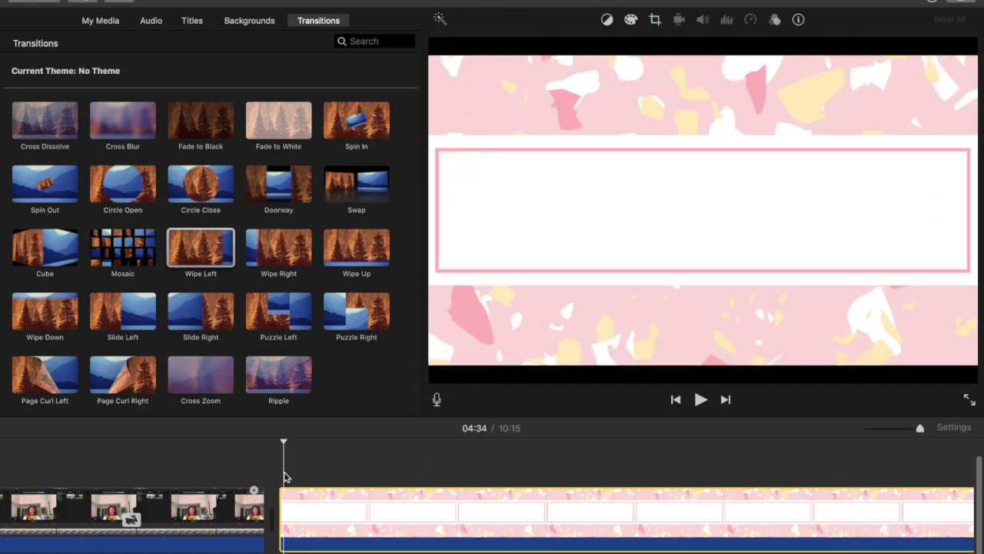
left_click(872, 547)
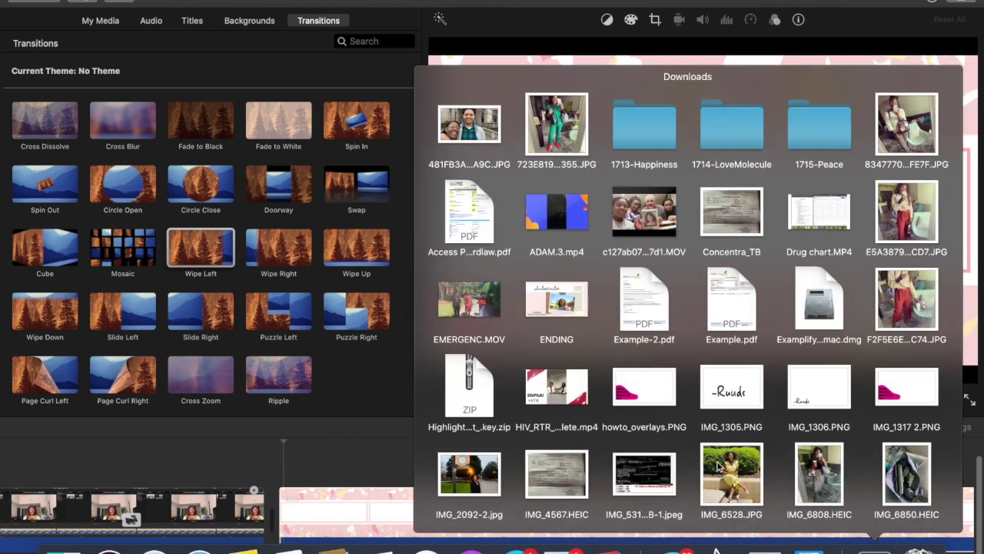
left_click_drag(553, 427, 290, 442)
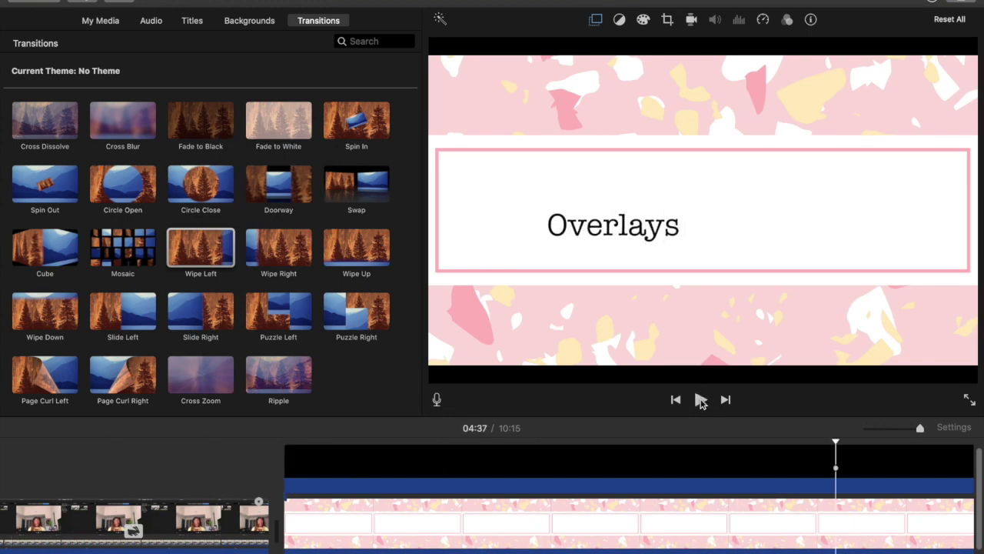
- Split the overlays title clip once its last letter has been written out and delete the remaining part
left_click(839, 473)
right_click(838, 471)
left_click(850, 465)
left_click(852, 469)
key("Delete")
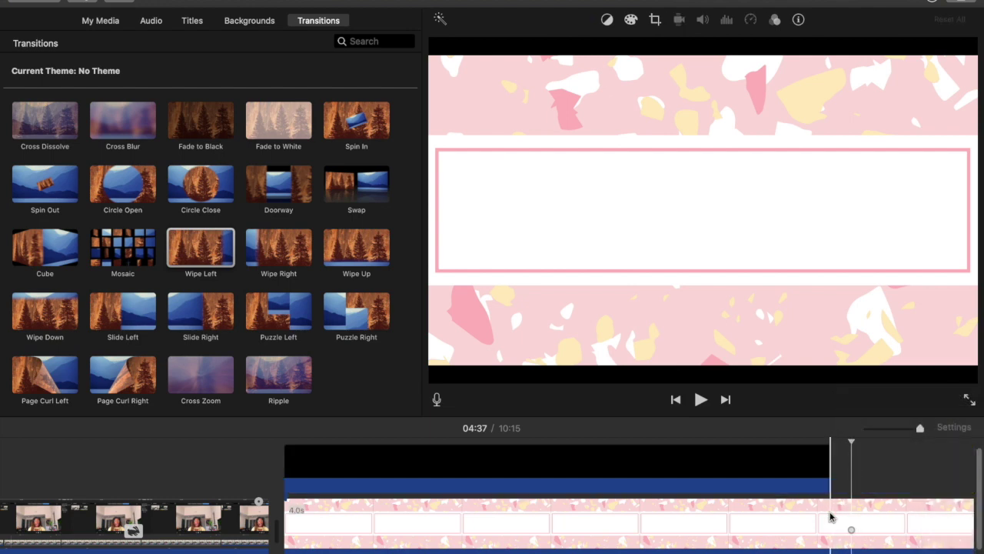
- Split the pink graphic clip near the end of the title overlay and delete the leftover part
left_click(831, 520)
right_click(831, 520)
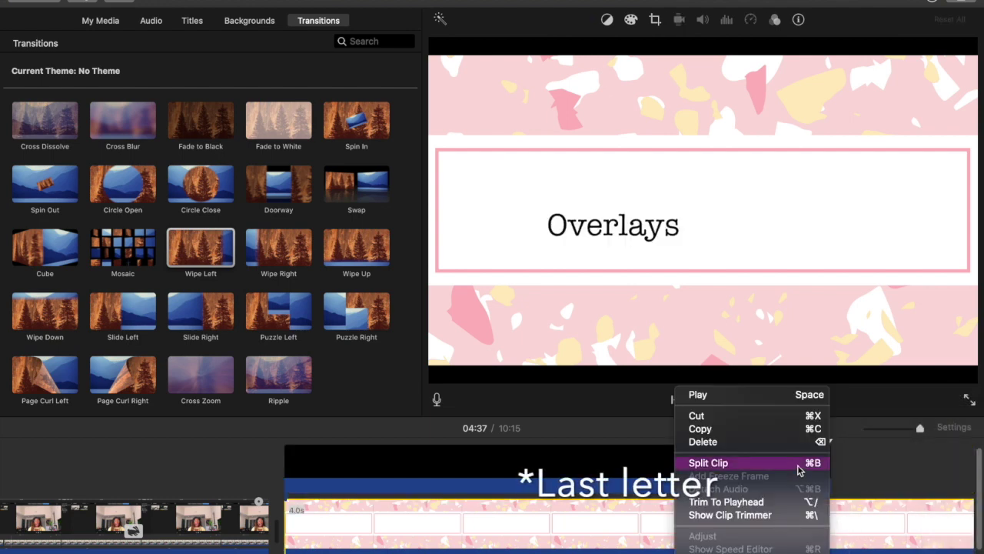
left_click(800, 463)
left_click(846, 506)
key("Delete")
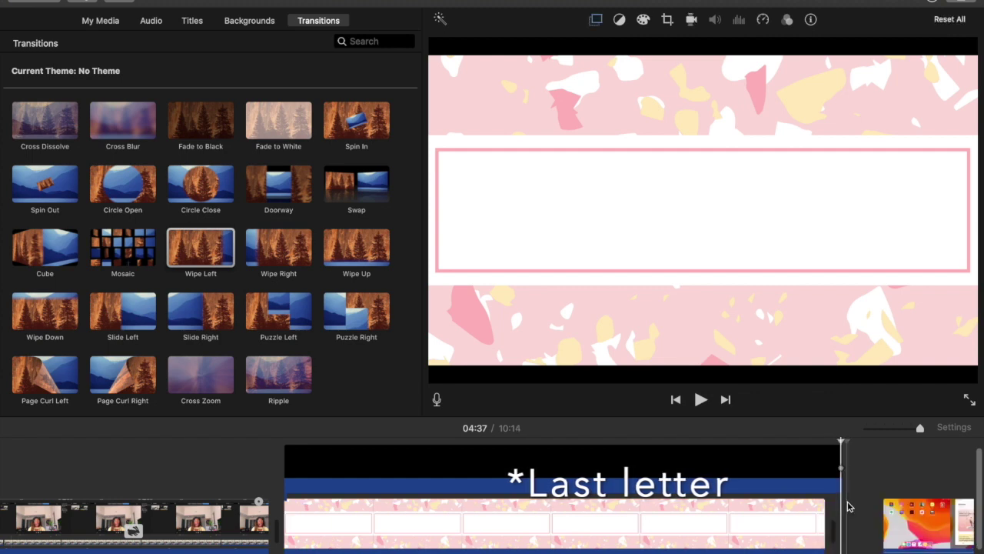
- Enlarge the picture-in-picture title overlay and move it inside the white box of the graphic
left_click(549, 475)
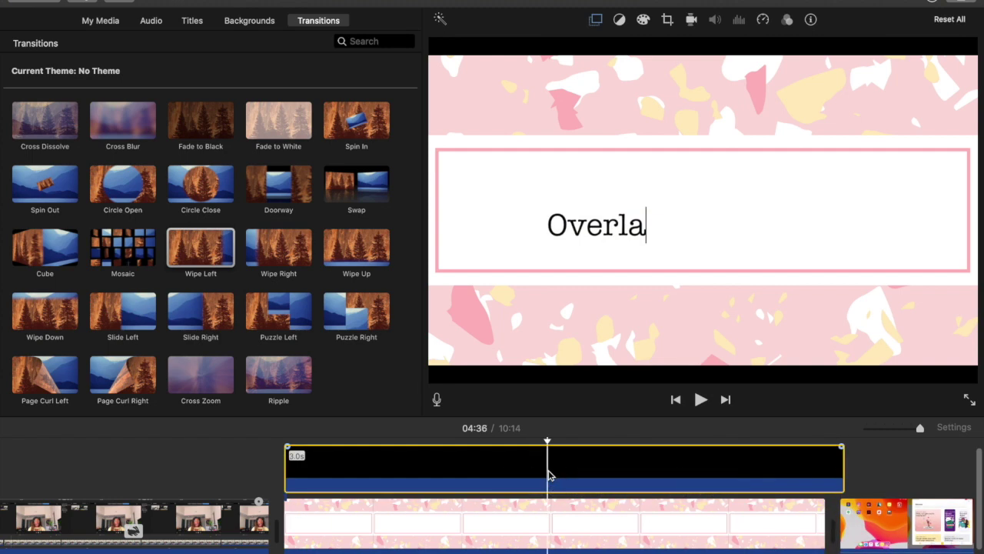
left_click(597, 20)
left_click_drag(743, 321, 954, 343)
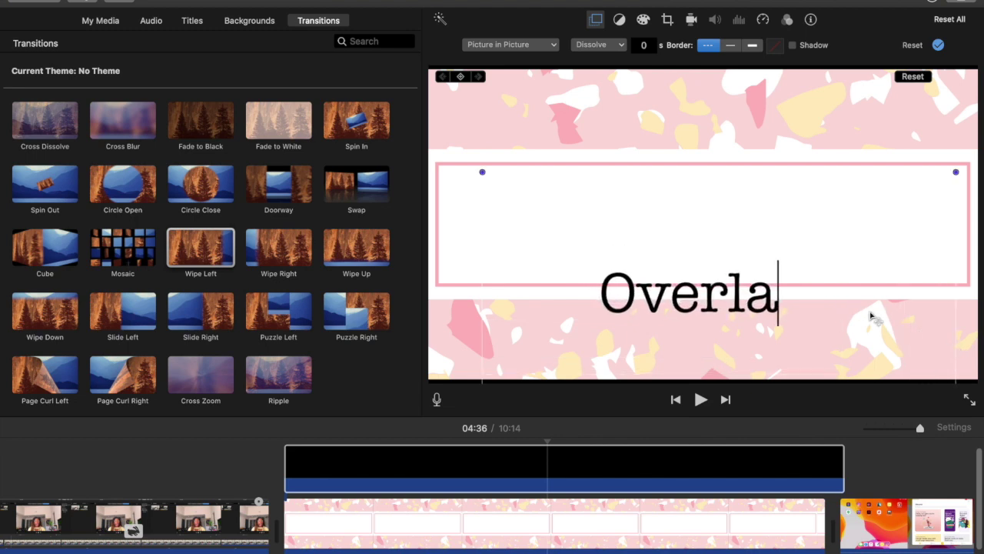
left_click_drag(798, 270, 787, 236)
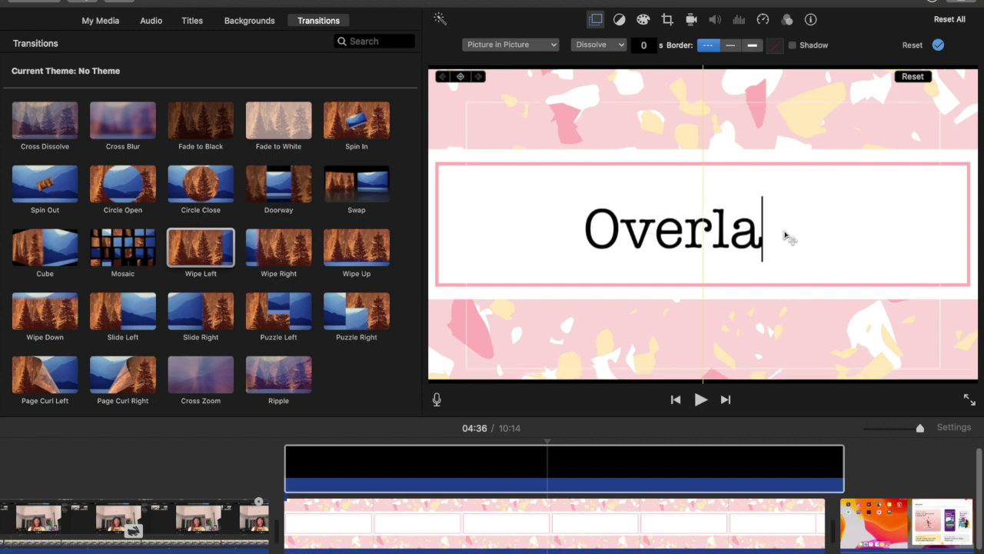
- Play the title overlay from its start to check the text's size and position in the white box
left_click(274, 449)
left_click(701, 403)
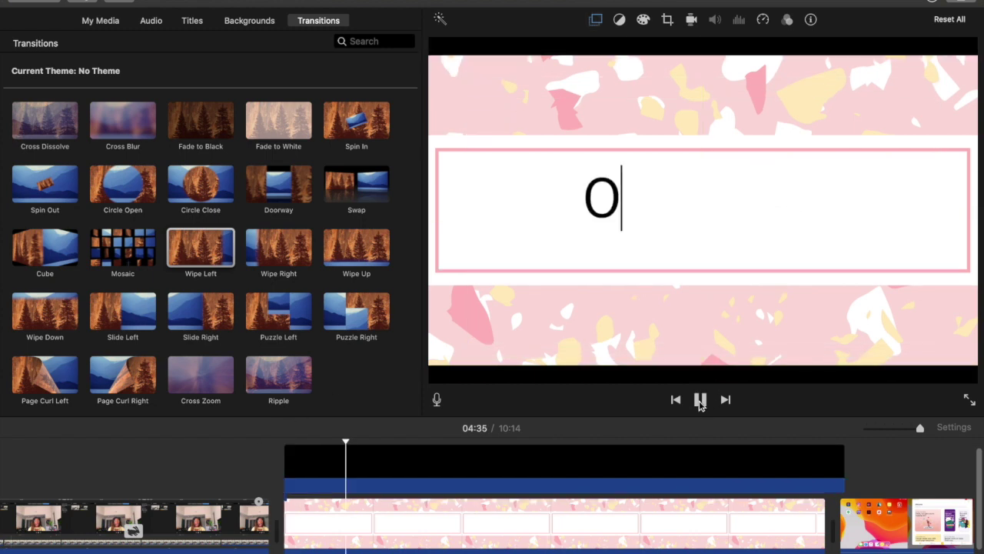
left_click(758, 224)
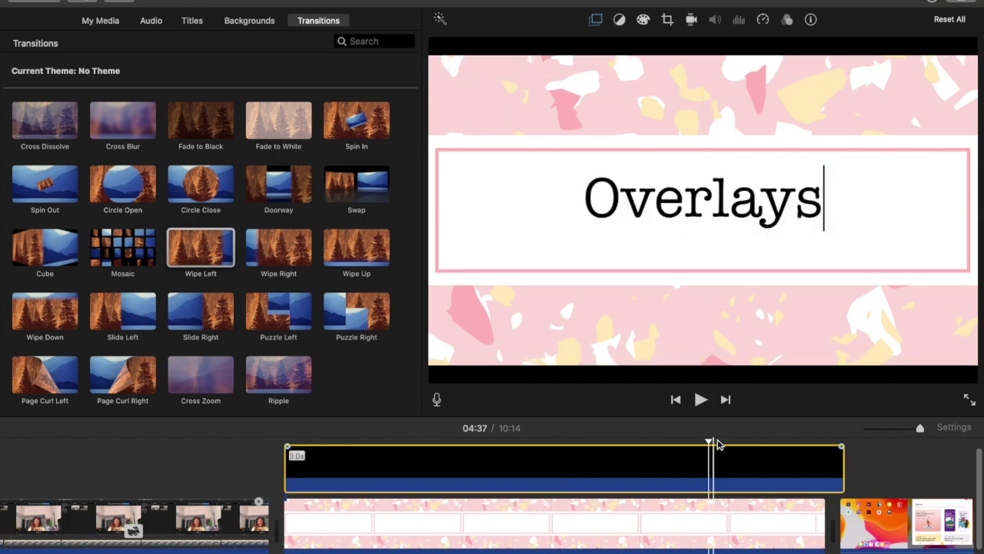
- Enlarge the Overlays title further, centre it in the white box, and trim the overlay's end to match the graphic clip
left_click(654, 476)
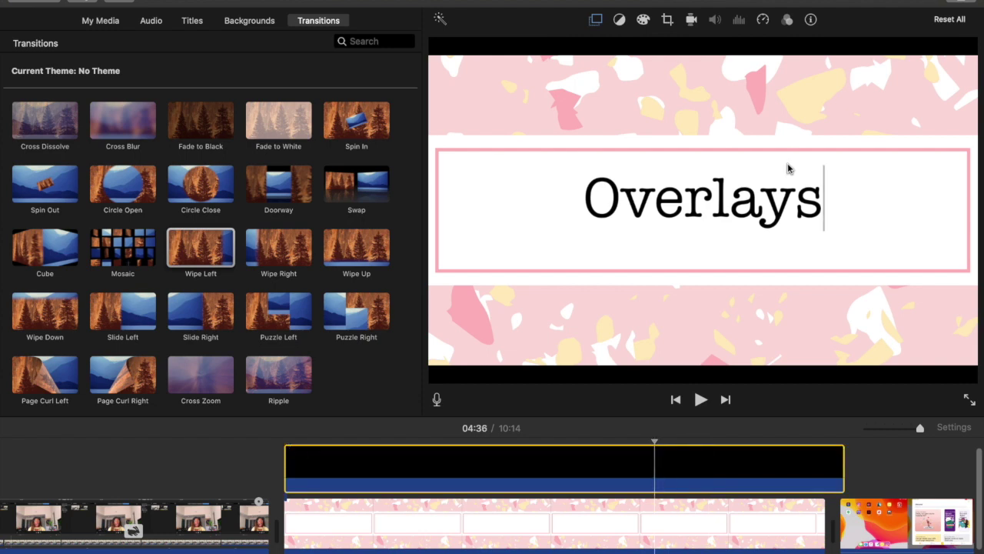
left_click(623, 469)
left_click_drag(824, 350, 940, 413)
left_click_drag(722, 245, 771, 239)
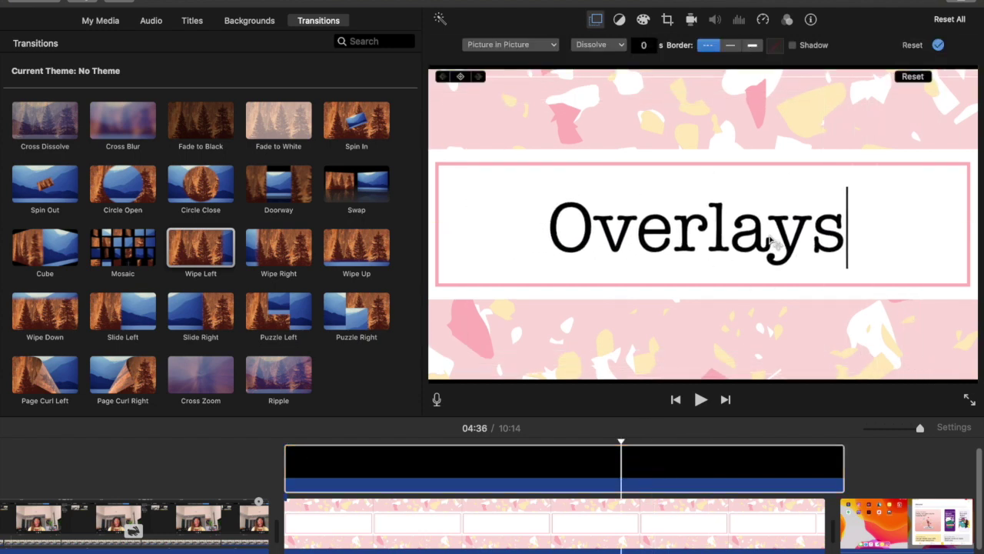
left_click(282, 467)
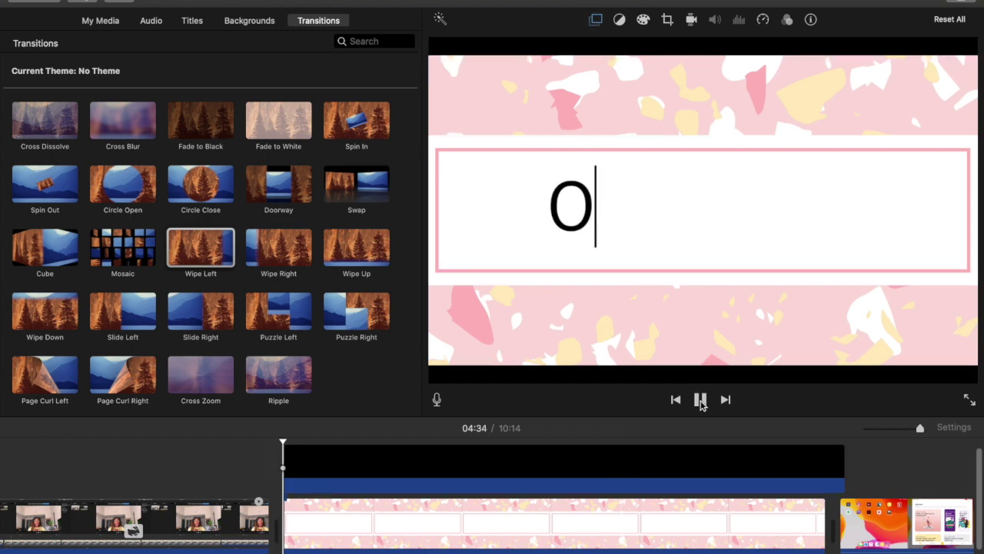
left_click_drag(838, 474, 820, 473)
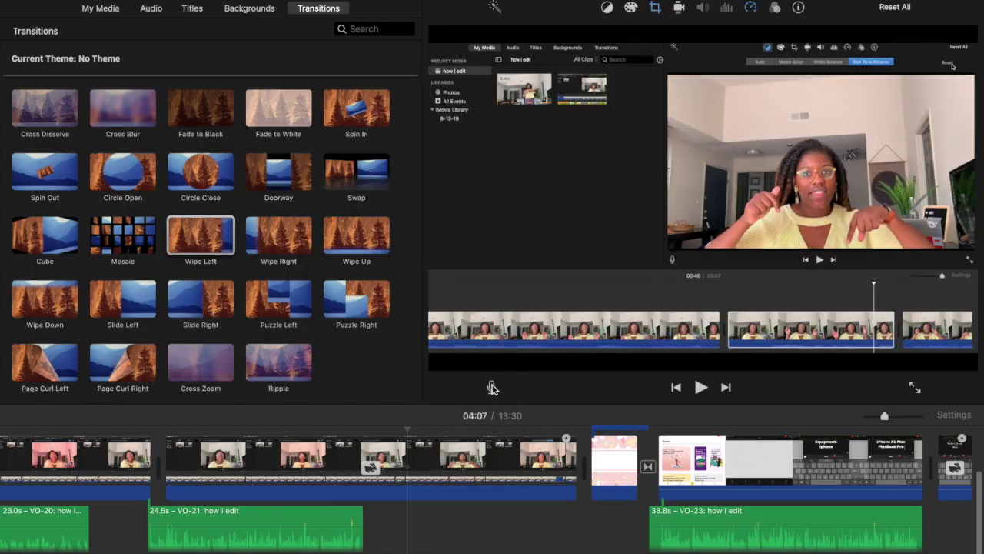
- Record a voiceover over the 50.0s screen-recording clip, starting at 04:07
left_click(408, 469)
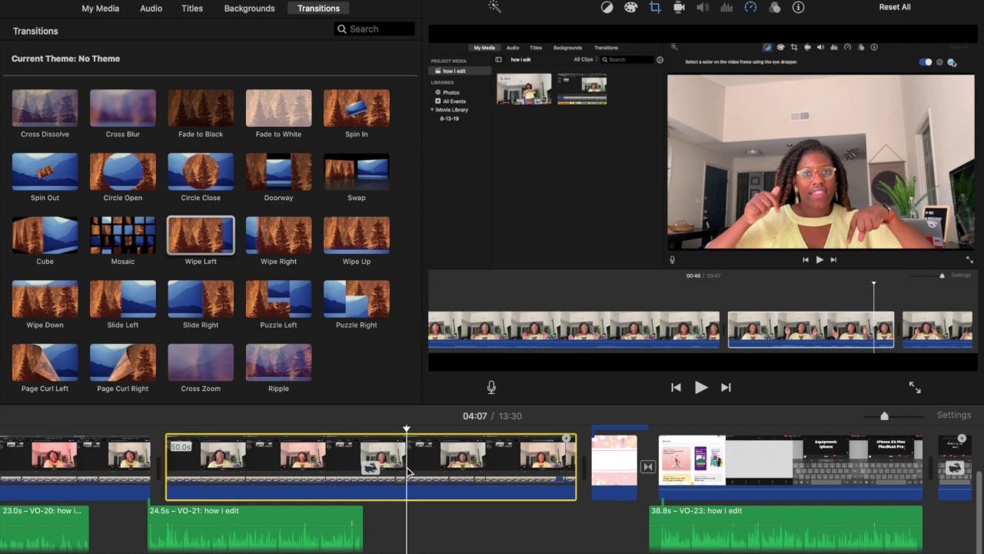
left_click(491, 388)
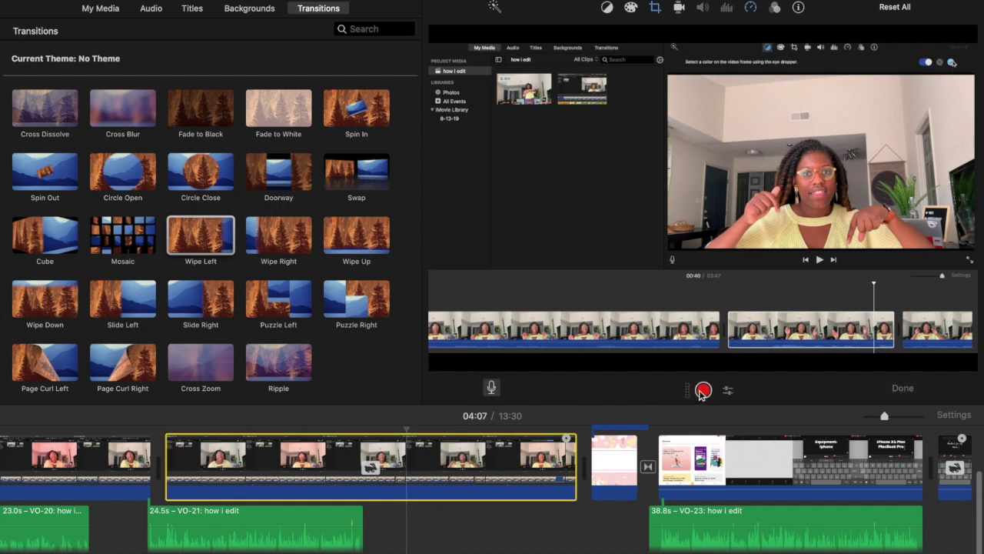
left_click(703, 390)
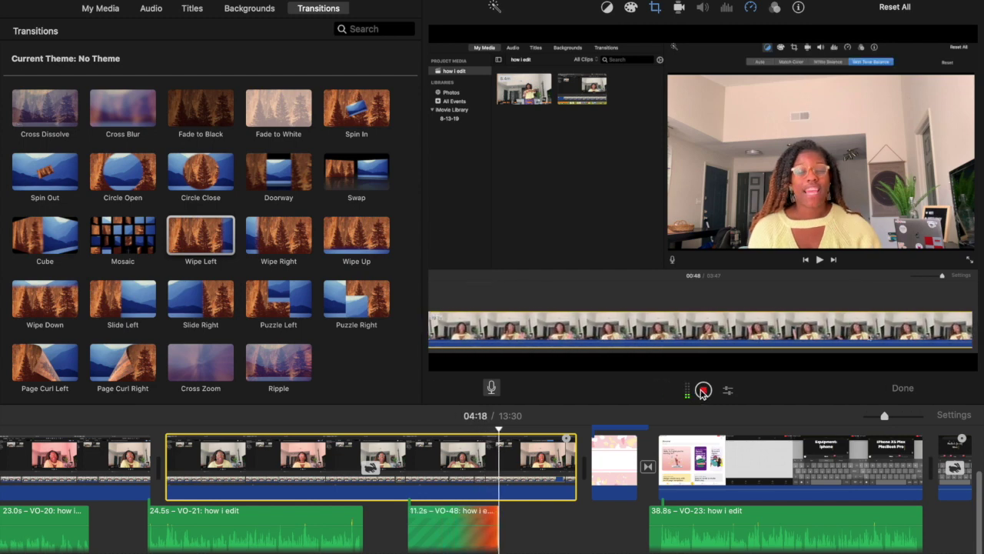
left_click(704, 391)
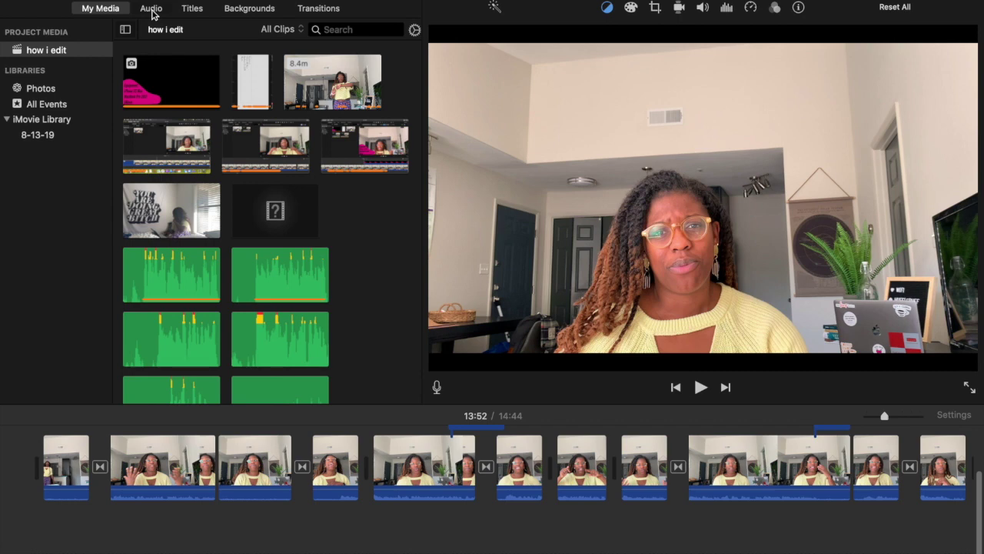
- Browse the music library and audition the tracks "fast ones.", "lovesick." and "Swerve."
left_click(151, 9)
left_click(65, 49)
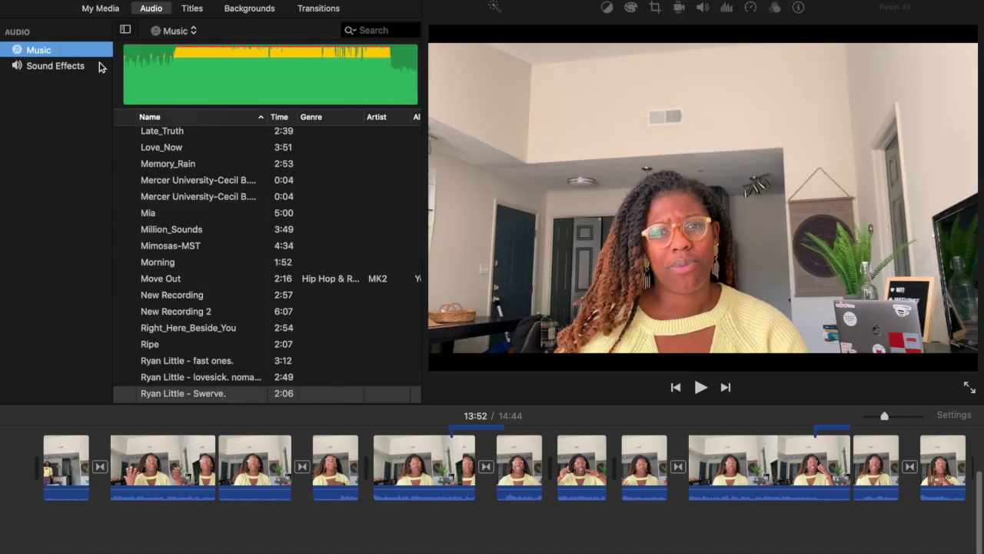
scroll(228, 259, "down", 3)
left_click(125, 312)
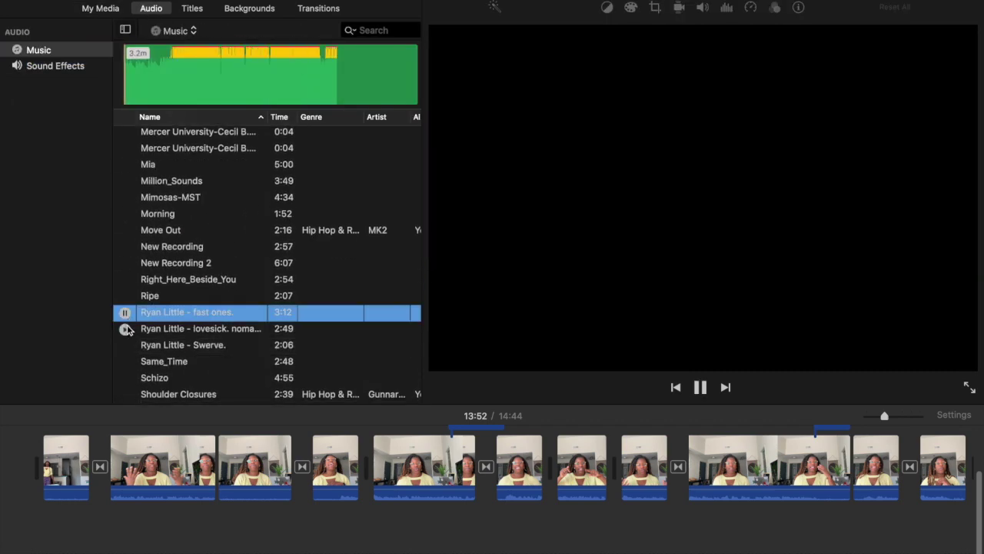
left_click(125, 328)
left_click(125, 346)
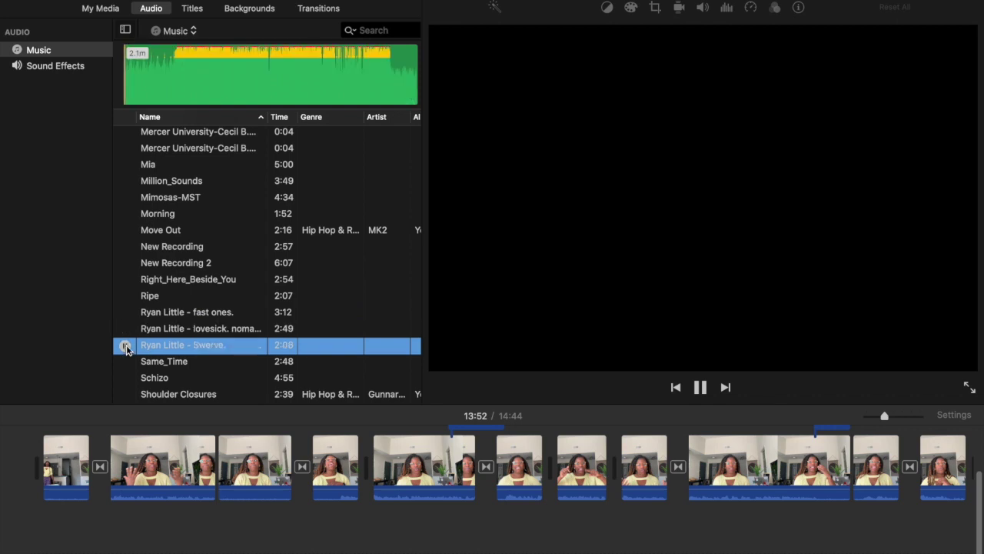
- Lower the system volume and audition "Swerve.", "lovesick." and "fast ones." again
key("XF86AudioLowerVolume")
scroll(126, 346, "up", 1)
key("space")
key("XF86AudioLowerVolume")
left_click(125, 362)
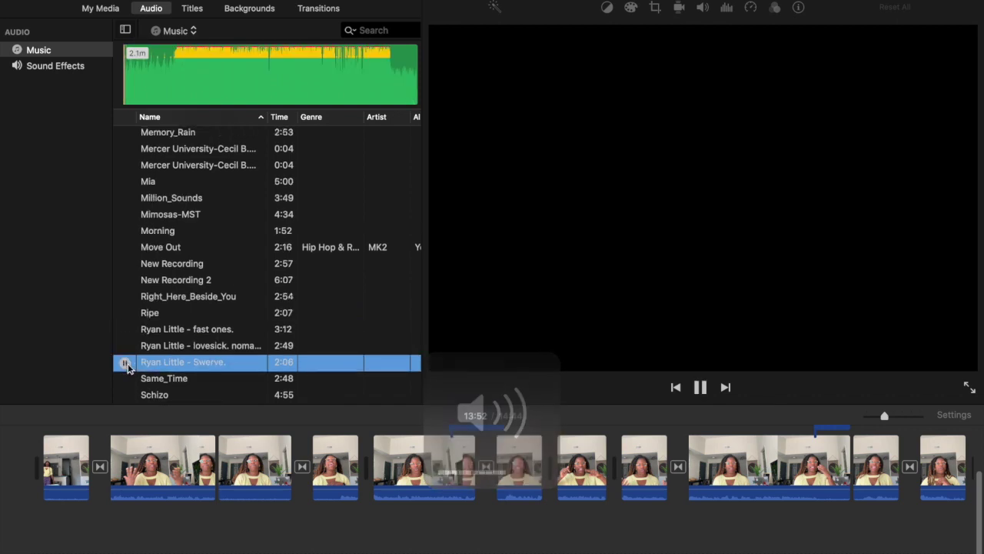
left_click(126, 347)
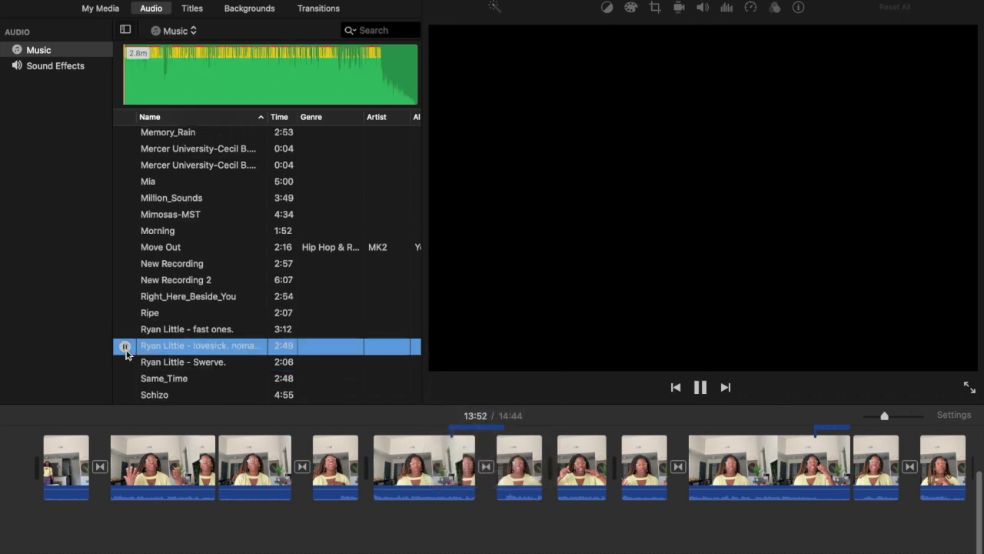
left_click(125, 329)
- Audition the tracks Shoulder Closures, Silent_Observer, Sixteen_Twenty_Five and Sleeplessness further down the music library
scroll(126, 331, "down", 5)
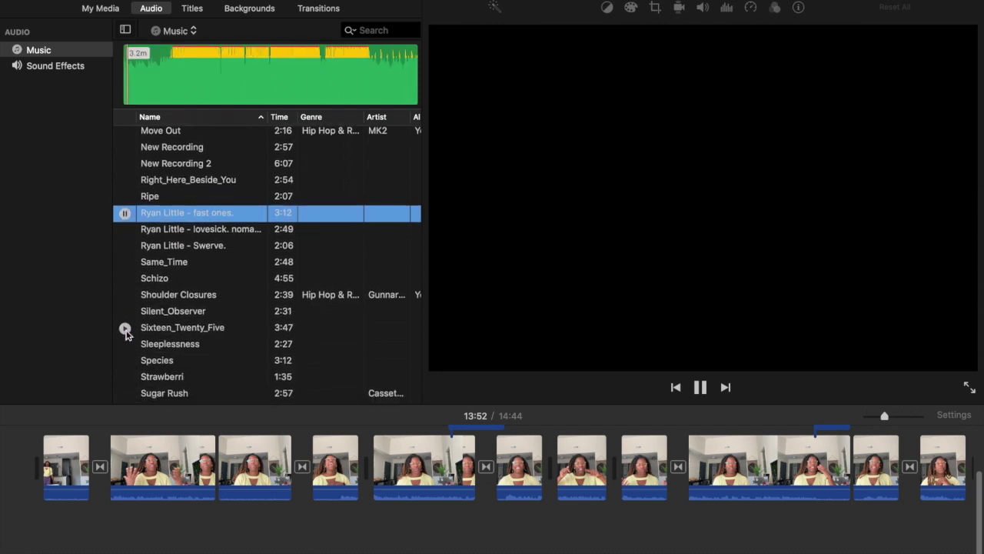
left_click(125, 297)
left_click(125, 312)
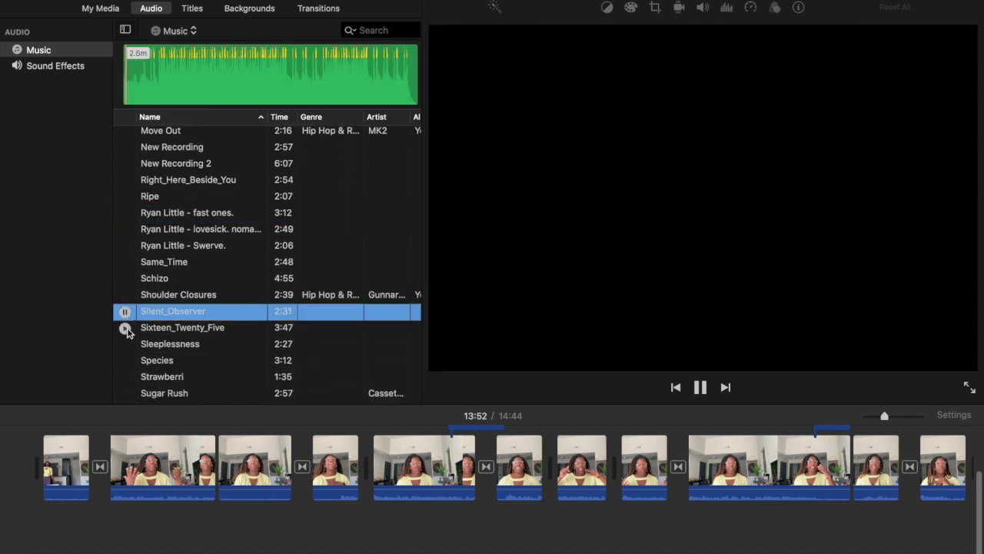
left_click(125, 327)
left_click(124, 345)
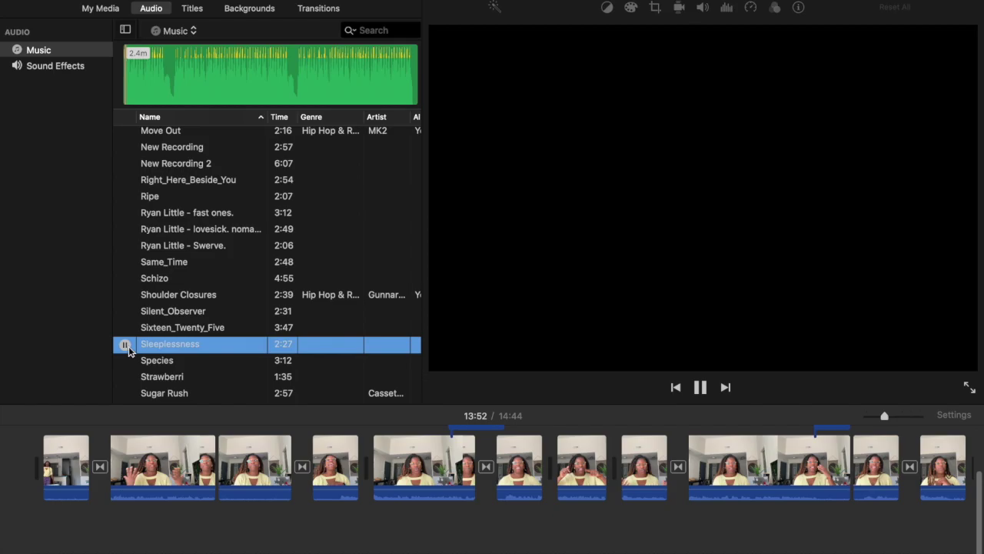
- Switch to the Thematic website, sign in as a creator with Google, and browse the home page to Top Projects
left_click(850, 47)
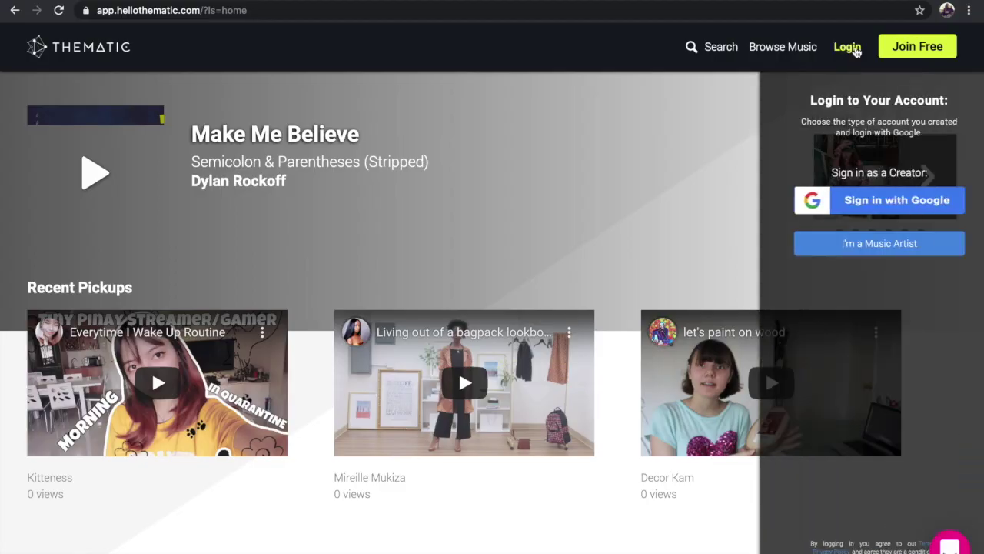
left_click(853, 199)
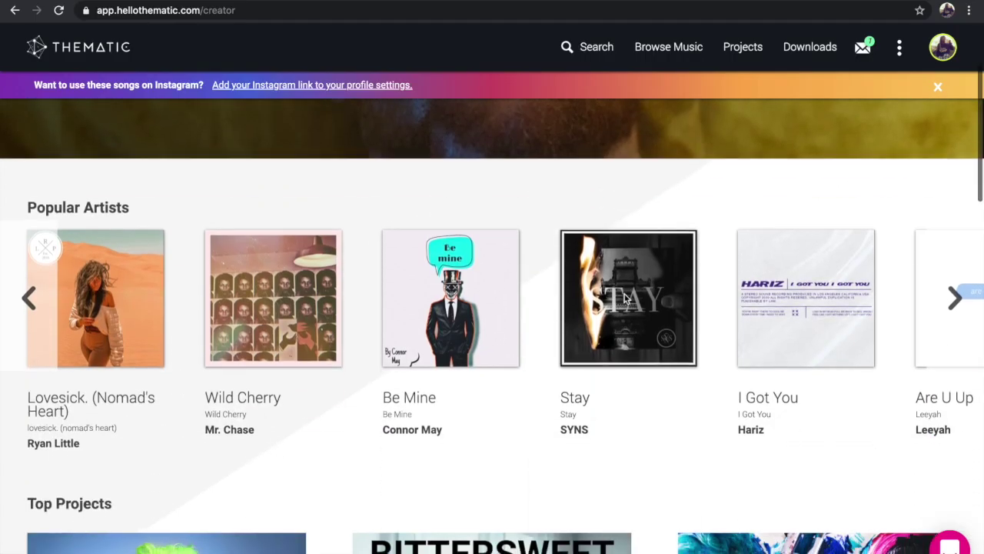
scroll(626, 298, "down", 3)
scroll(626, 299, "down", 2)
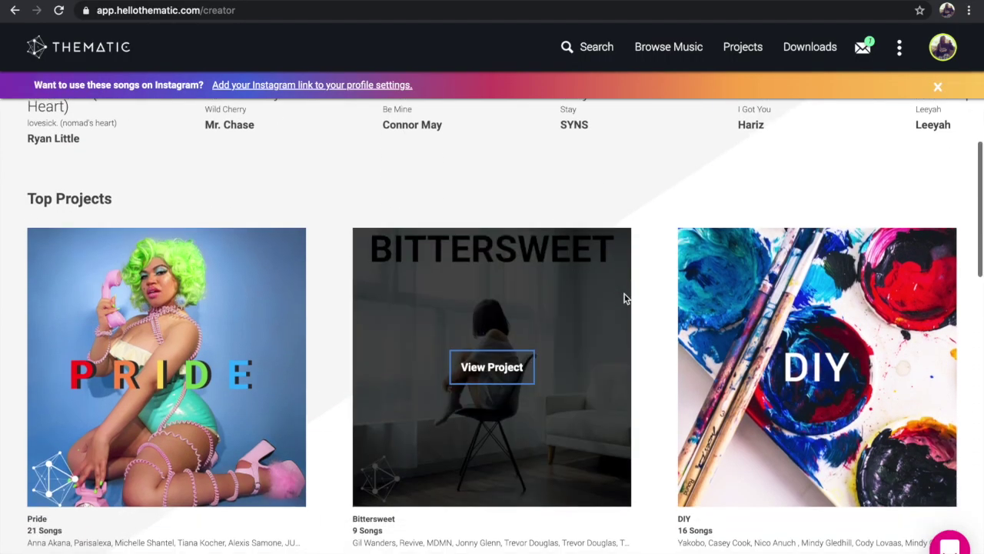
- Browse down the Thematic home page to New Music and audition "100 to 1", "Sad nights", "Home" and "Hour" at a raised volume
scroll(624, 297, "down", 4)
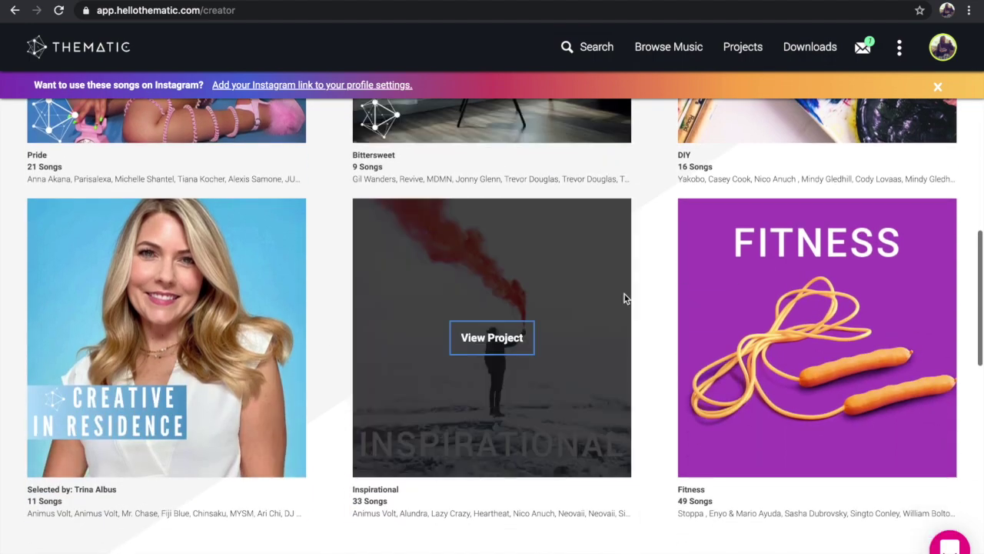
scroll(625, 298, "down", 2)
scroll(624, 299, "down", 2)
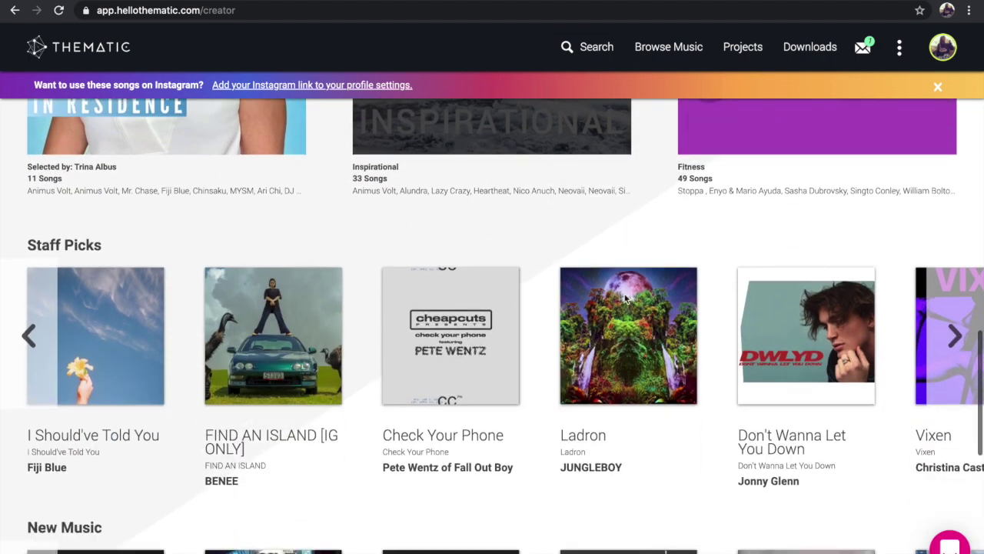
scroll(625, 298, "down", 5)
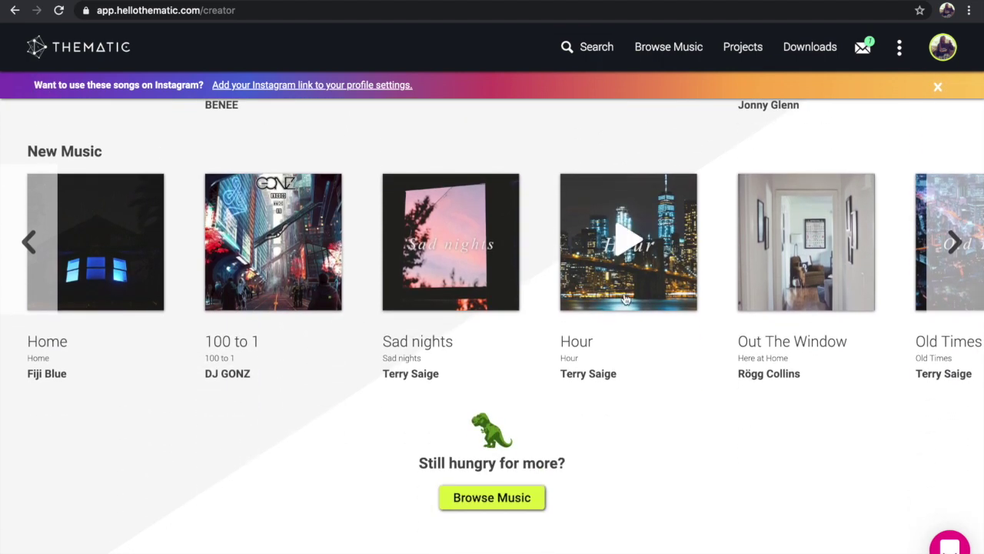
left_click(269, 254)
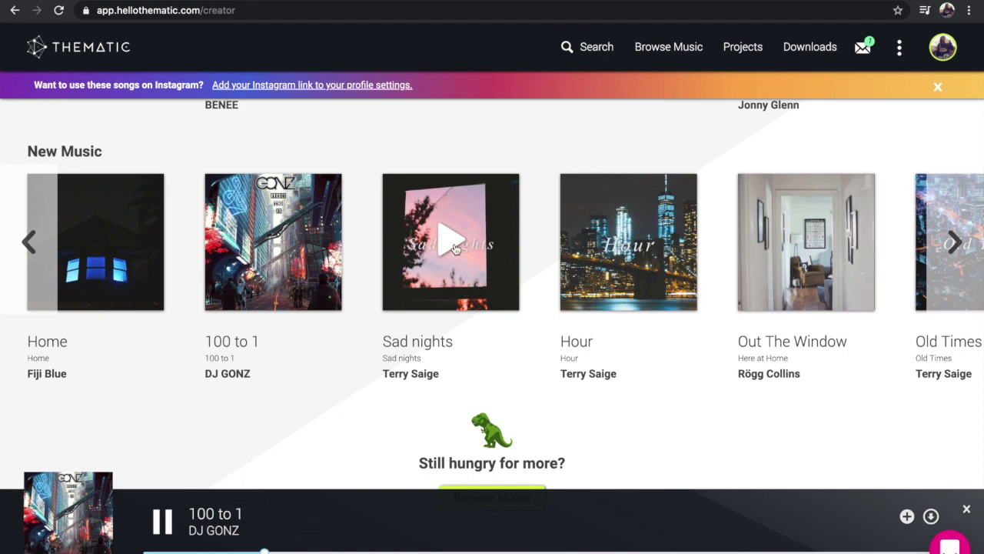
left_click(455, 248)
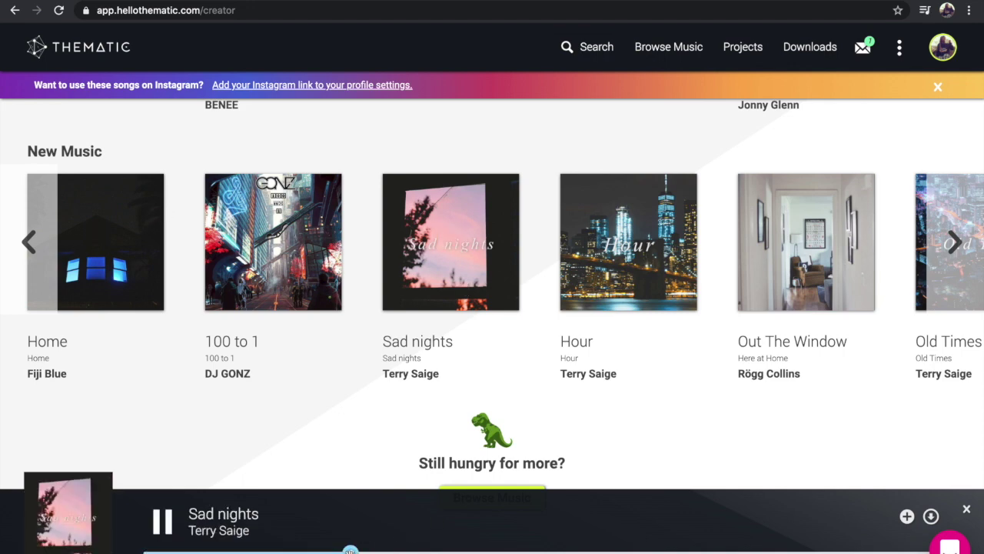
left_click(91, 244)
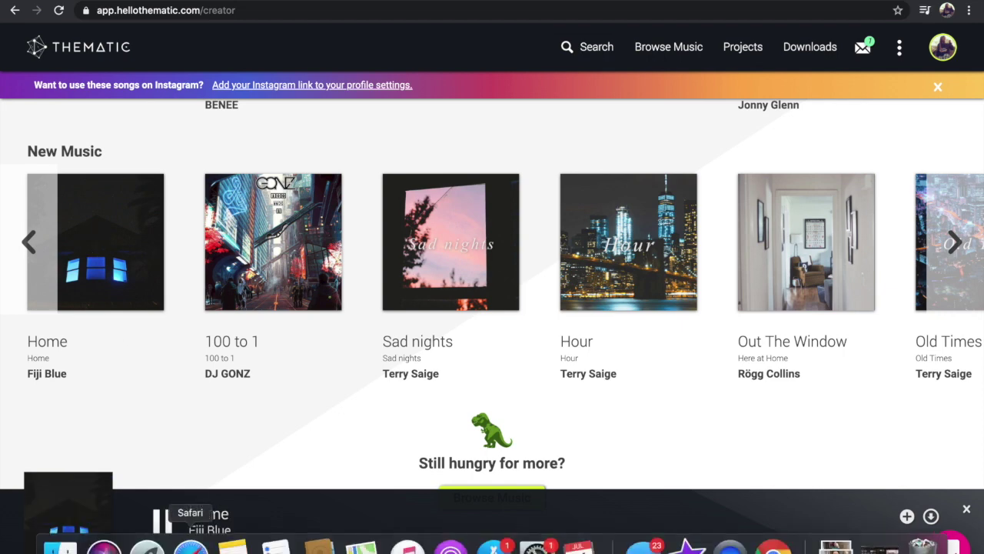
left_click(619, 249)
key("XF86AudioRaiseVolume")
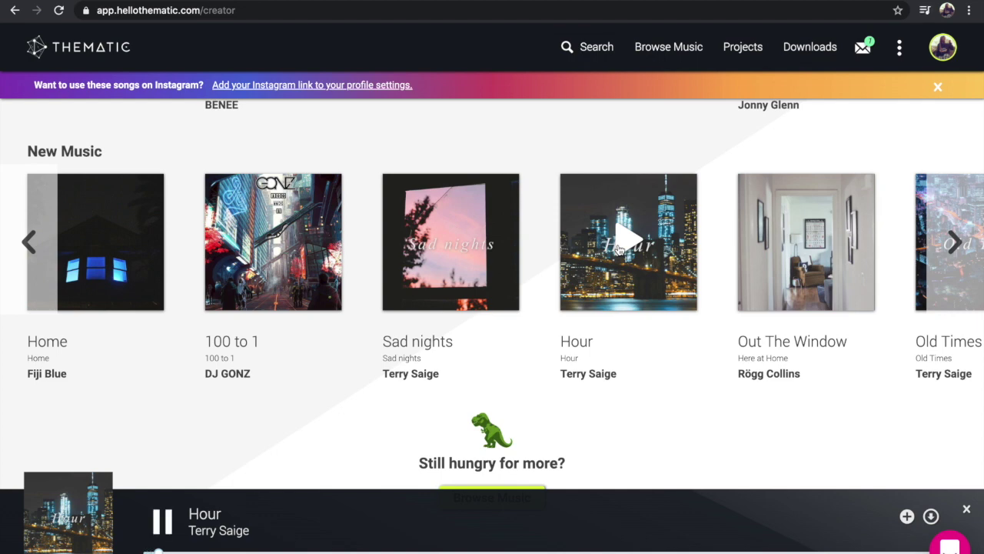
- Audition "Out The Window", "Old Times" and "Waves" further along the New Music row
left_click(809, 243)
scroll(686, 291, "right", 1)
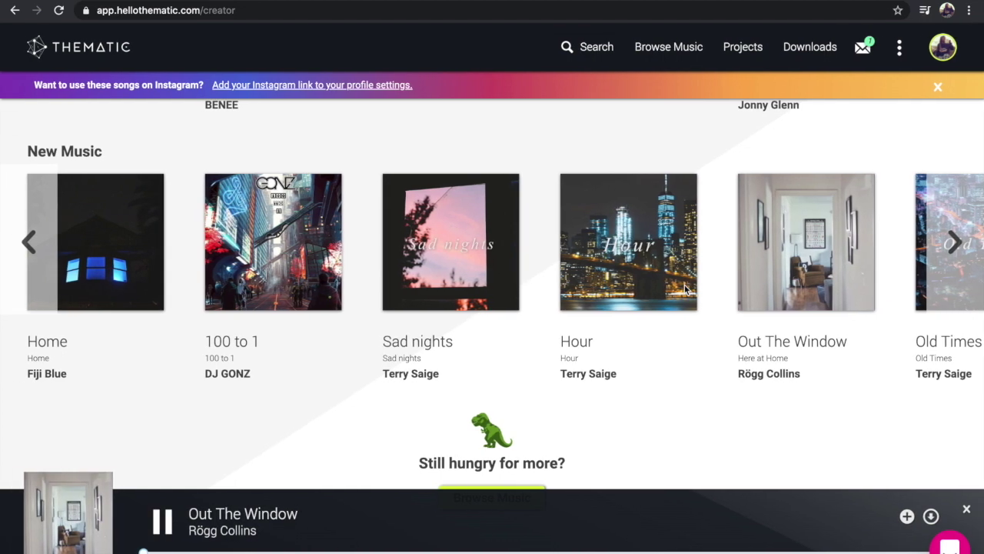
left_click(956, 295)
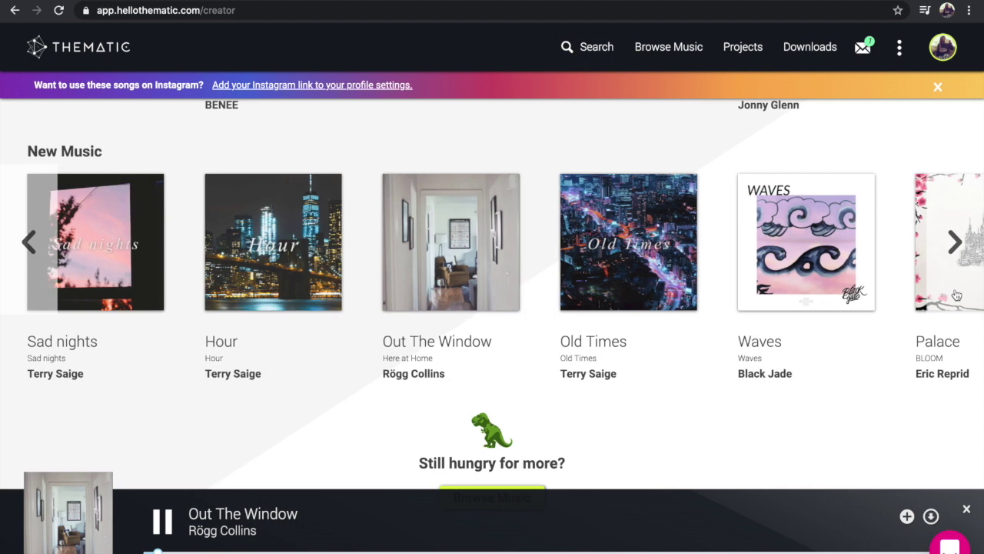
left_click(627, 255)
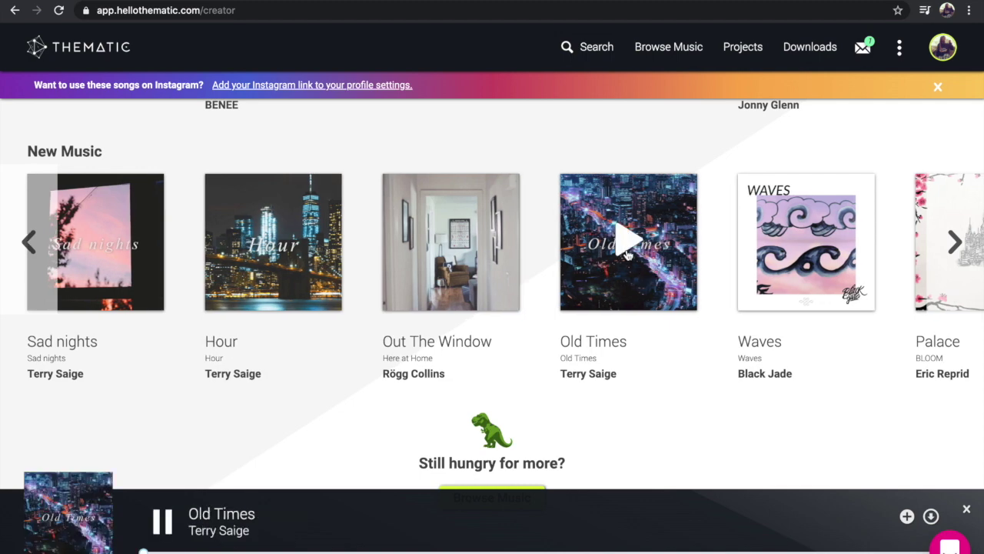
left_click(811, 246)
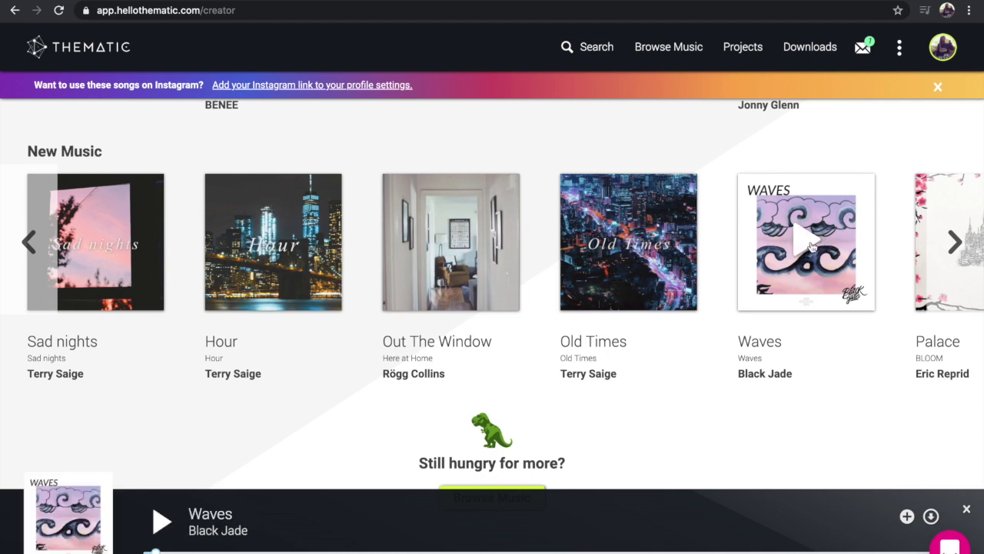
- Audition the track "Palace" further along the New Music row and download it
left_click(955, 275)
left_click(972, 274)
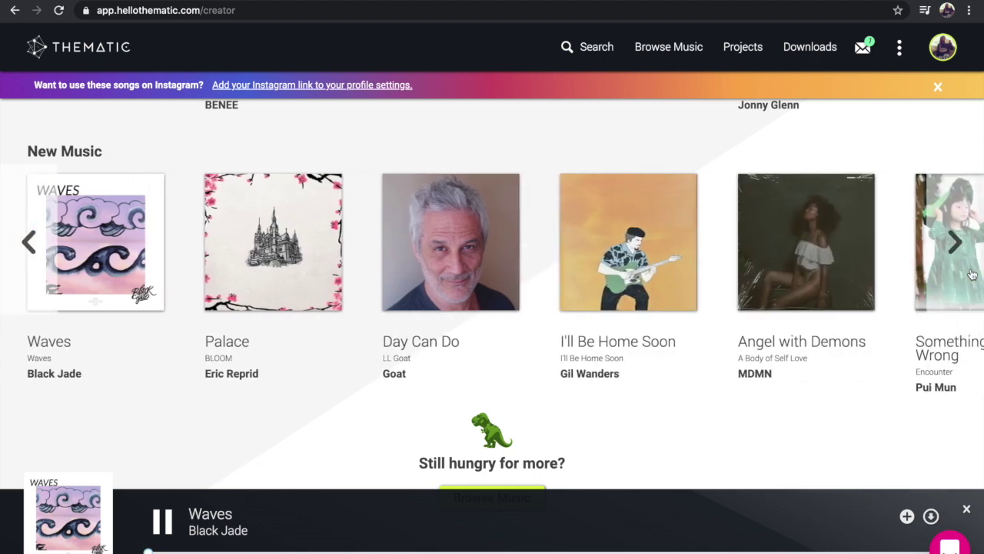
left_click(275, 252)
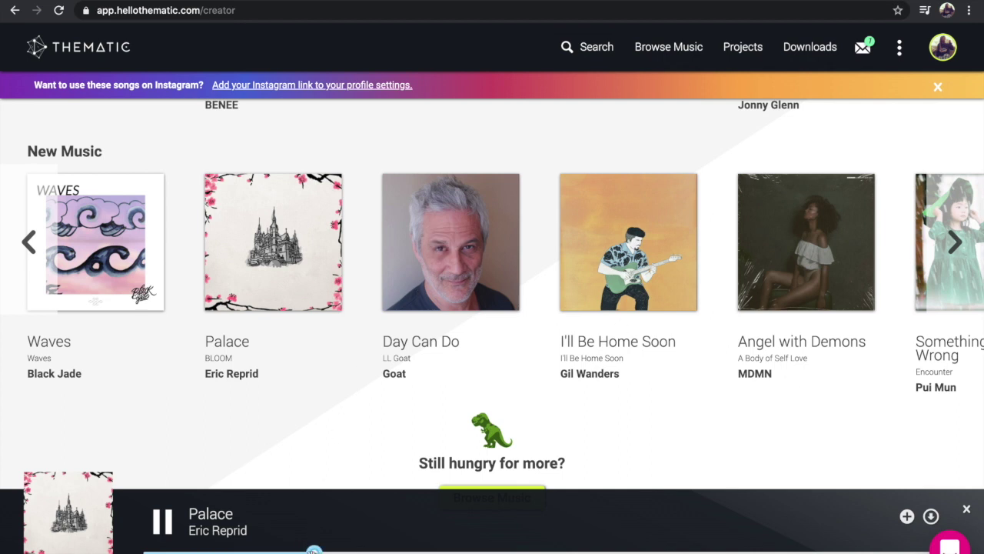
left_click(931, 516)
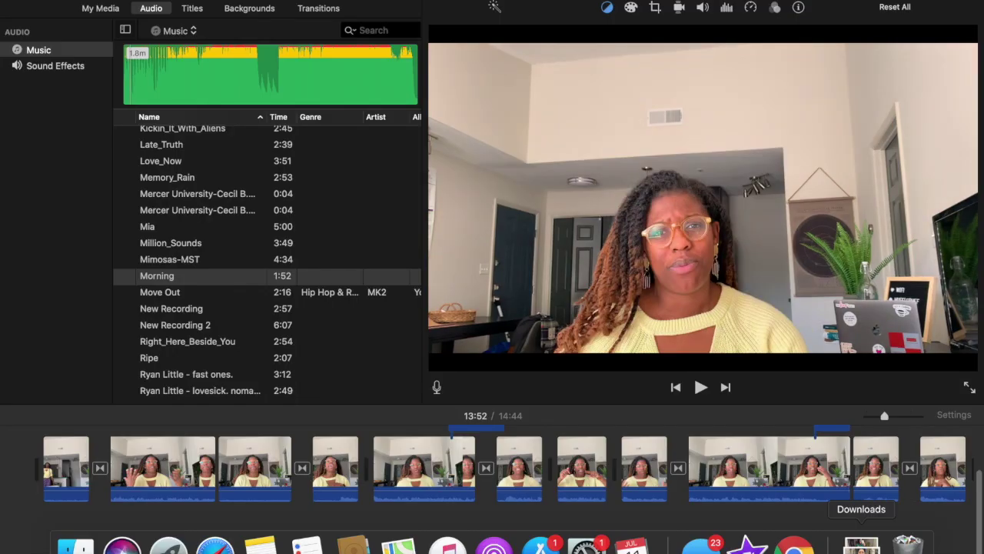
- In iMovie, add Goosebumps.wav from the Downloads folder beneath the first clip at the start of the timeline
left_click(862, 545)
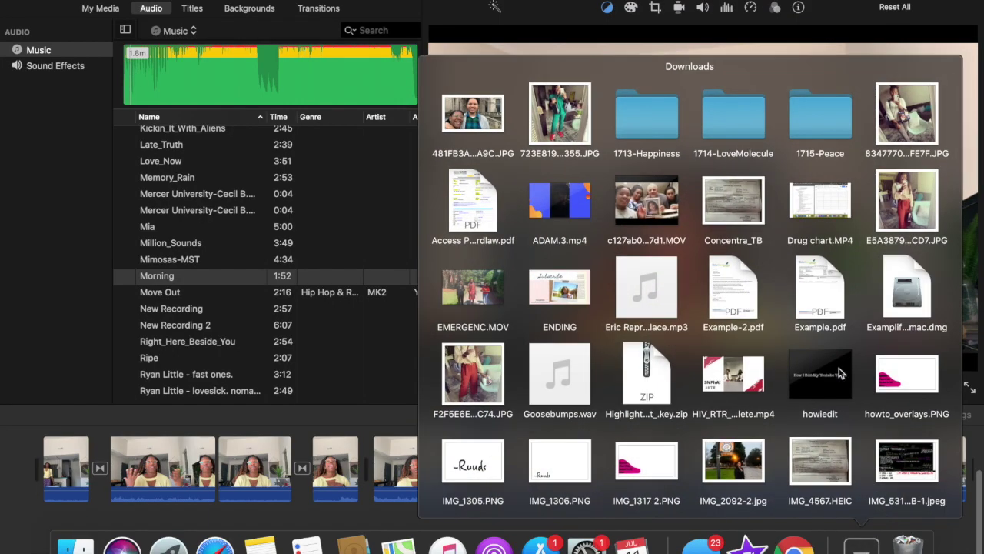
scroll(839, 368, "down", 2)
left_click_drag(560, 346, 41, 525)
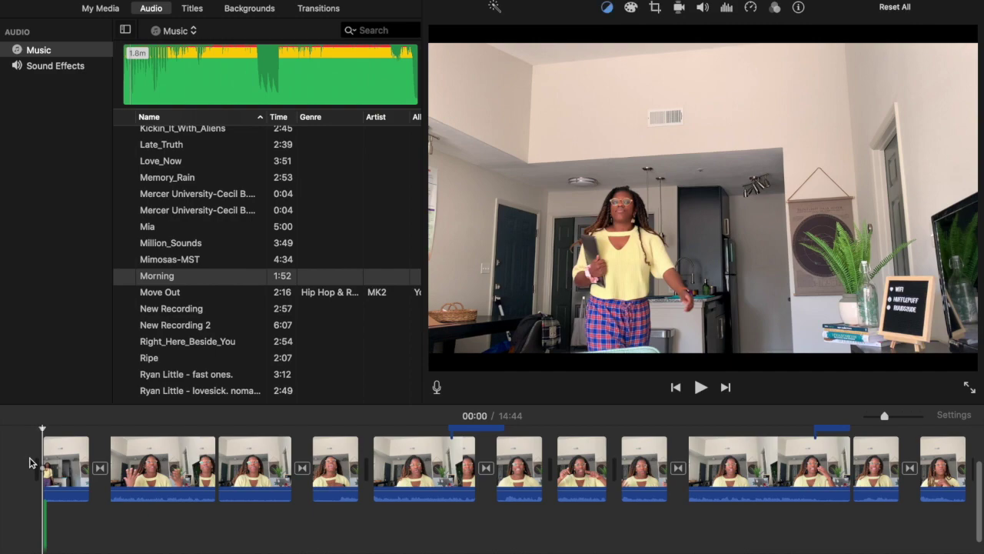
- Play the opening of the project briefly and extend the end of the first clip to about 6.6 s
left_click(702, 392)
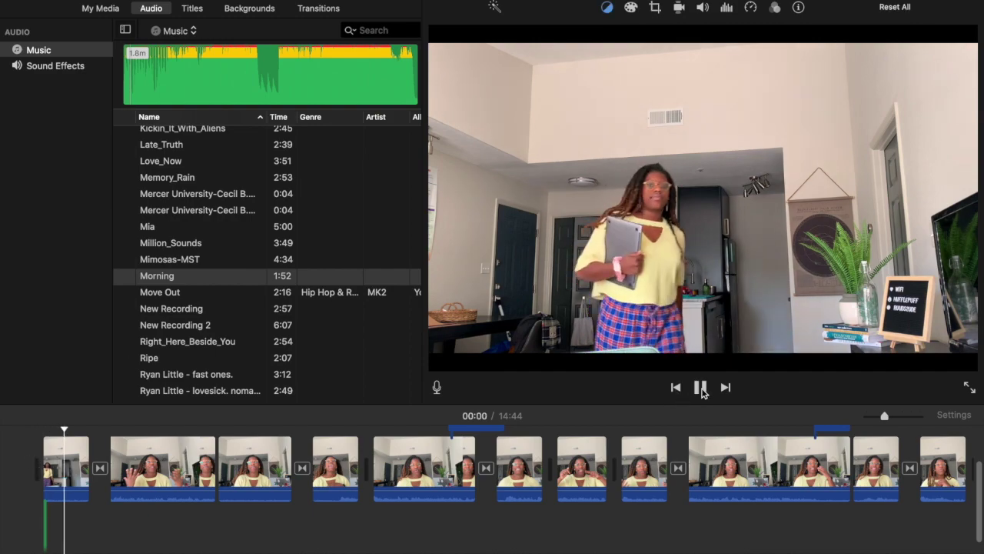
left_click(700, 388)
left_click_drag(88, 462, 126, 454)
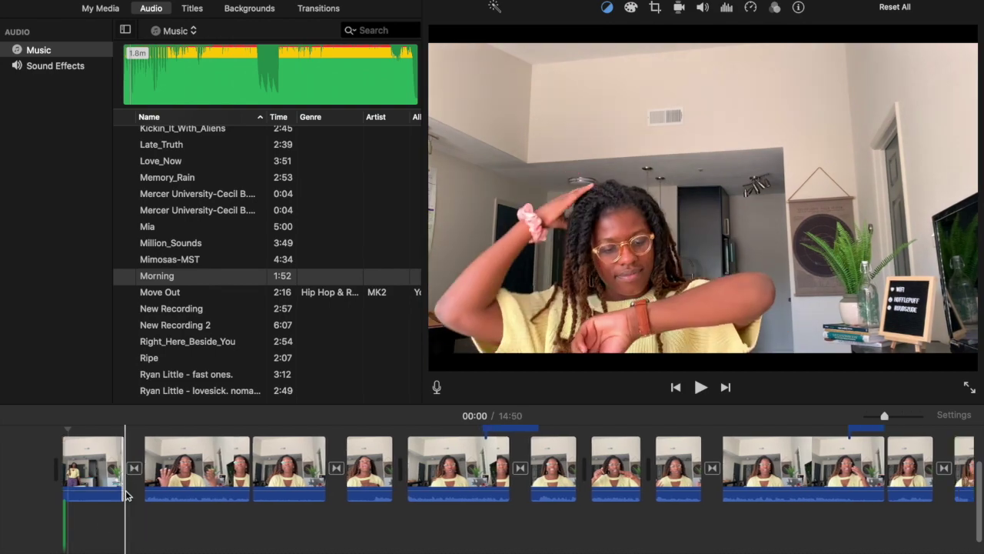
- Play the opening with the Goosebumps music, split the track at about 5.9 s and delete the remainder
scroll(126, 495, "down", 3)
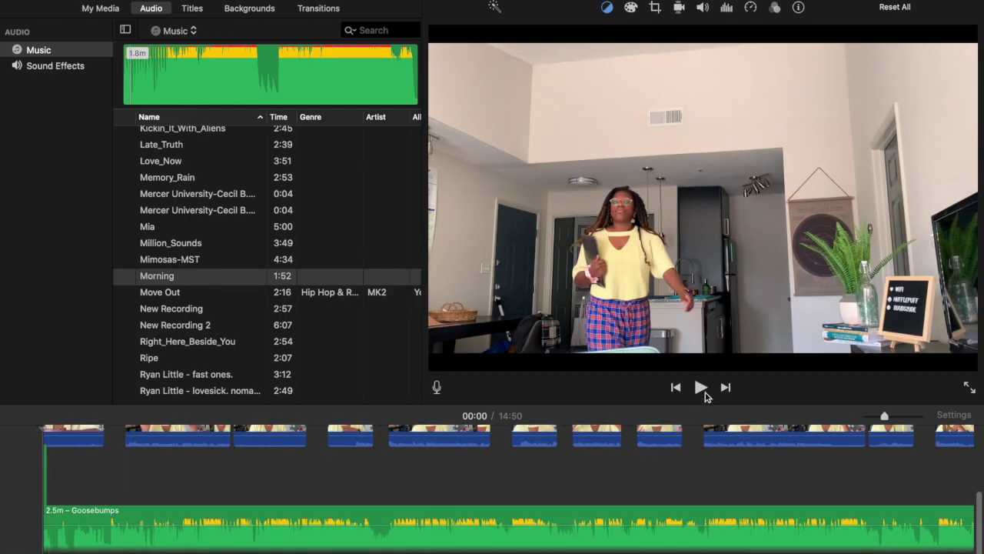
left_click(703, 392)
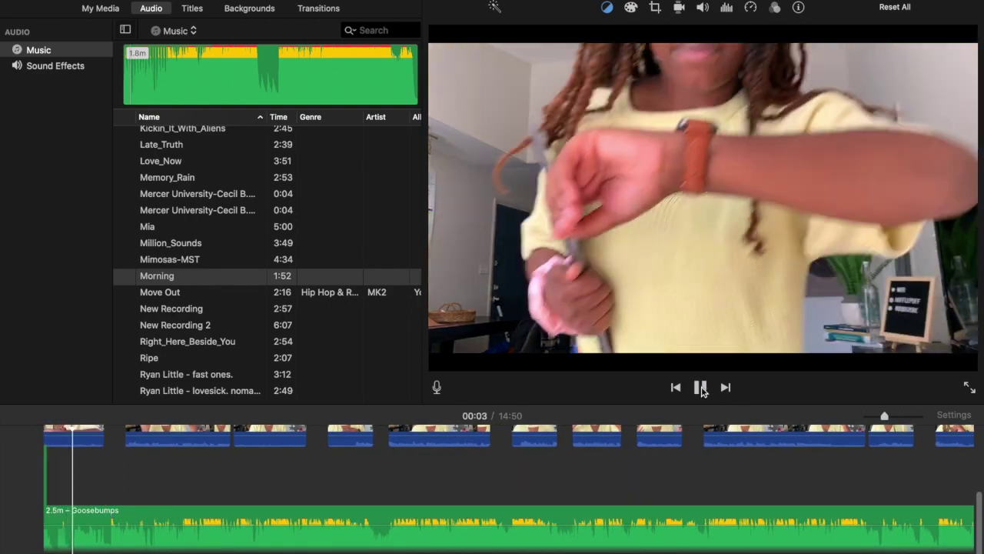
left_click(703, 391)
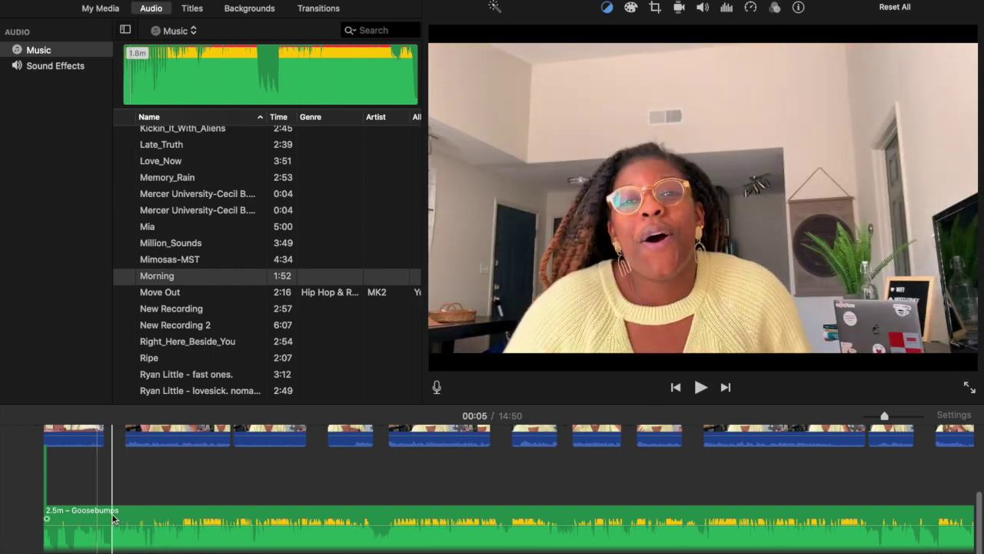
right_click(100, 519)
left_click(123, 449)
left_click(114, 516)
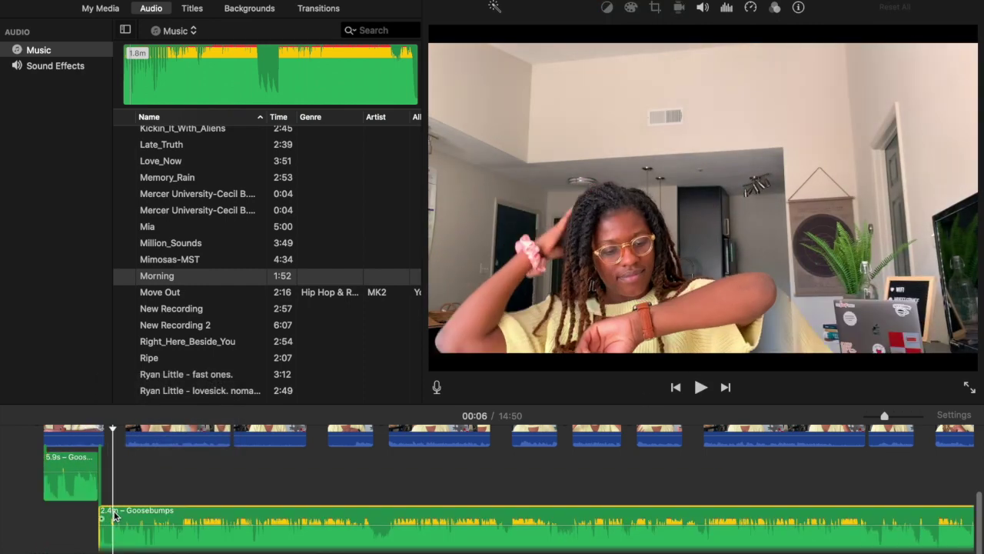
key("Delete")
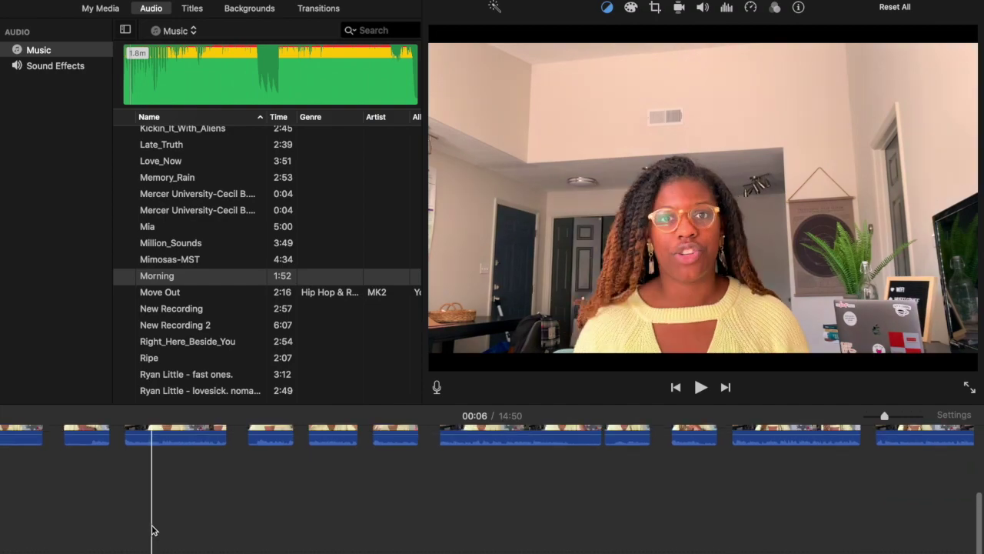
- Replay the opening, trim the end of the first clip slightly and open the volume adjustment
left_click(701, 387)
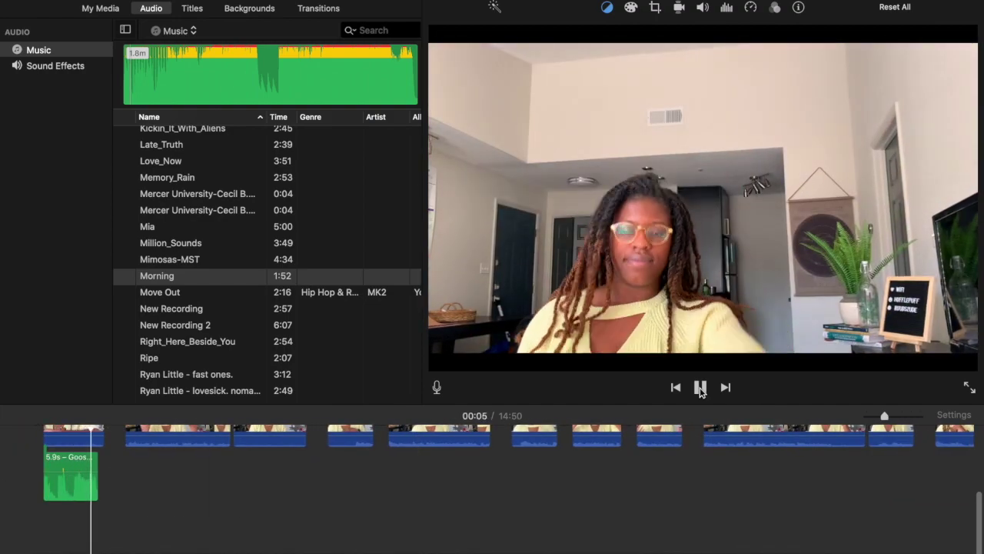
scroll(345, 514, "up", 3)
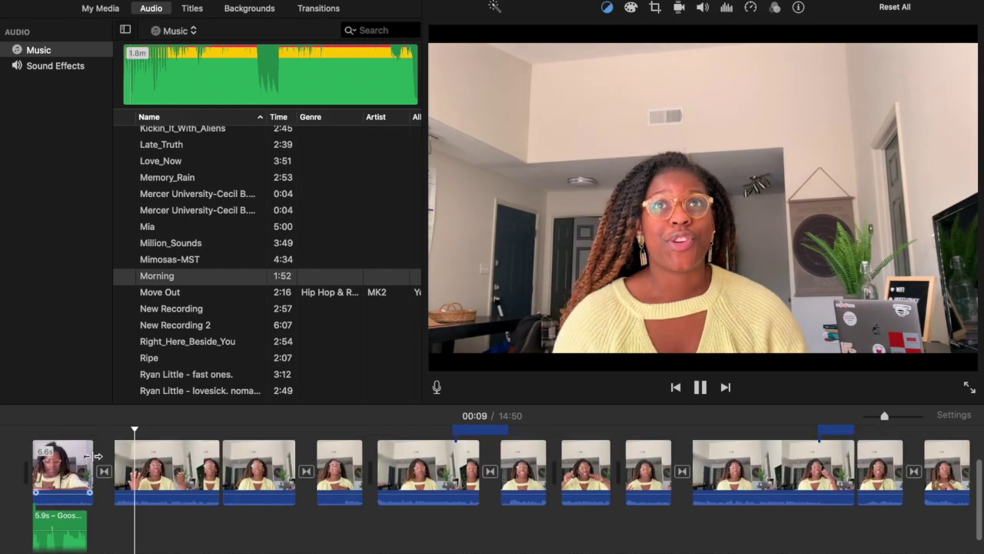
left_click(84, 459)
left_click_drag(90, 458, 85, 458)
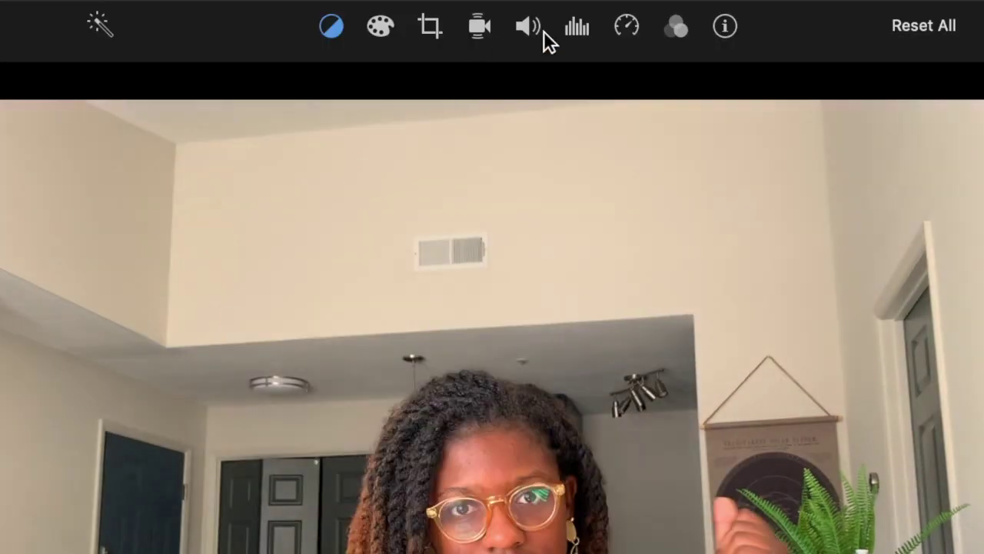
left_click(539, 29)
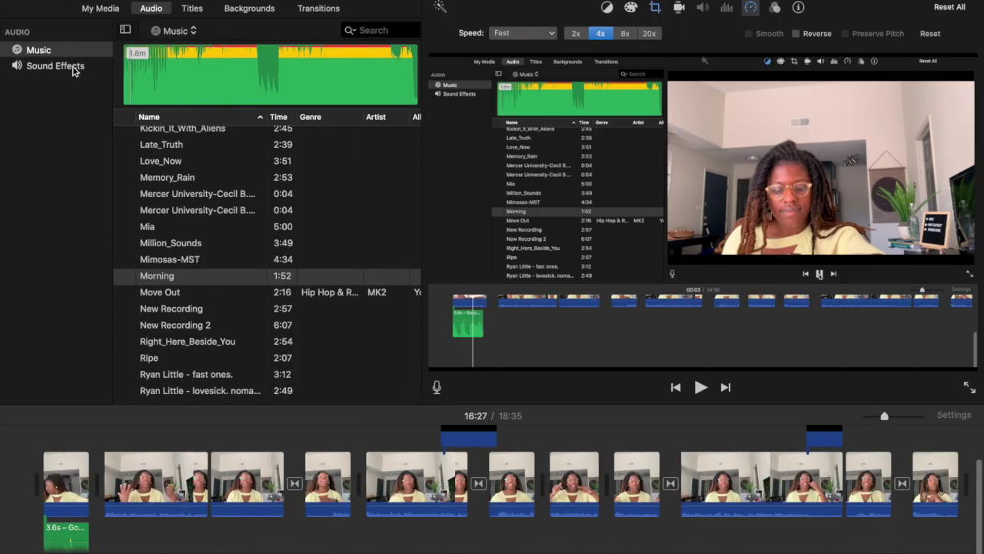
- Place the Bottle Cork sound effect beneath the start of the pink equipment overlay at about 01:13 and play back that spot
left_click(74, 69)
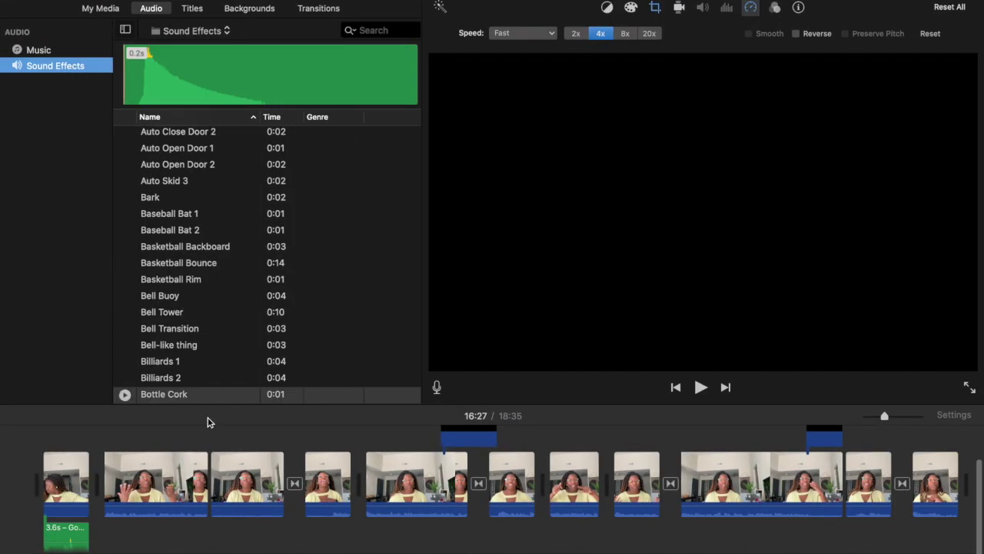
scroll(268, 470, "right", 5)
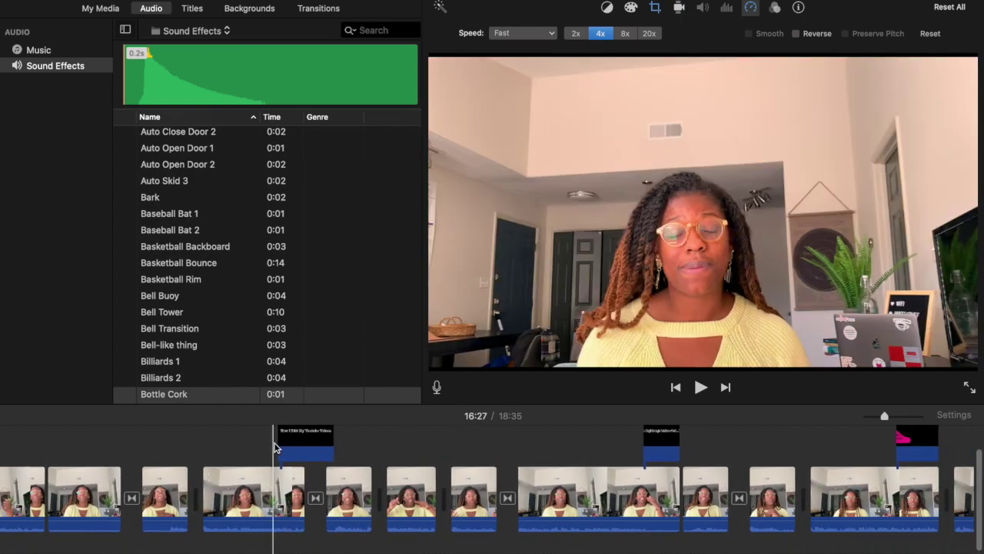
scroll(654, 450, "right", 10)
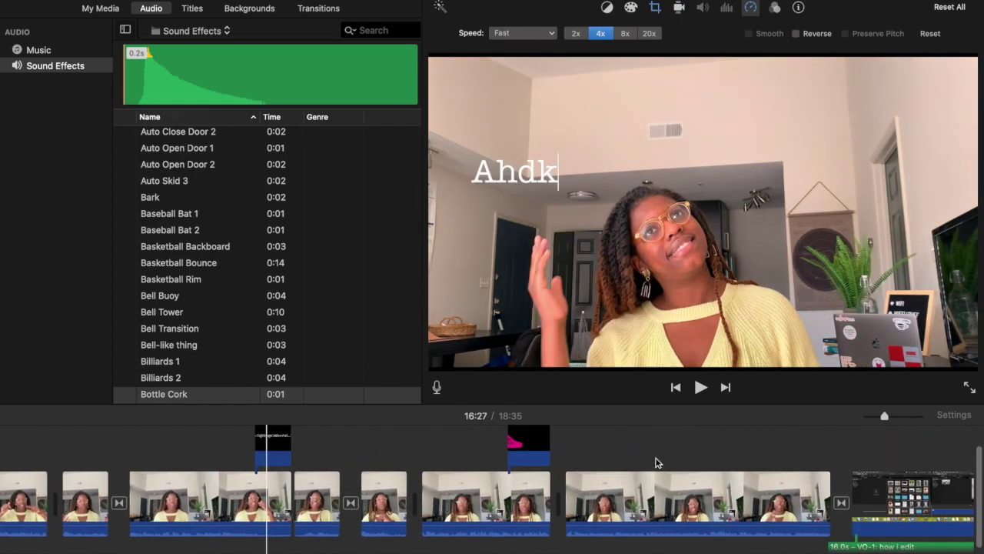
left_click(505, 456)
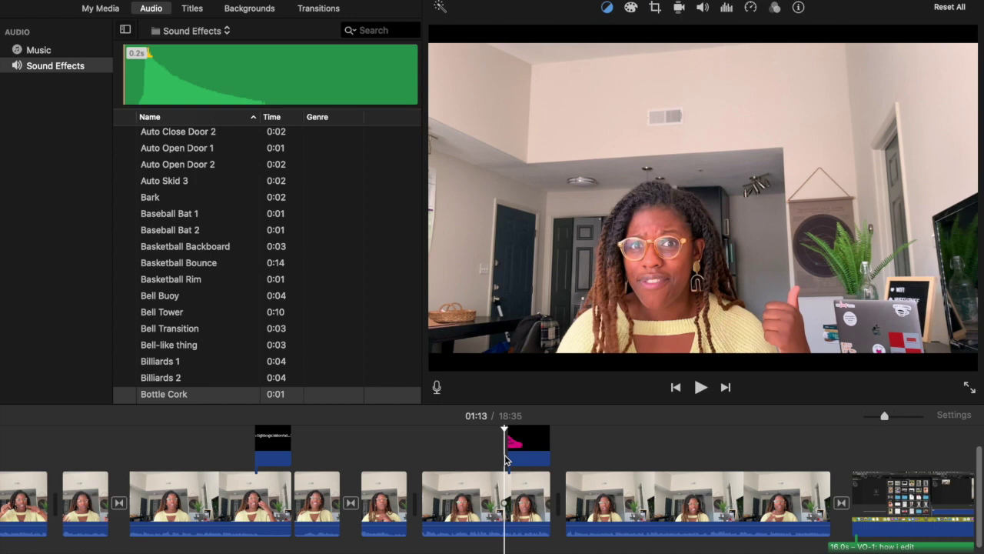
scroll(208, 204, "down", 5)
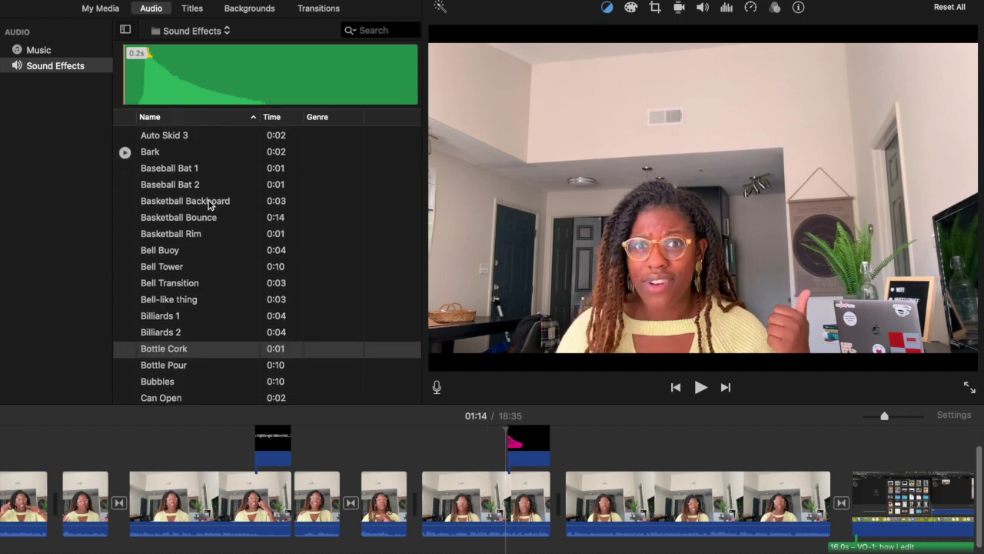
left_click(177, 87)
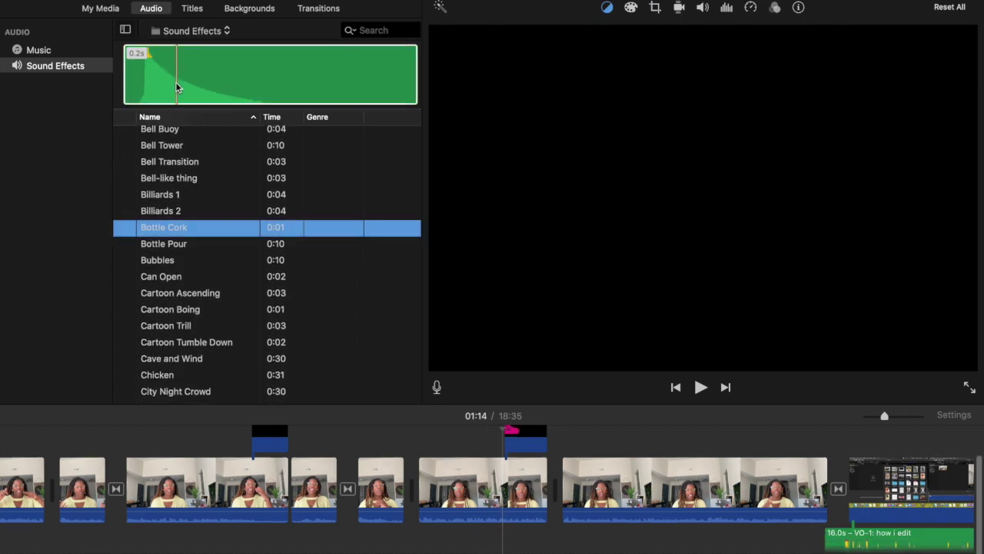
left_click_drag(491, 511, 501, 551)
left_click(485, 456)
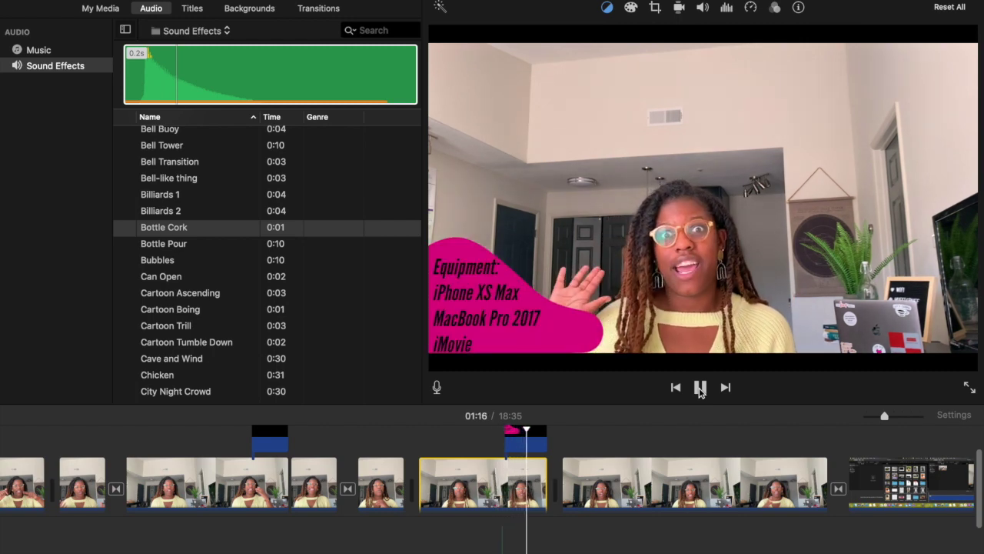
left_click(500, 448)
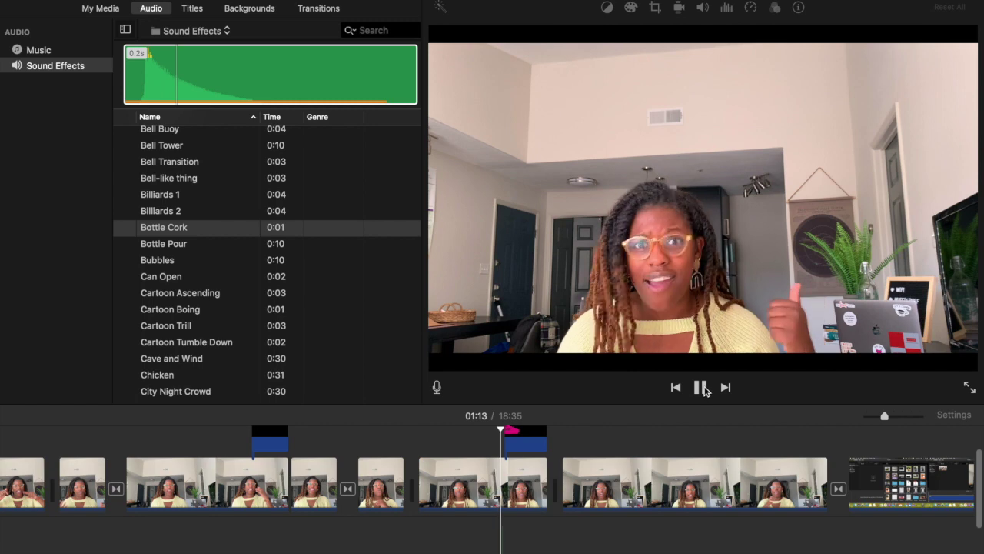
- Stop playback at about 01:14 and examine the timeline tracks around the pink equipment overlay
left_click(702, 389)
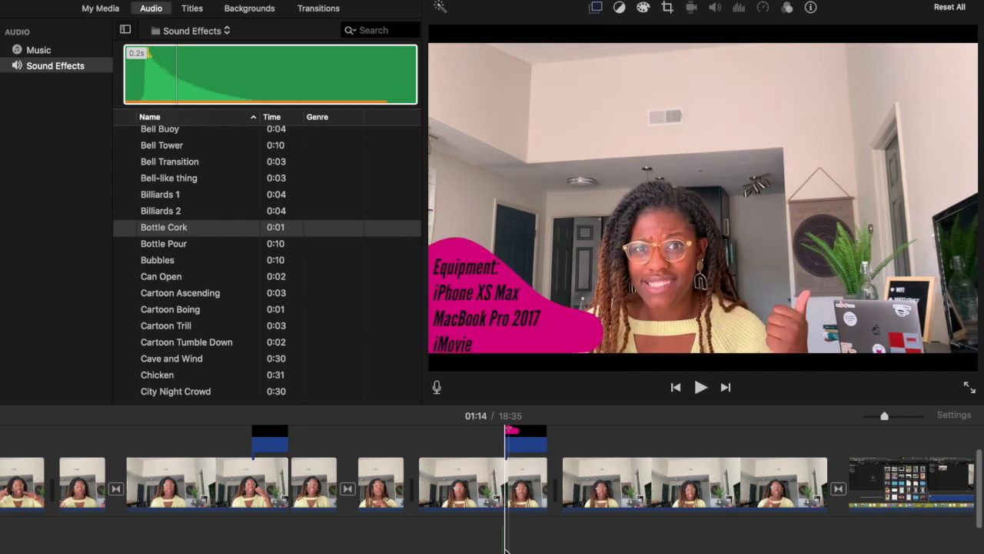
scroll(505, 549, "down", 3)
scroll(504, 531, "up", 3)
scroll(504, 531, "right", 2)
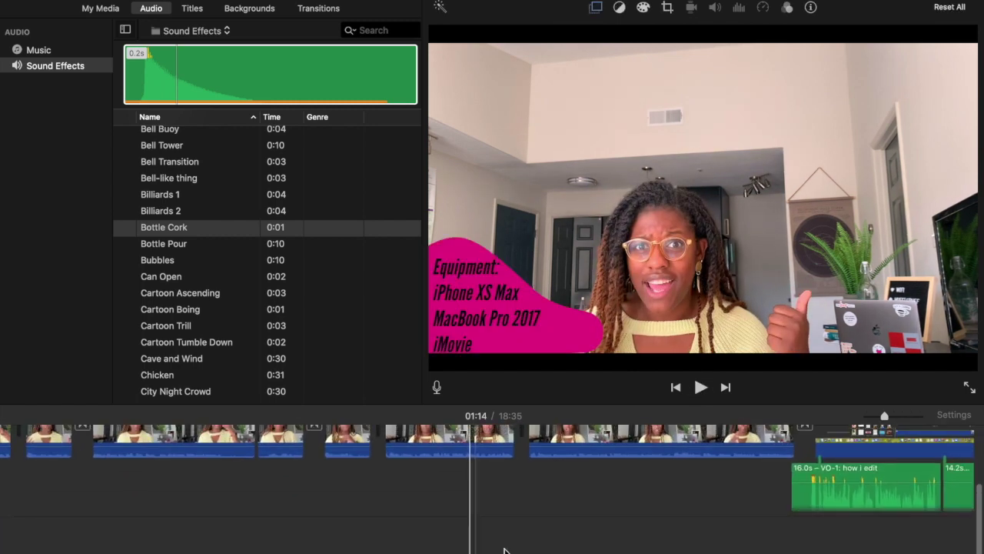
scroll(504, 550, "up", 2)
scroll(504, 549, "left", 2)
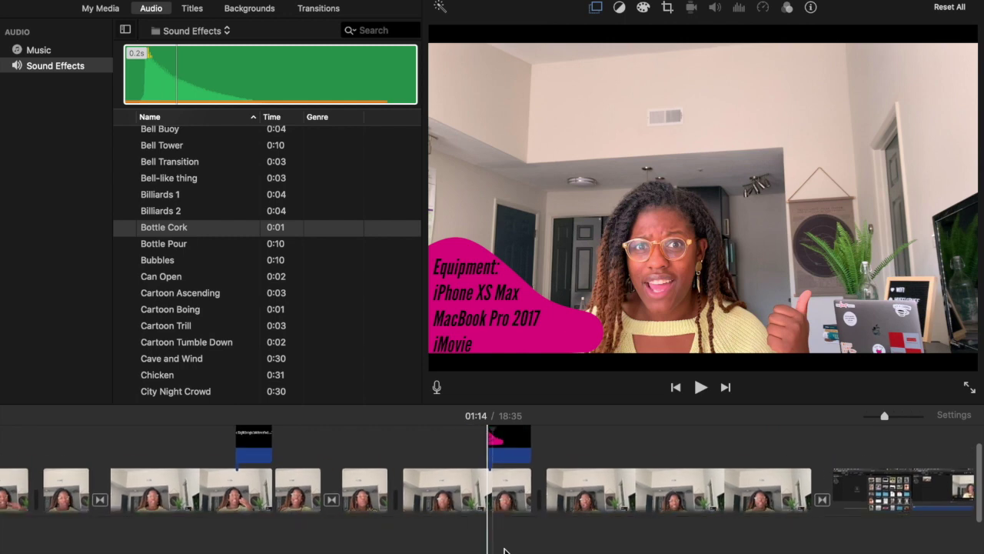
left_click(511, 444)
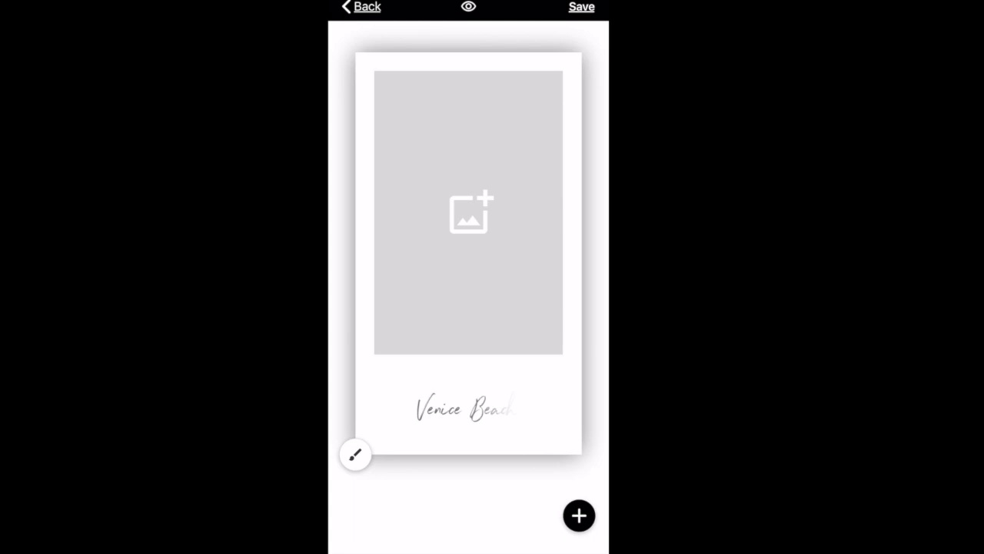
- In the Mojo template, replace the caption with "Follow me on IG!" and fill the photo placeholder with the Instagram profile recording
left_click(468, 405)
left_click(530, 420)
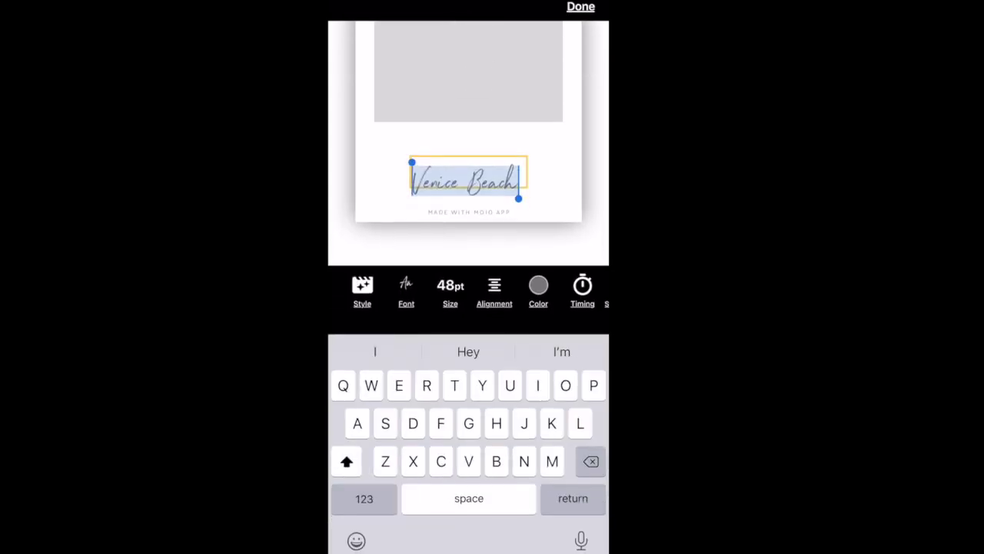
type("Follow me on")
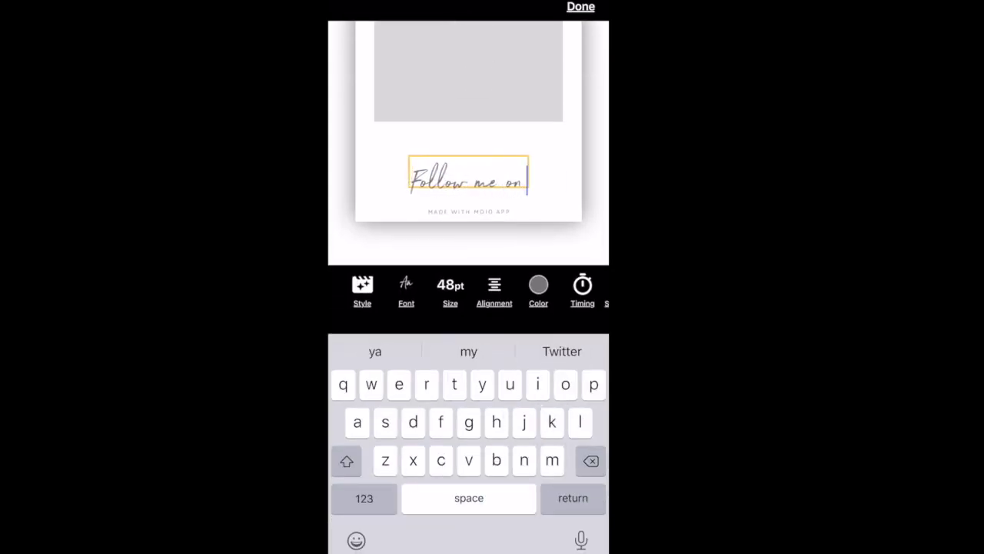
key("shift")
type("IG!")
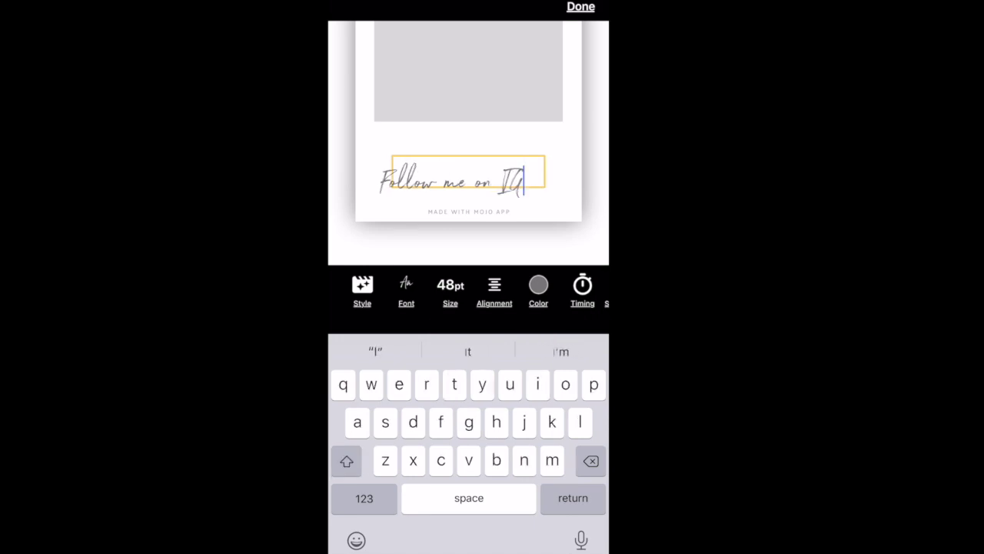
left_click(545, 180)
left_click(468, 71)
left_click(374, 142)
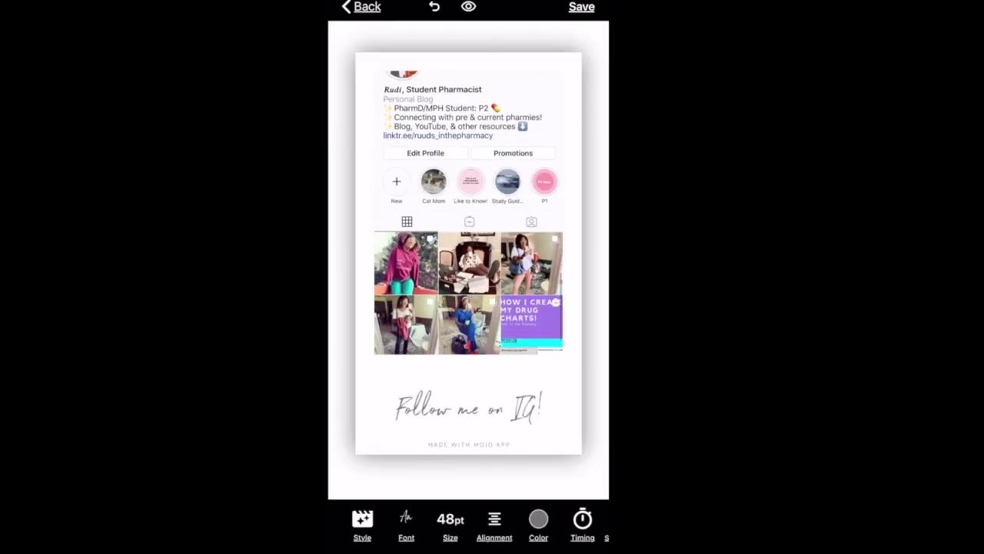
- Remove the "Made with Mojo app" line from the template and save the finished animation as a video
left_click(468, 444)
left_click(519, 433)
left_click(435, 6)
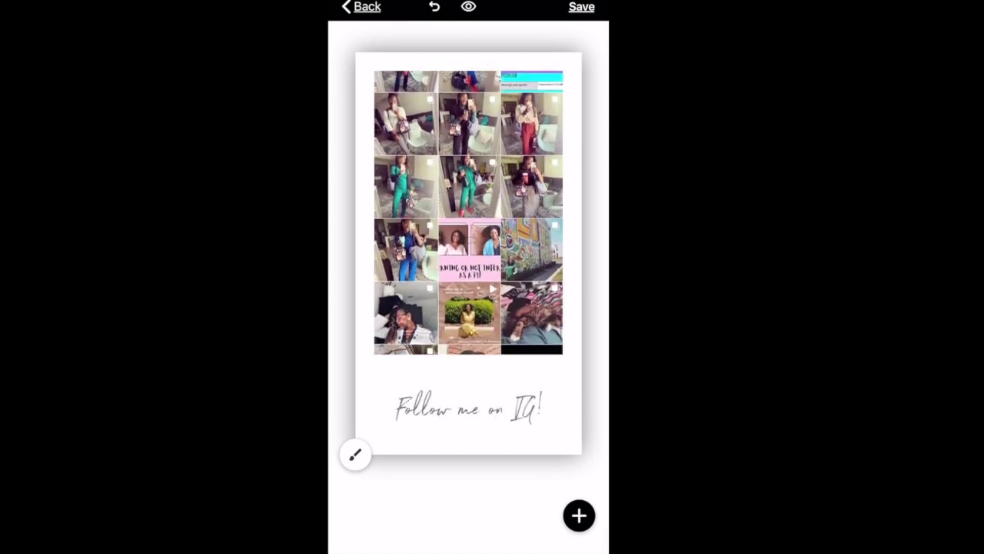
left_click(581, 6)
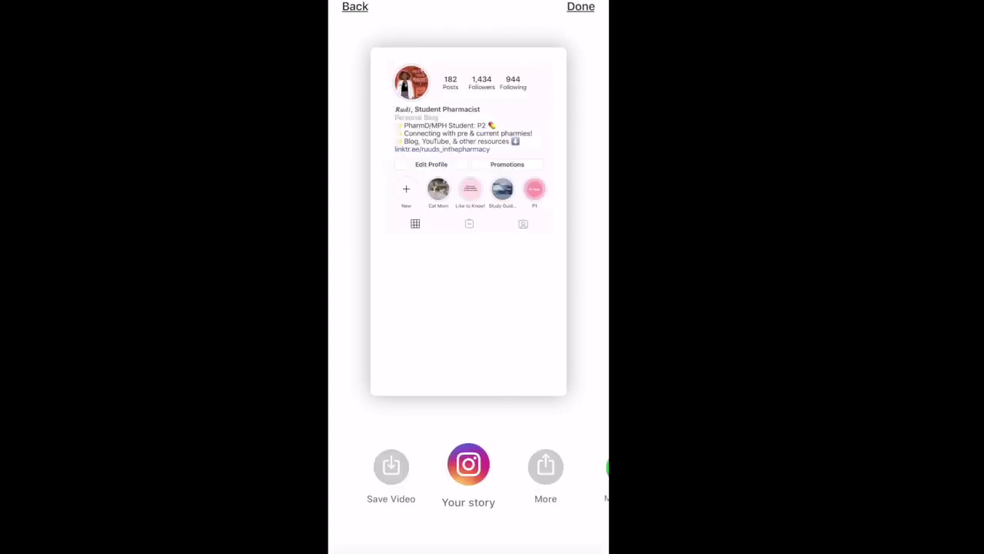
left_click(391, 450)
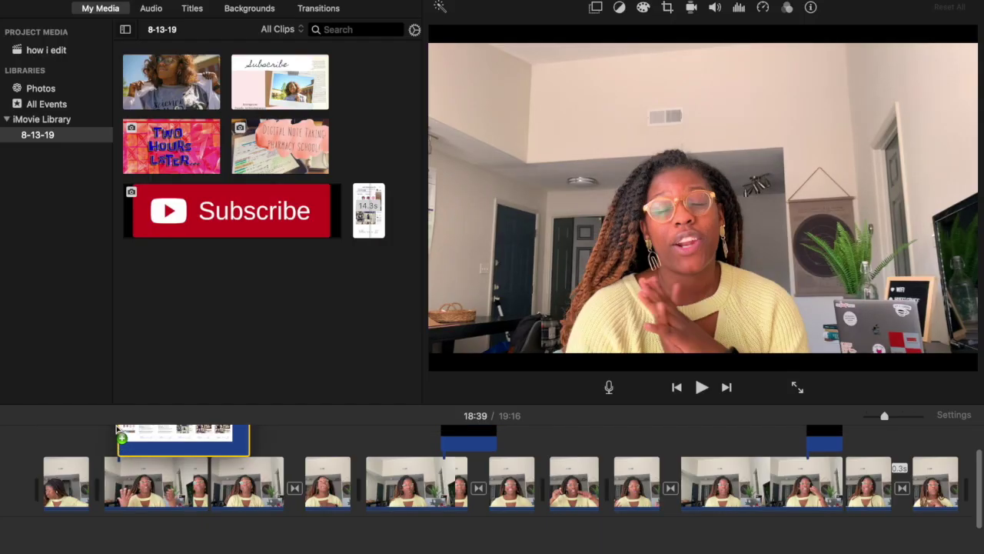
- In iMovie, place the Instagram animation above the start of the second clip and make it a Picture in Picture overlay
left_click_drag(151, 440, 111, 439)
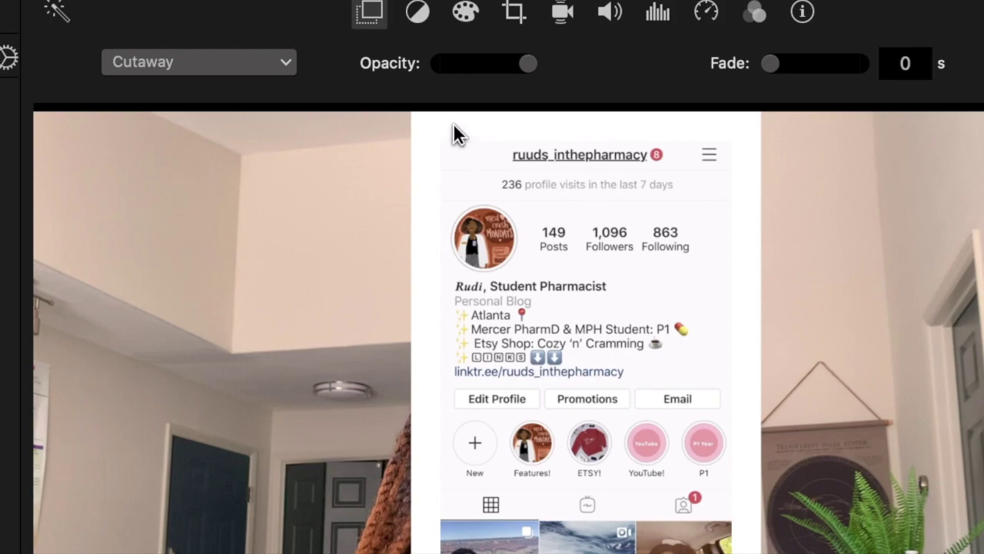
left_click(259, 60)
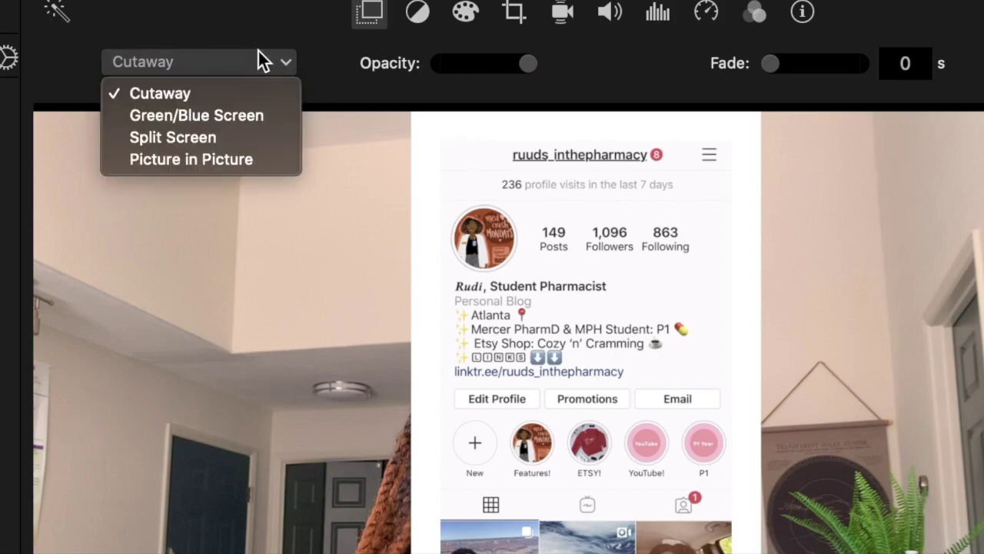
left_click(200, 160)
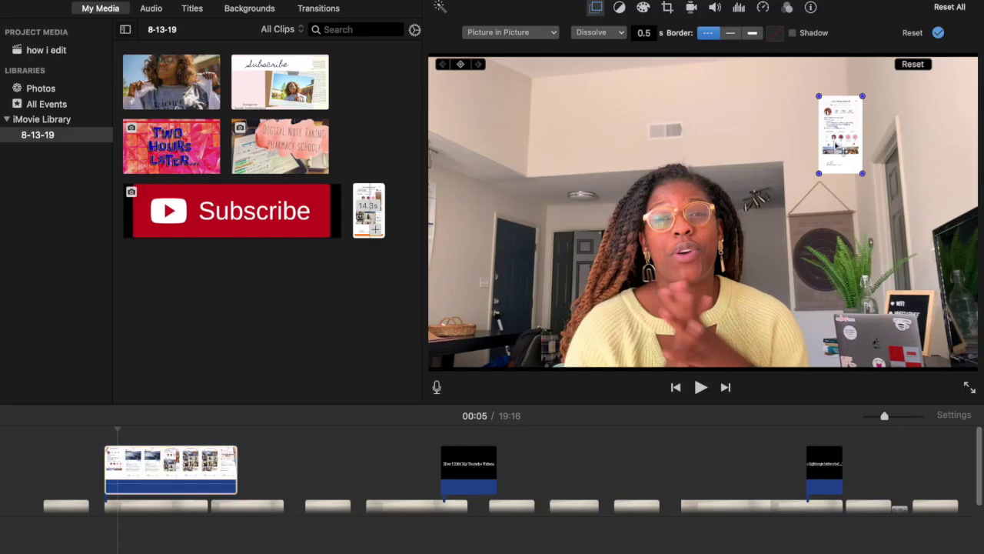
- Move the Instagram overlay to the upper-left of the frame, enlarged to most of its height, with a 0 s dissolve
left_click_drag(835, 144, 453, 118)
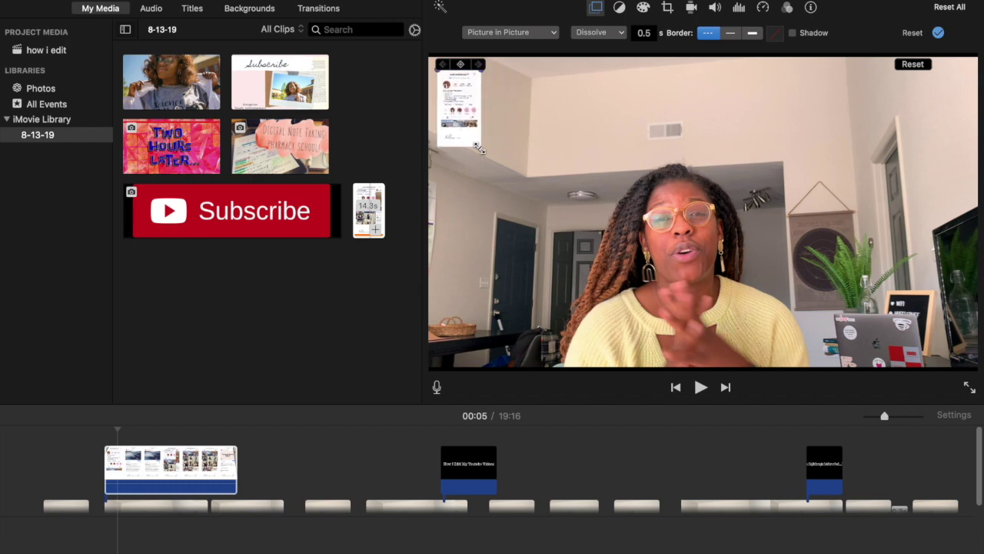
left_click_drag(480, 148, 551, 246)
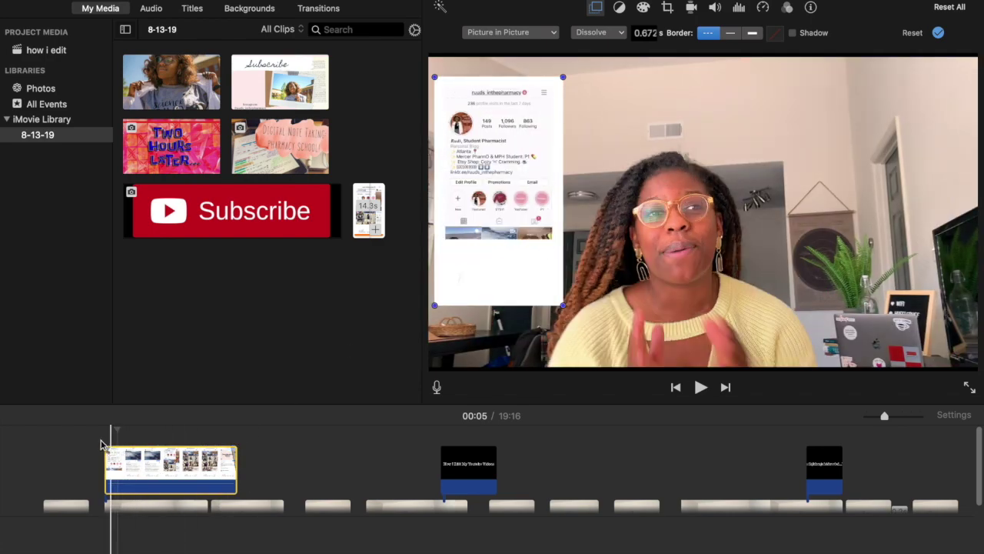
left_click_drag(100, 445, 99, 453)
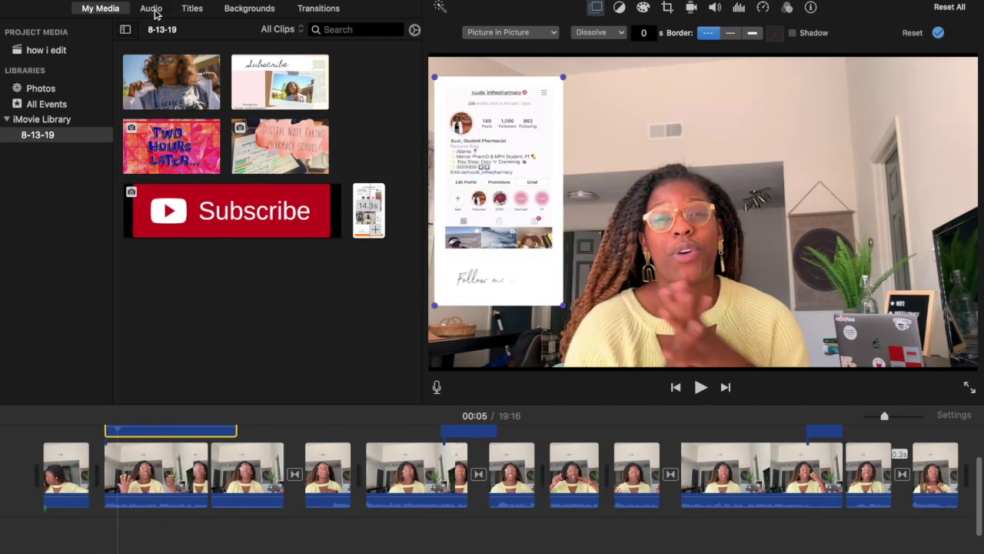
- Place the Bottle Cork sound effect beneath the start of the Instagram overlay and play the section through to about 00:14
left_click(150, 8)
left_click(171, 228)
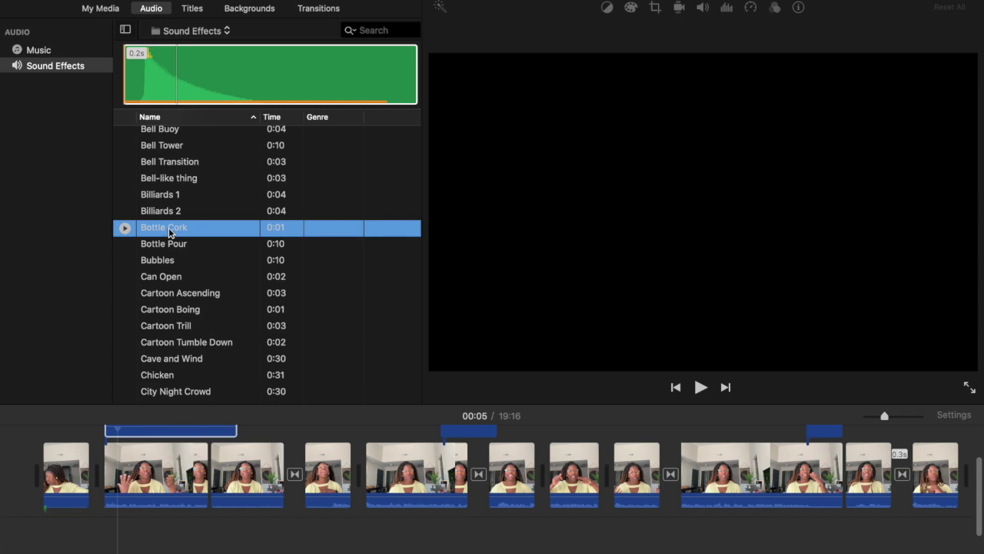
mouse_move(143, 410)
left_mouse_down()
mouse_move(96, 507)
mouse_move(105, 541)
left_mouse_up()
left_click(701, 389)
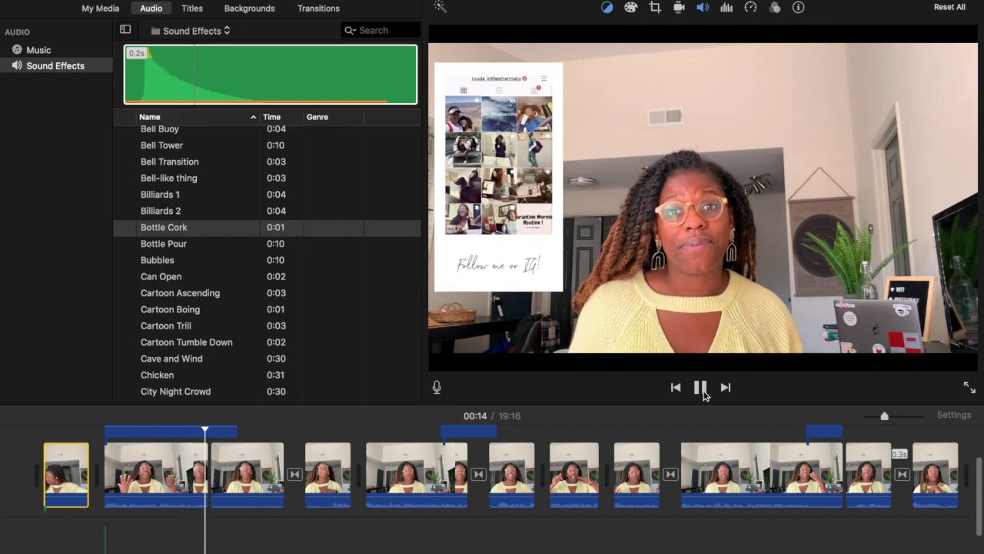
left_click(701, 387)
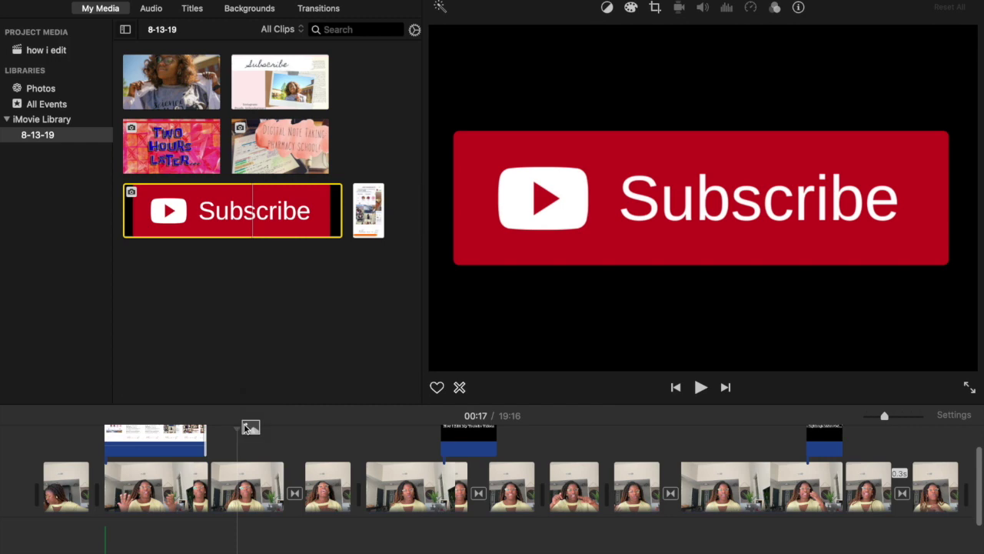
- Place the red Subscribe image above the third clip, after the Instagram overlay, and trim its end to match that clip
left_click_drag(246, 428, 215, 431)
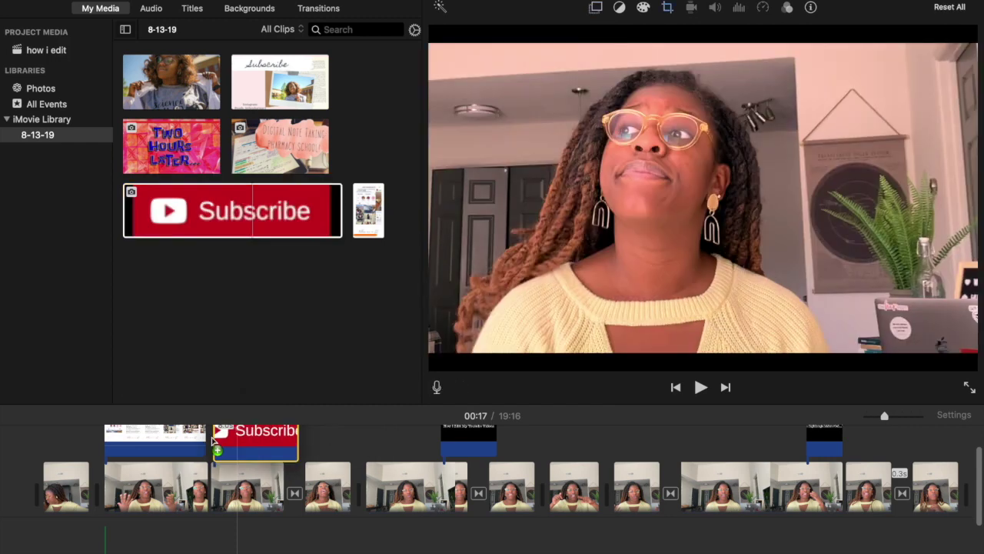
left_click_drag(299, 445, 285, 446)
left_click(266, 448)
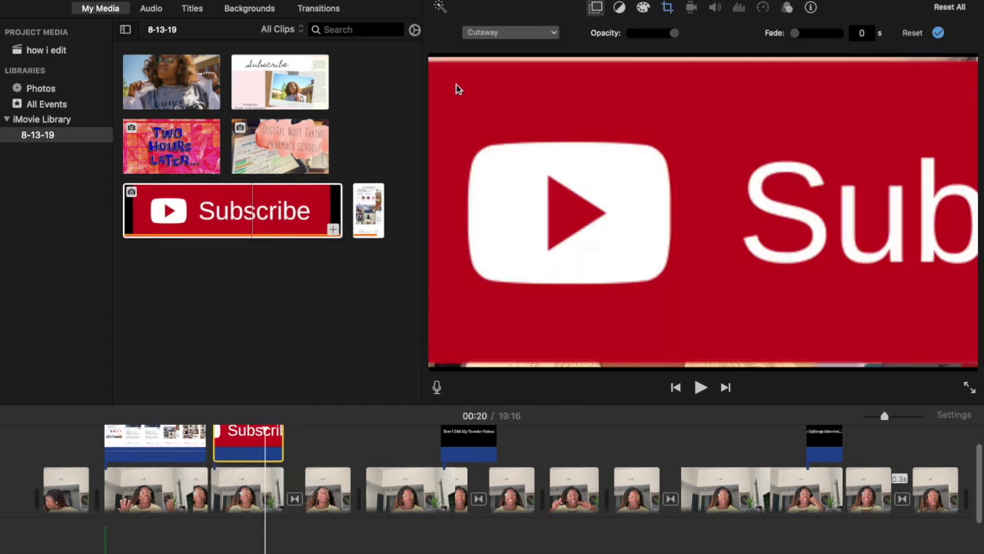
- Make the Subscribe image a Picture in Picture overlay and set its crop style to Fit
left_click(515, 32)
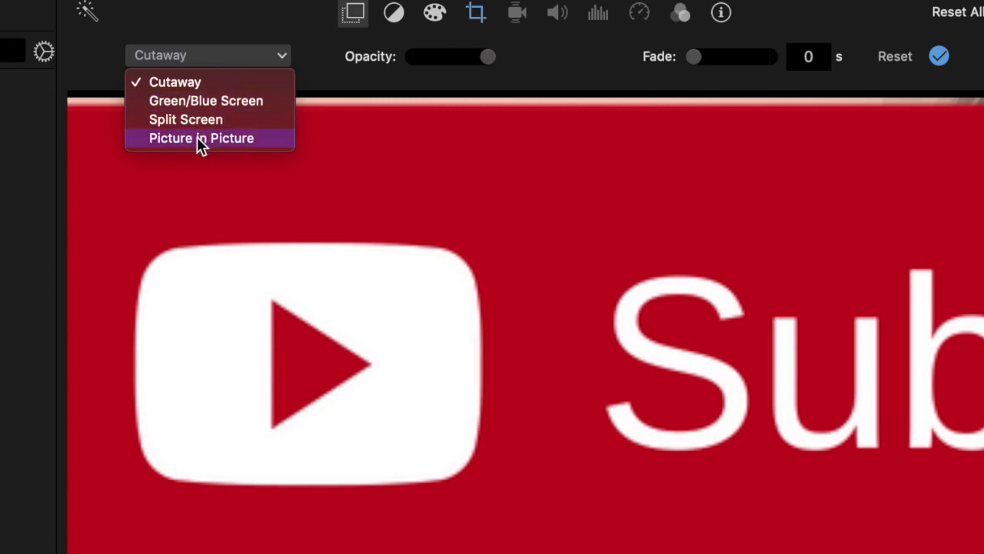
left_click(197, 137)
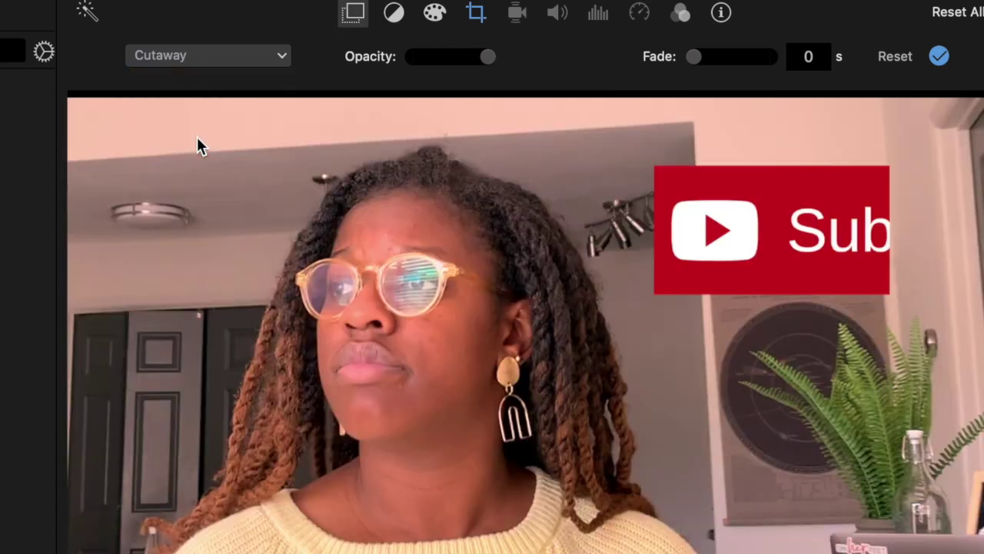
left_click(473, 19)
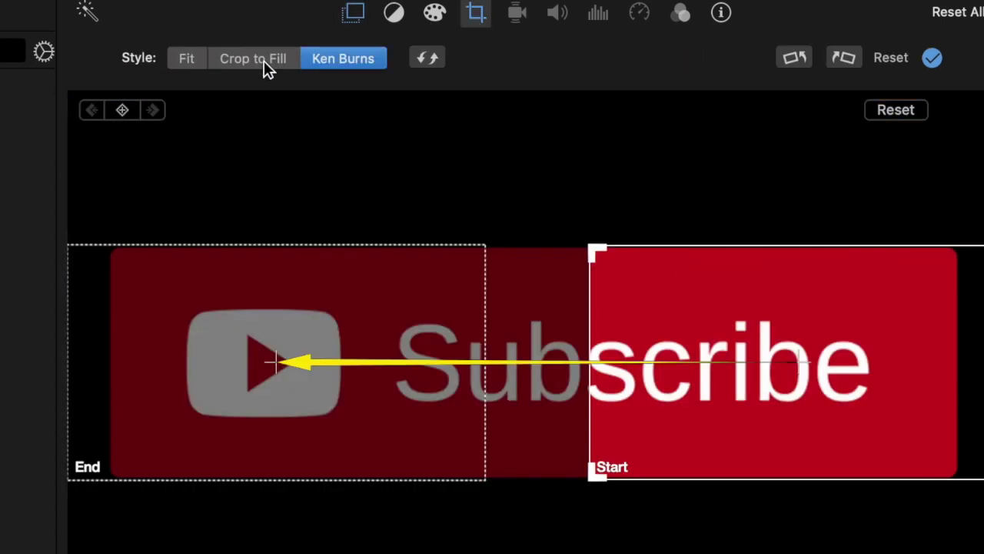
left_click(187, 59)
left_click(355, 14)
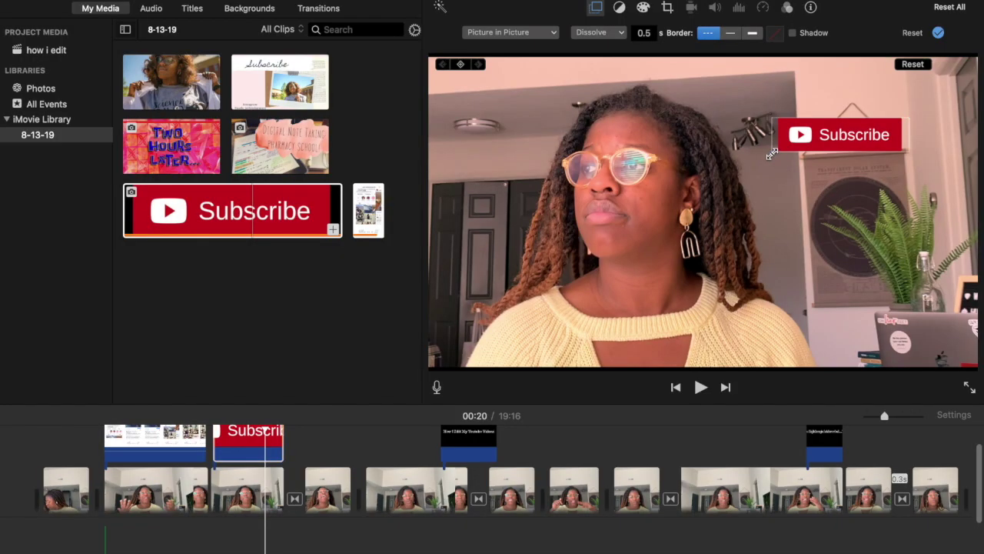
- Position the Subscribe overlay in the lower-right corner of the frame and size it to about a third of the frame width
left_click_drag(772, 154, 431, 237)
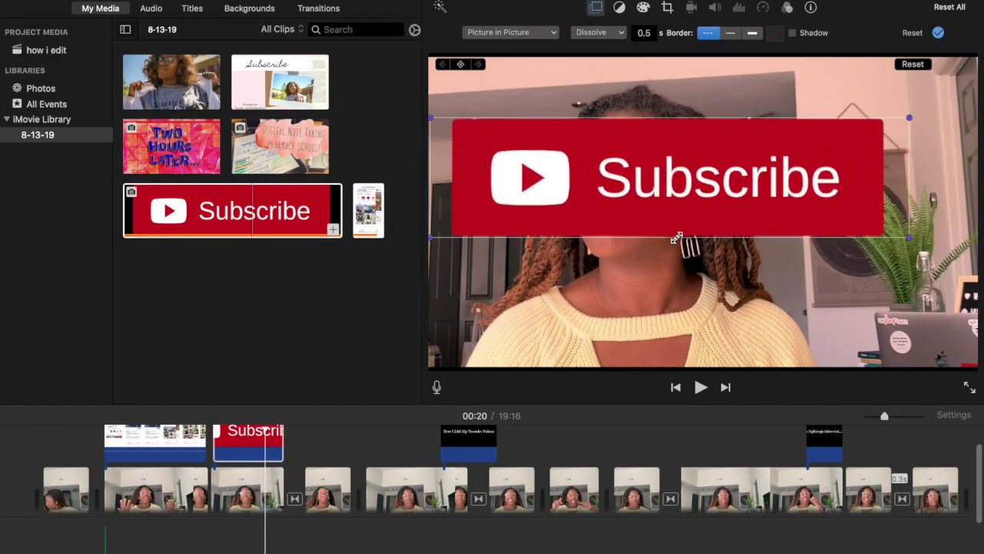
left_click_drag(752, 191, 840, 308)
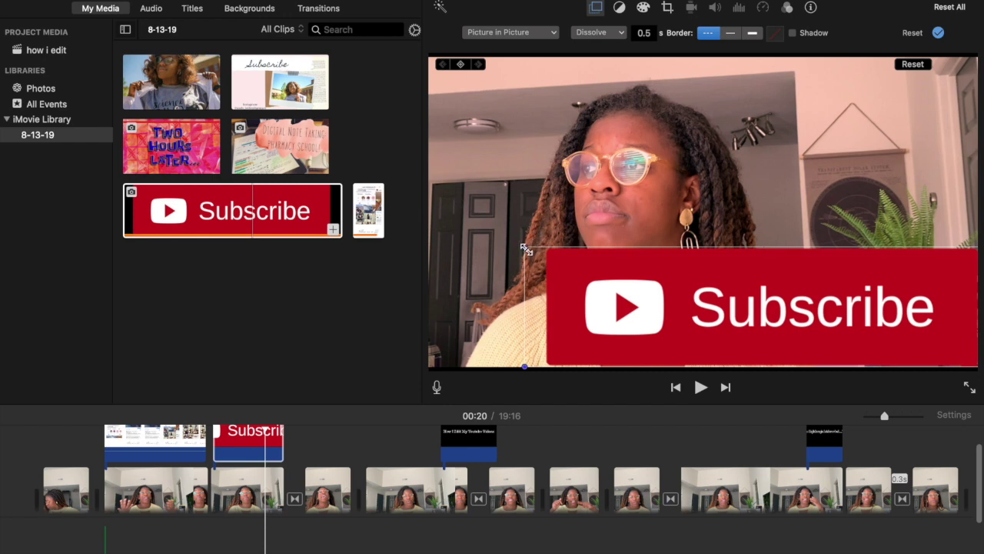
left_click_drag(527, 250, 778, 317)
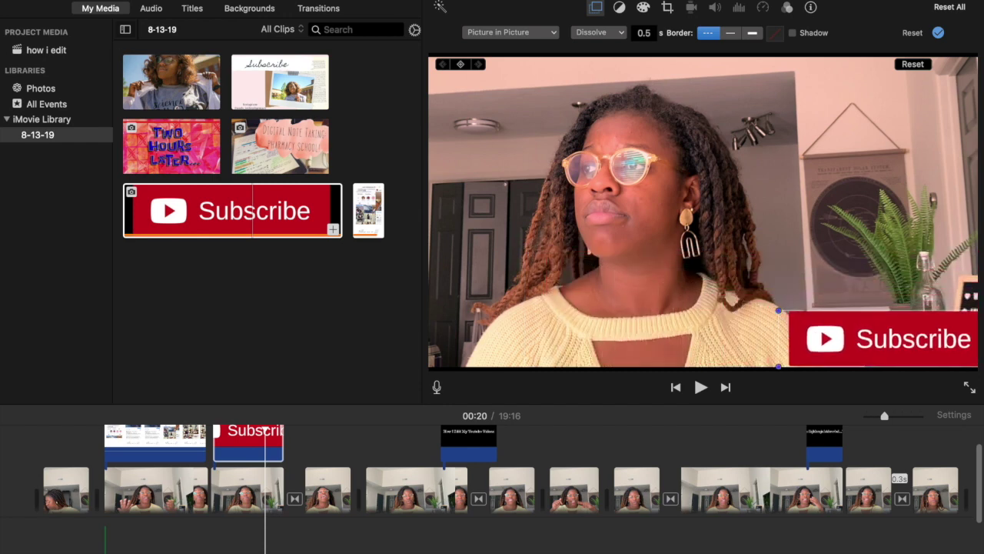
- Preview the Clock Tick sound effect and add it beneath the Subscribe overlay
left_click(151, 8)
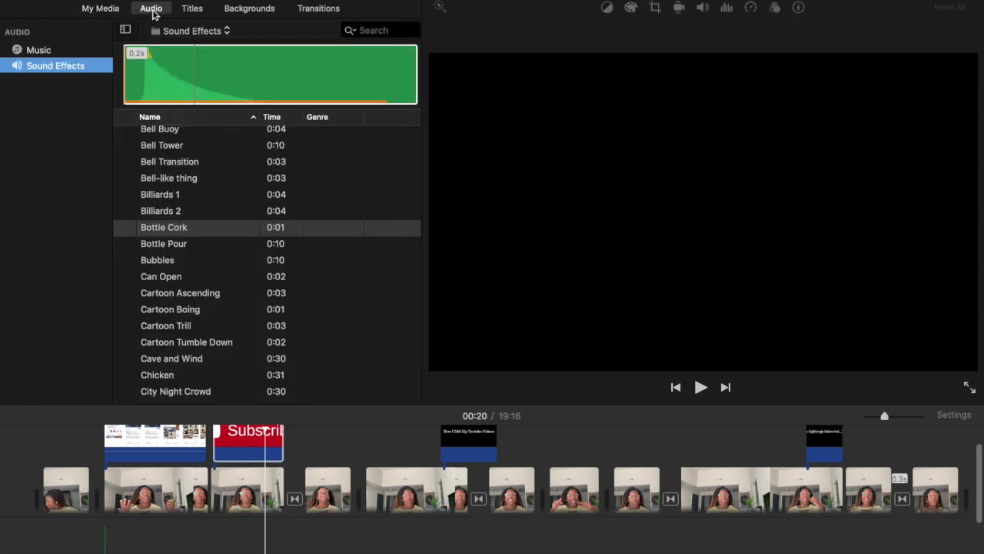
scroll(176, 358, "down", 5)
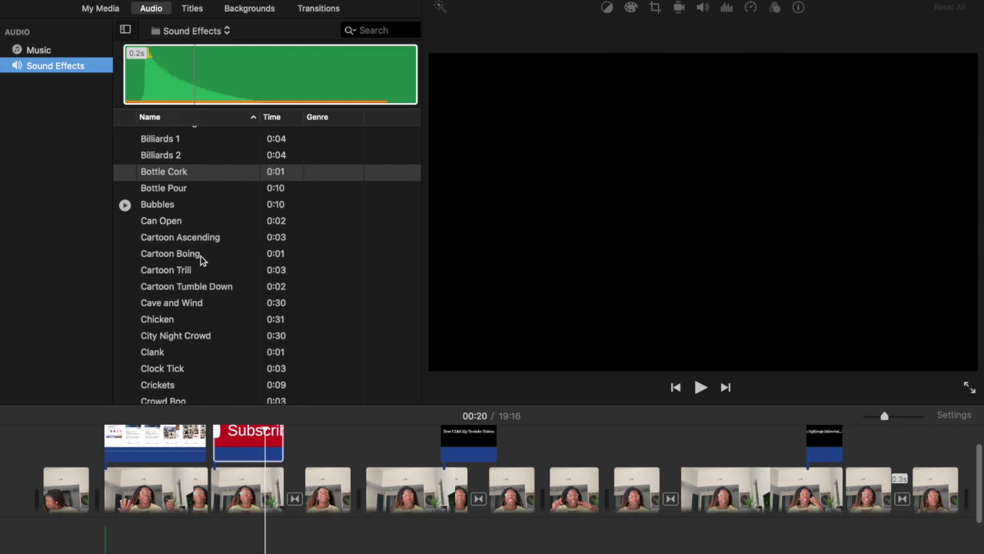
left_click(128, 322)
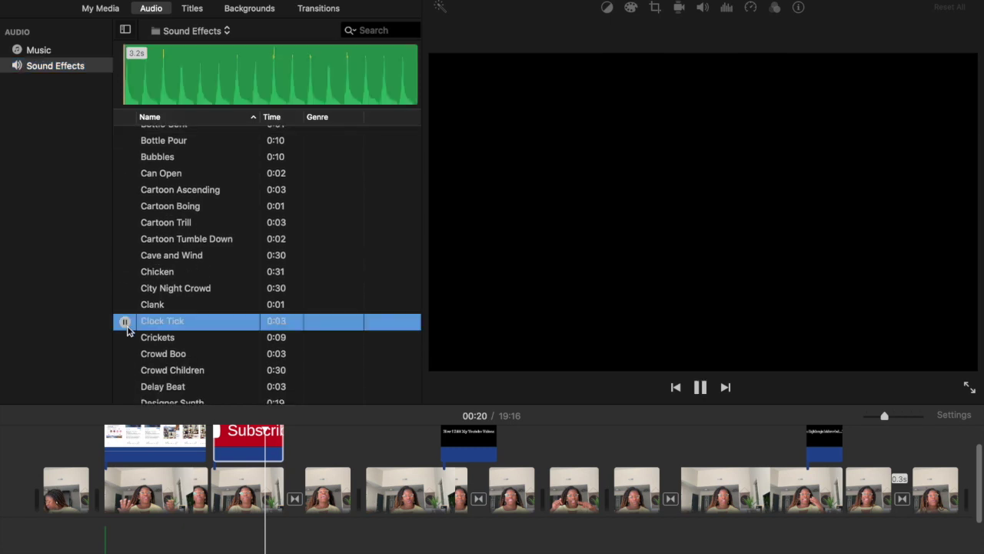
left_click(154, 445)
scroll(161, 466, "down", 3)
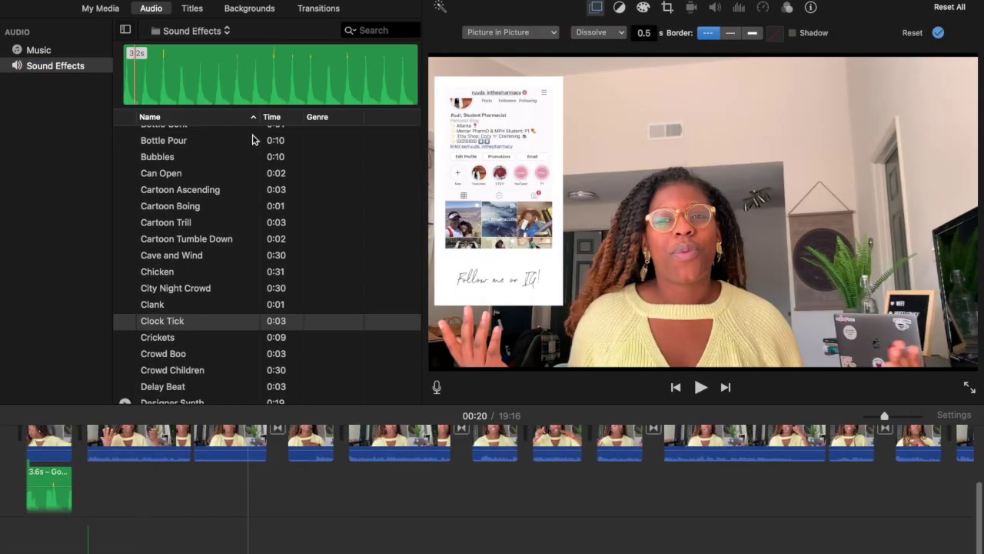
left_click(238, 93)
left_click_drag(200, 464, 231, 496)
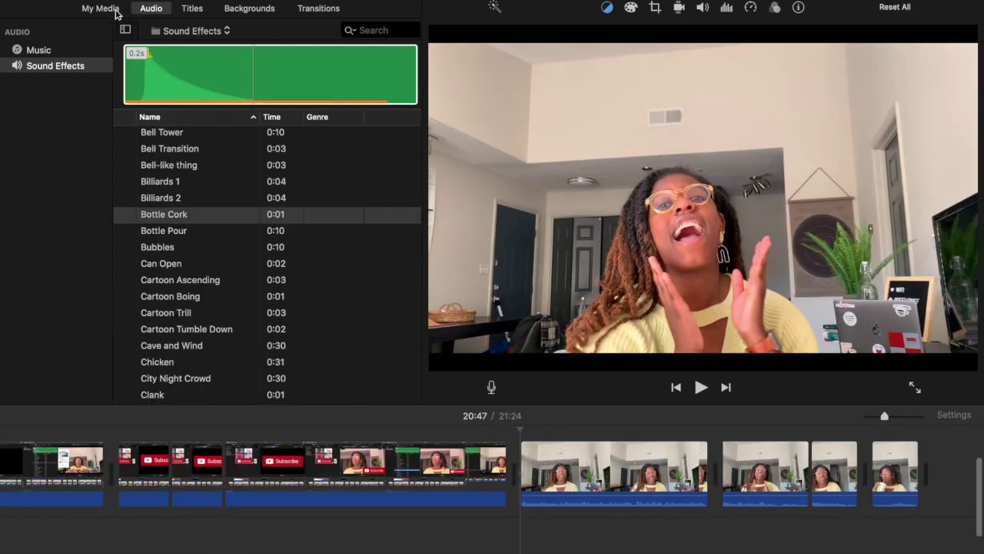
- Insert the Subscribe end screen clip from the project media just before the last clip and mute its audio
left_click(114, 10)
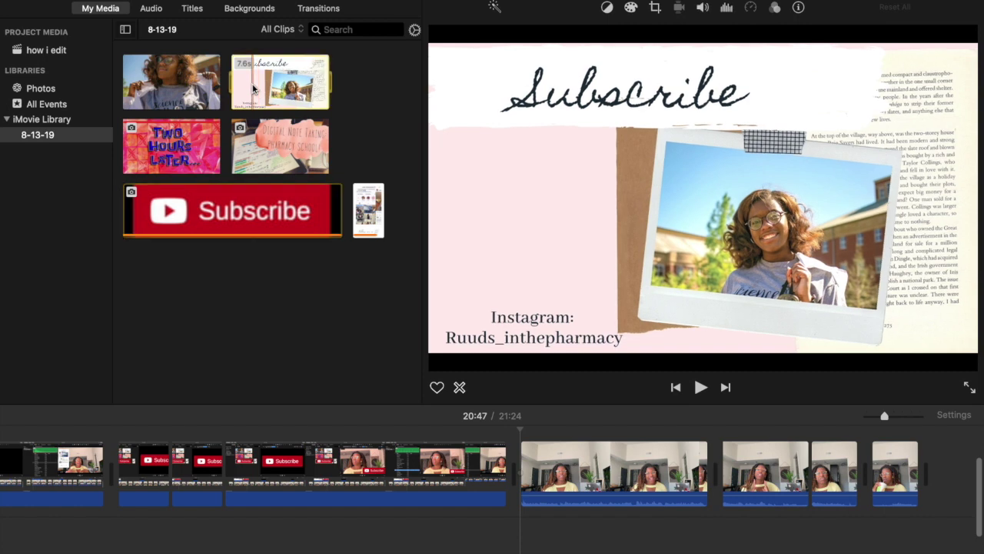
left_click_drag(723, 428, 870, 477)
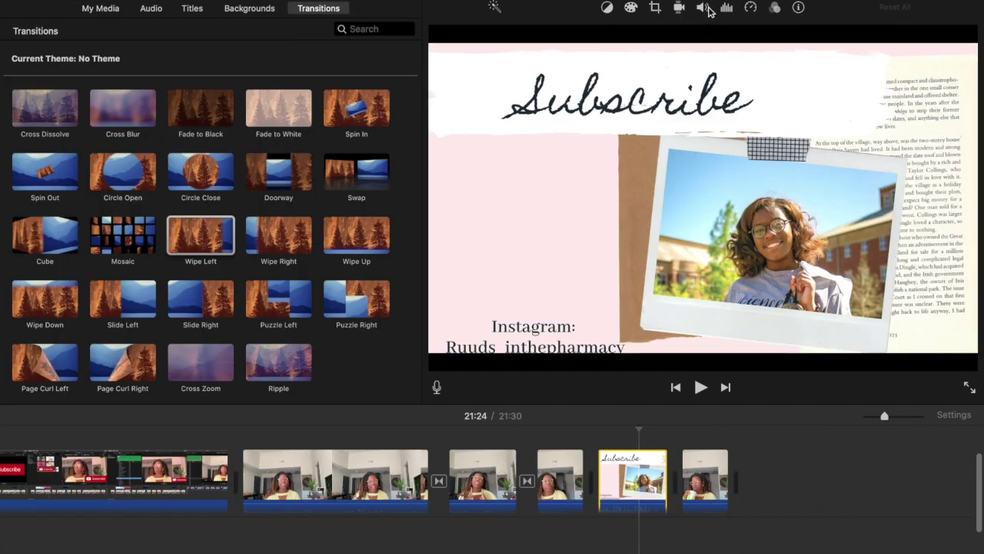
left_click(704, 8)
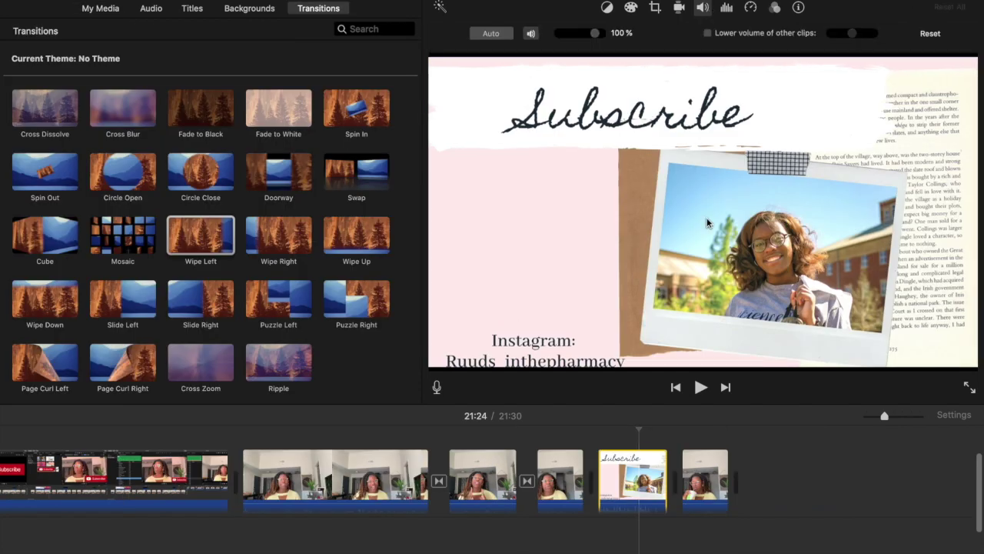
scroll(676, 461, "down", 3)
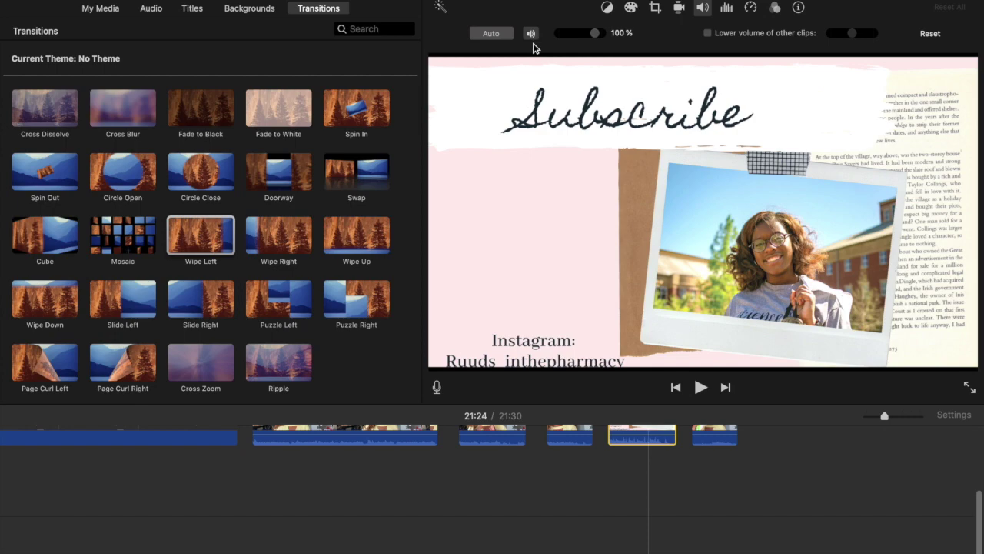
- Add the Goosebumps.wav track from Downloads to the timeline, starting beneath the Subscribe end screen clip
left_click(861, 543)
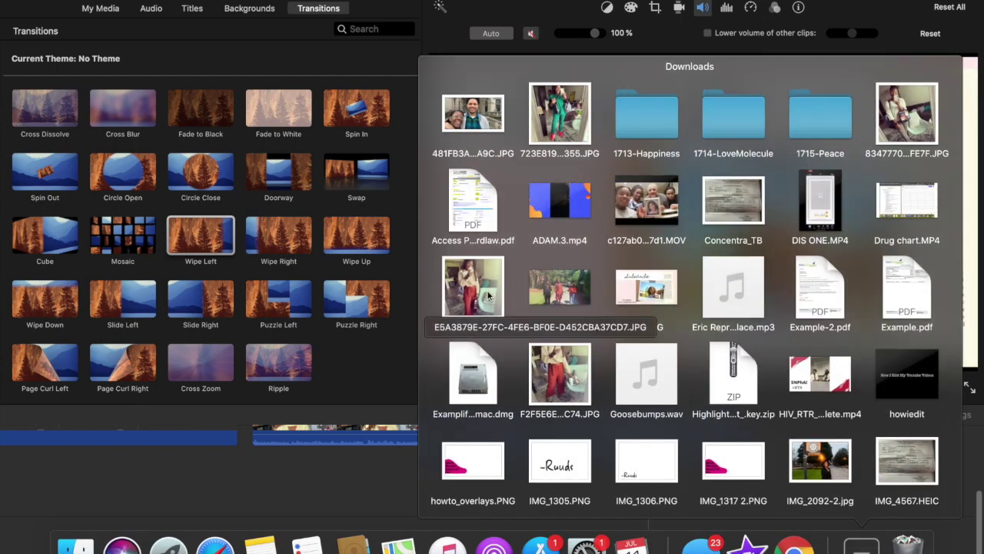
scroll(614, 395, "down", 2)
left_click_drag(645, 332, 721, 471)
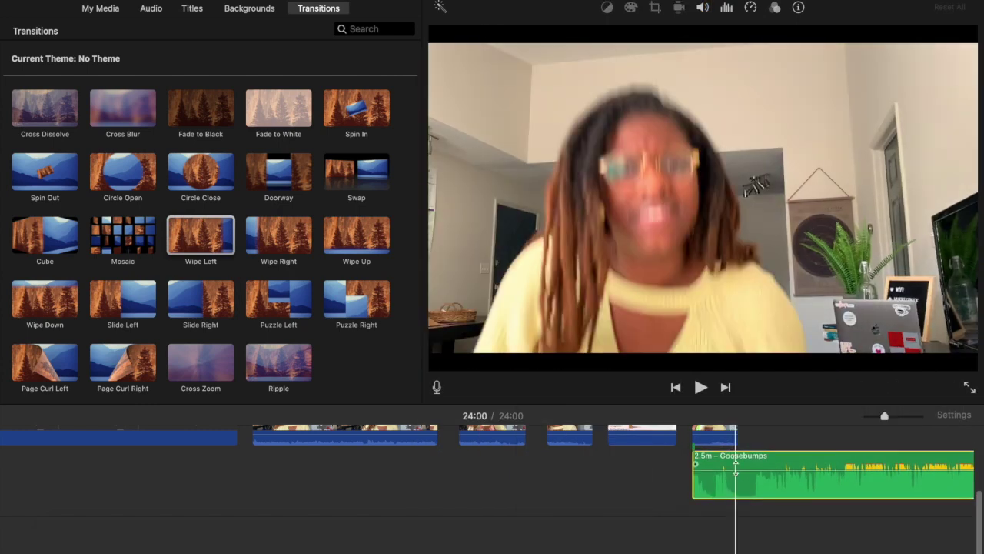
left_click(726, 469)
left_click_drag(728, 469, 644, 478)
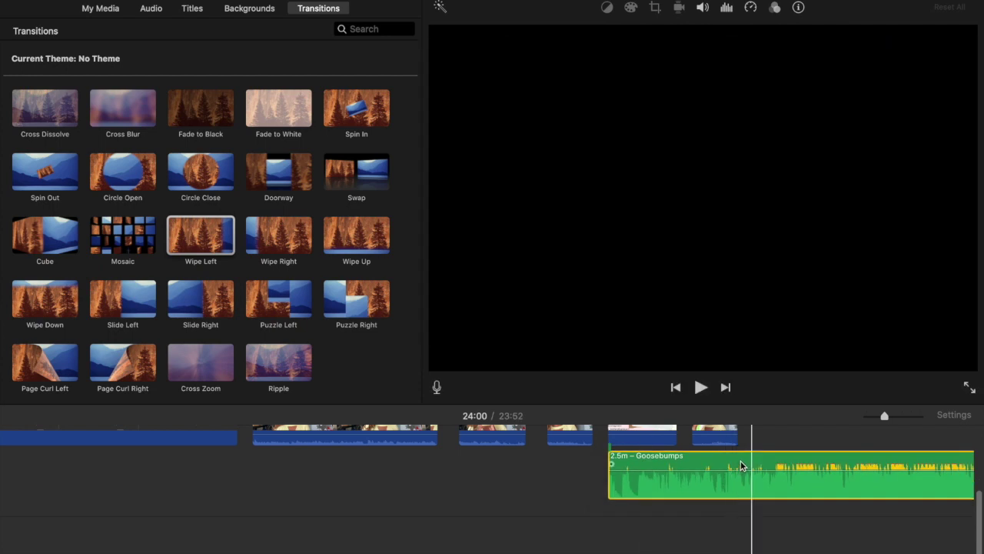
- Split the Goosebumps track just past the end of the last clip and delete the remainder
right_click(753, 462)
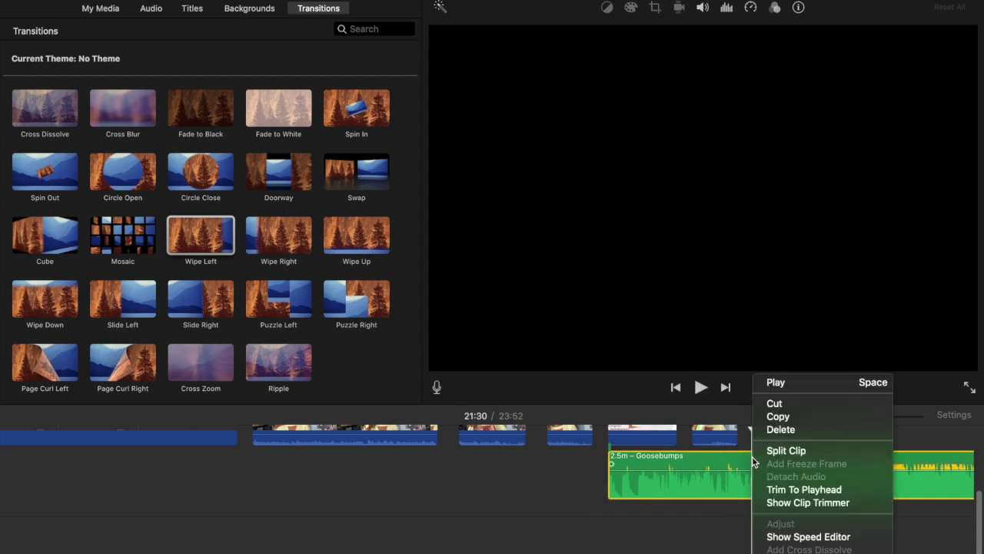
left_click(784, 450)
key("Delete")
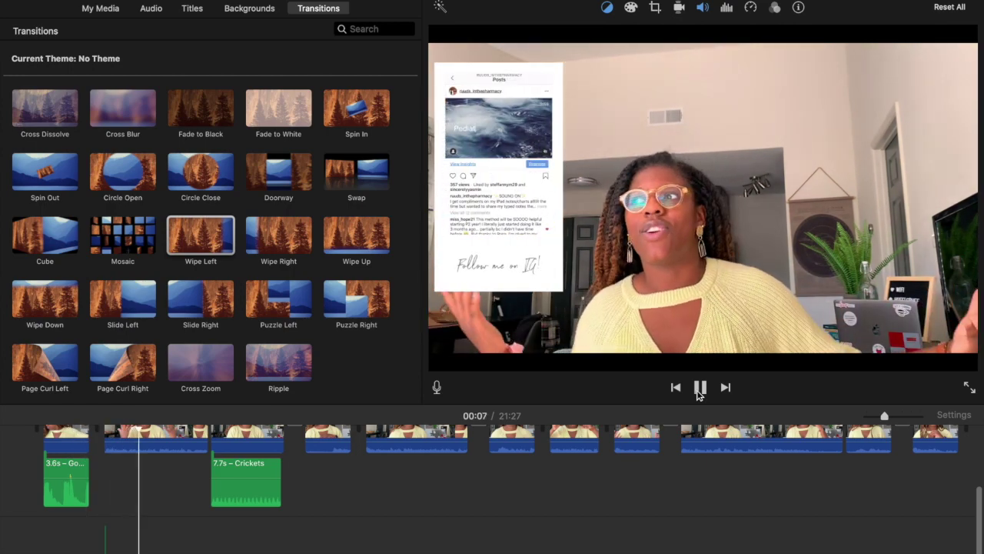
- Play the edited video from the beginning to review it
key("XF86AudioRaiseVolume")
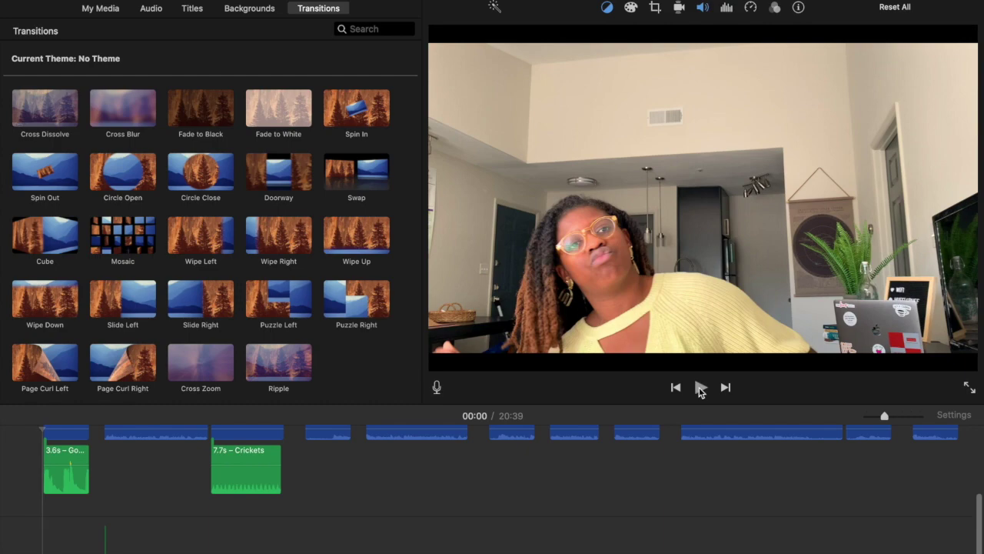
left_click(700, 389)
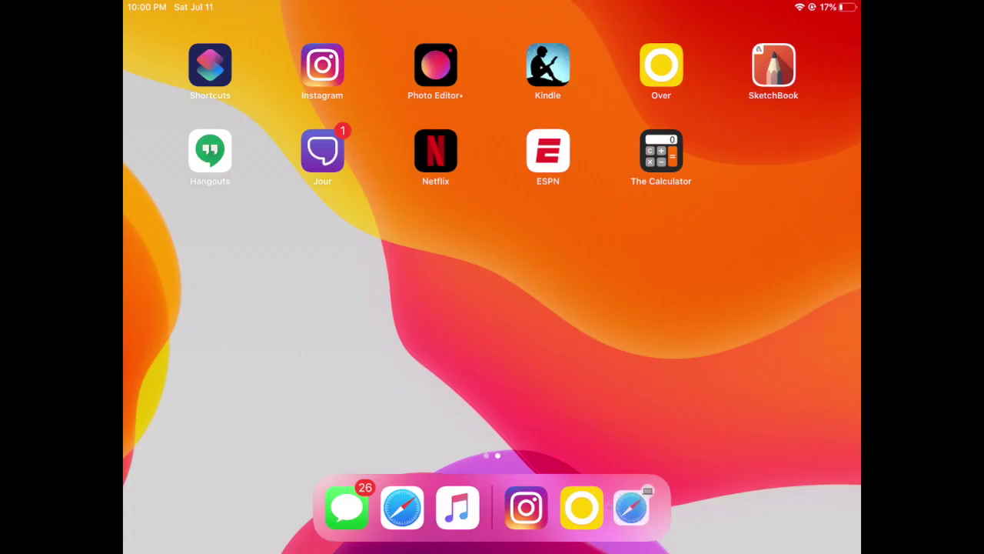
- Switch to the Over app and create a transparent project in the 1280x720 YouTube Thumbnail size
left_click(661, 65)
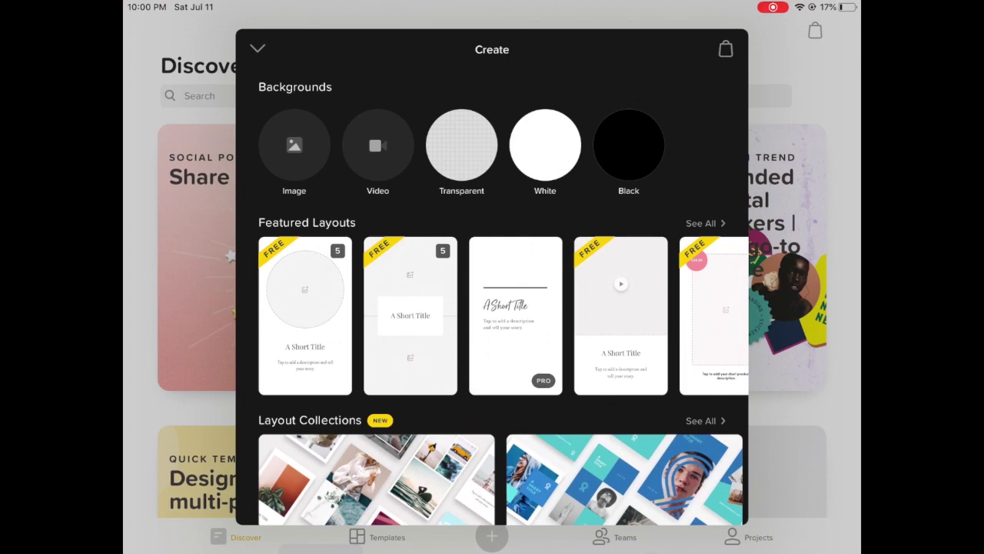
left_click(258, 49)
left_click(491, 536)
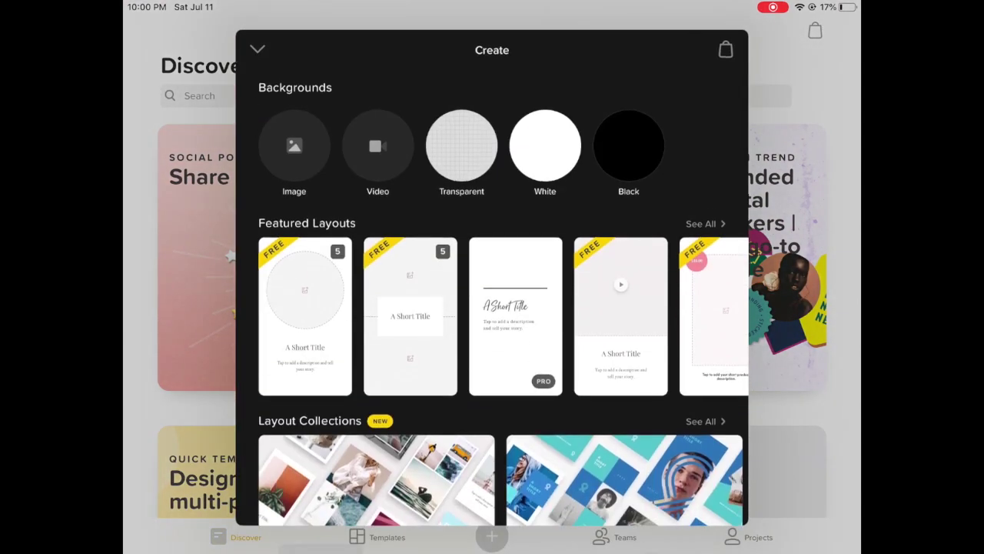
left_click(462, 146)
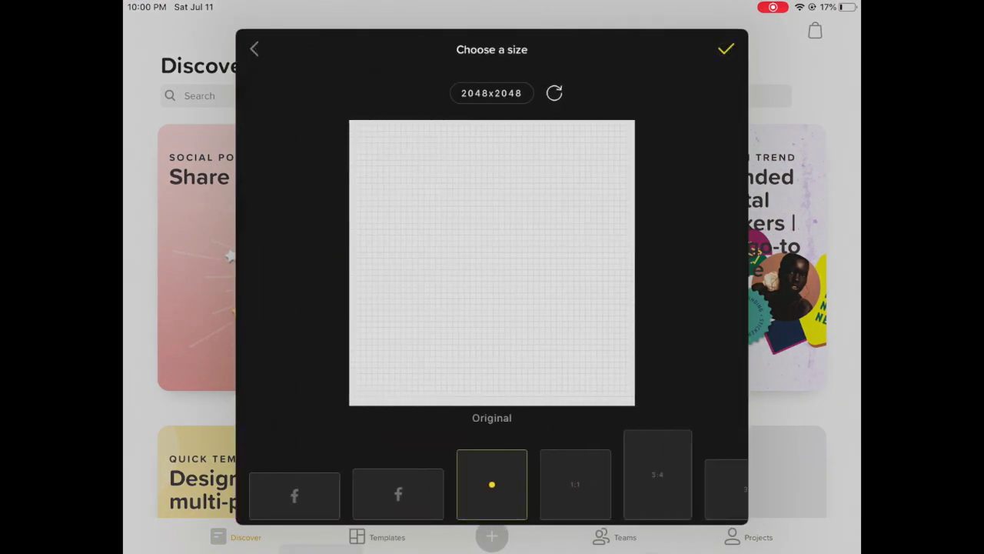
scroll(492, 485, "right", 10)
scroll(492, 484, "right", 3)
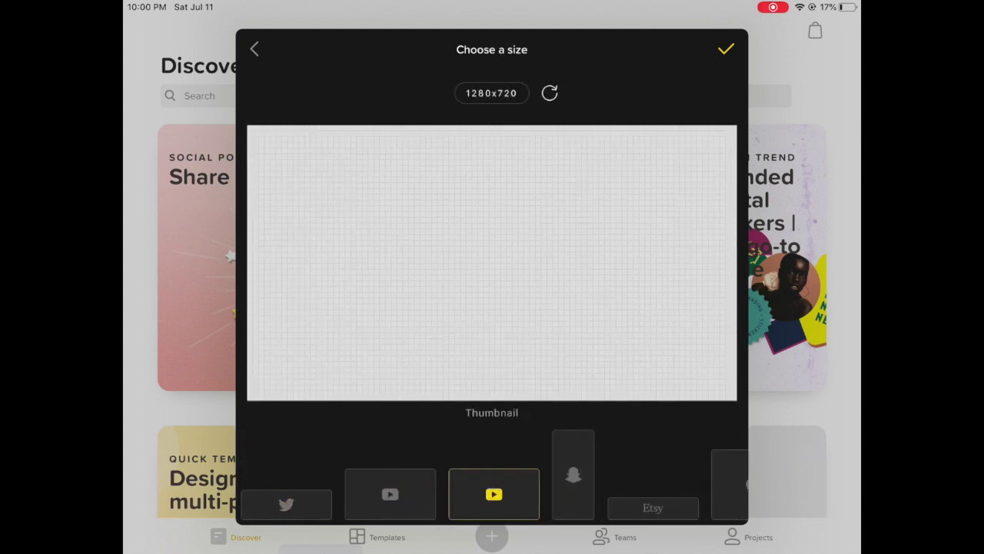
left_click(726, 49)
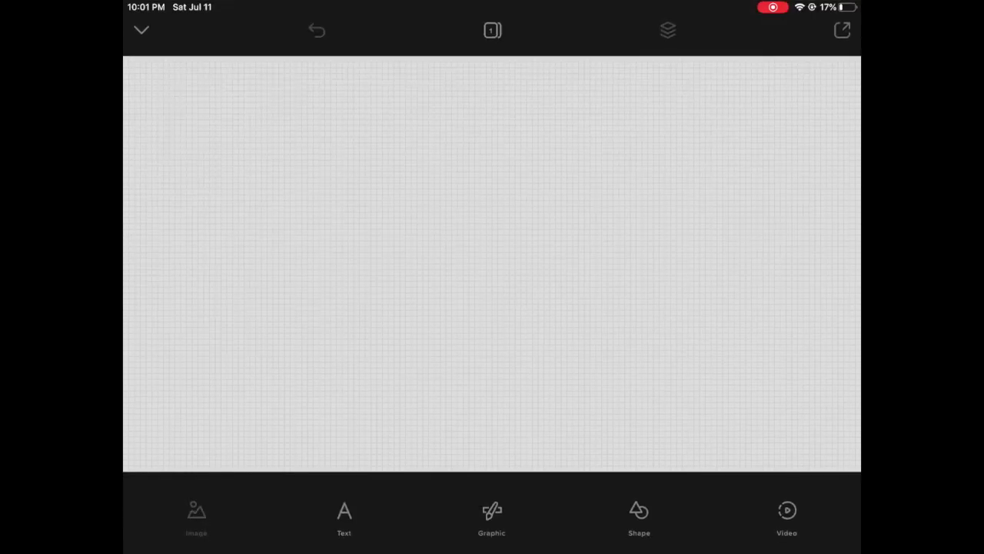
- Add the screenshot of the iMovie editing window to the canvas and enlarge it to fill the thumbnail
left_click(196, 516)
left_click(323, 149)
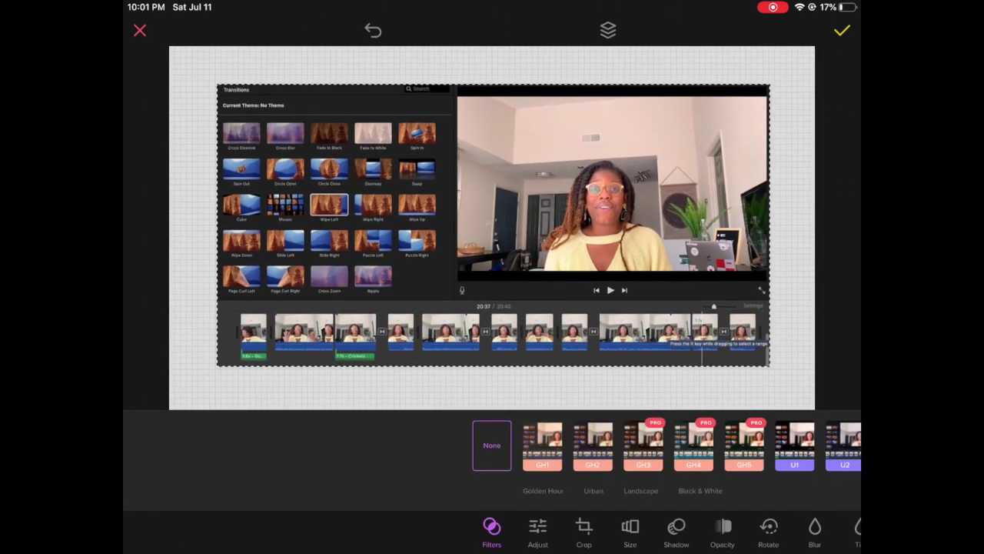
scroll(494, 225, "up", 3)
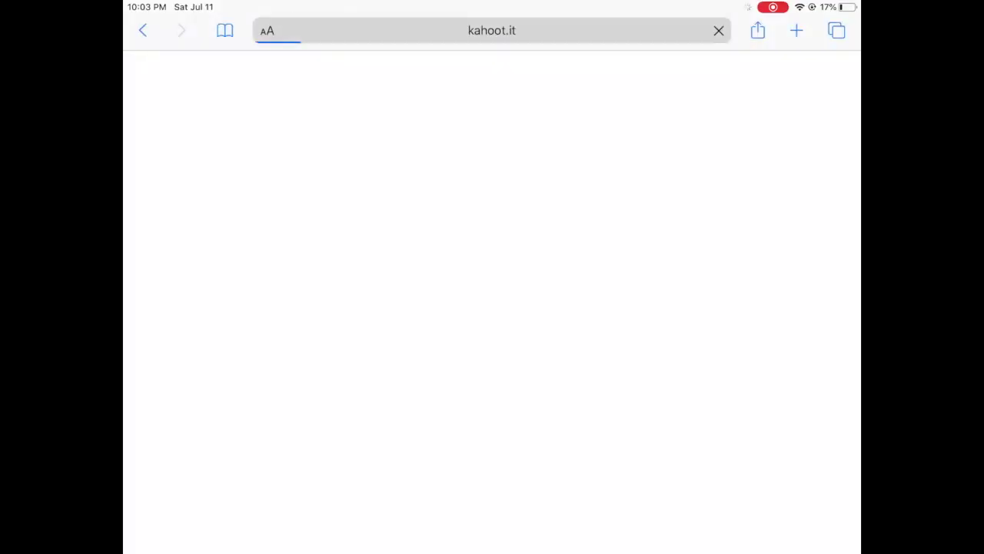
- Switch to Safari, search for "imovie" and get the purple iMovie star icon image for the thumbnail's upper right area
left_click(492, 28)
type("imovie")
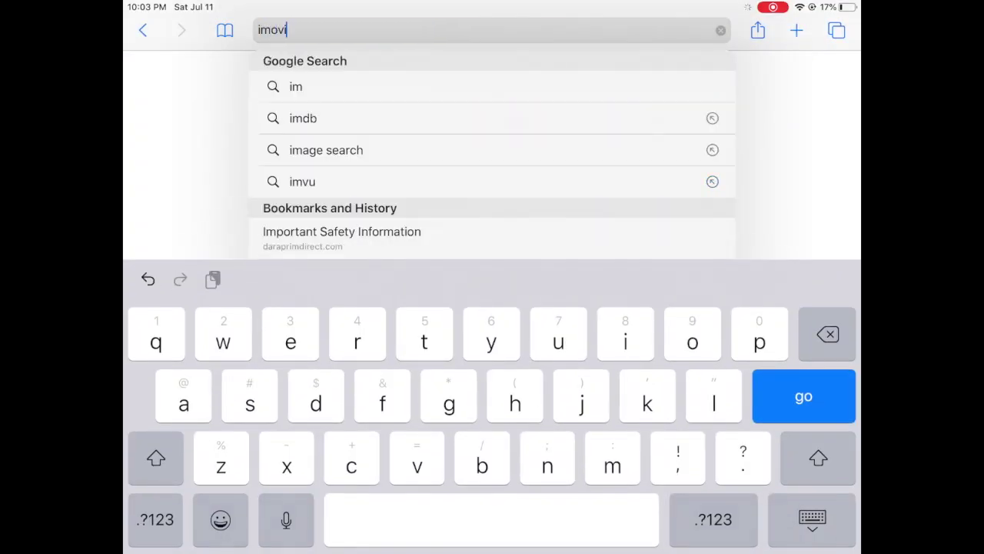
key("Return")
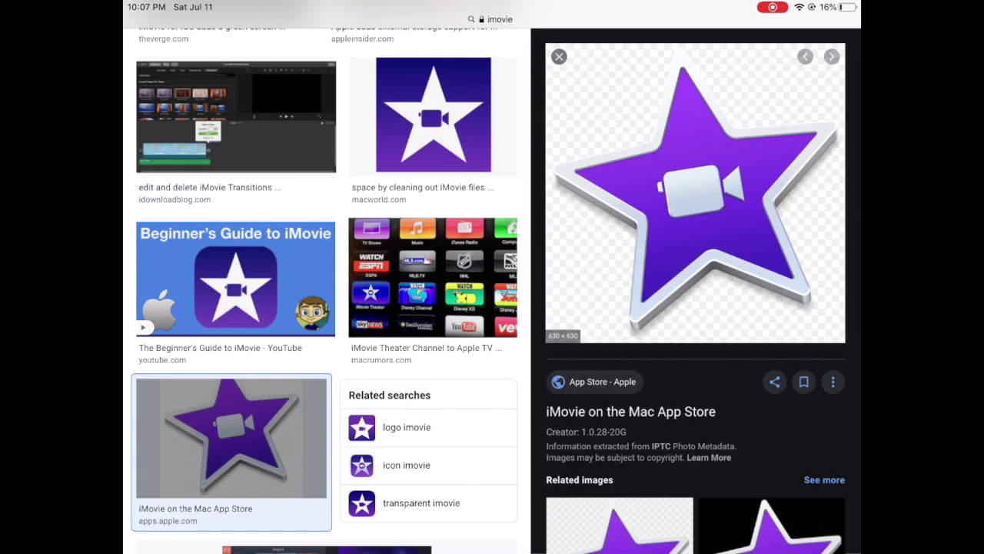
left_click_drag(492, 550, 492, 308)
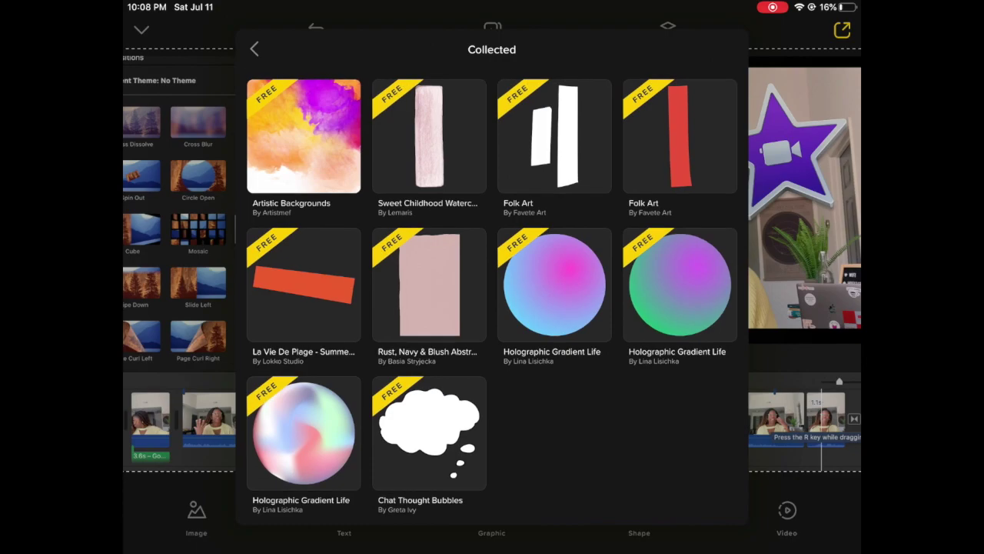
- Look through the collected graphics in Over, and search the graphics library for "text" and "free"
scroll(492, 300, "up", 10)
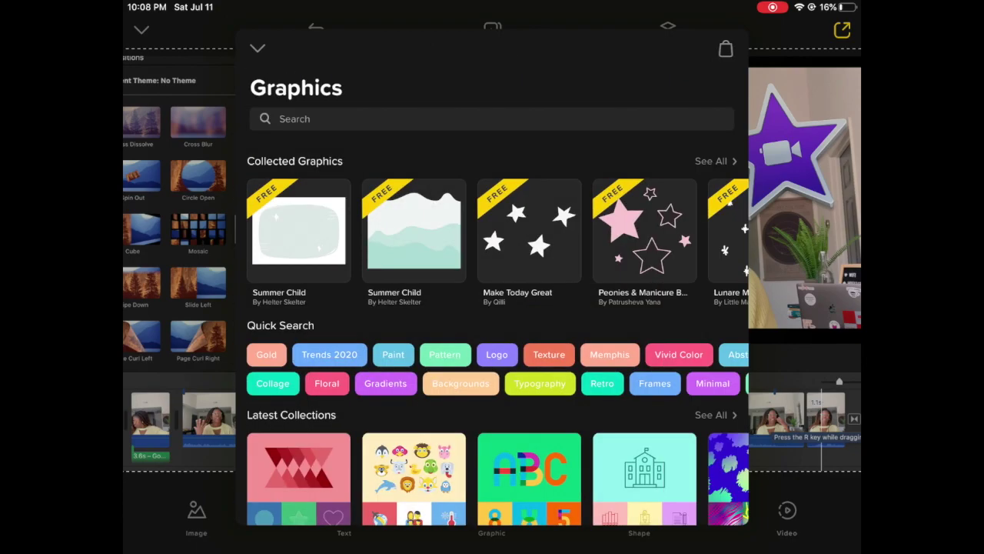
scroll(493, 346, "down", 3)
left_click(686, 118)
type("text")
key("Return")
scroll(492, 308, "down", 5)
scroll(492, 307, "up", 2)
left_click(686, 45)
type("free")
key("Return")
scroll(492, 295, "down", 10)
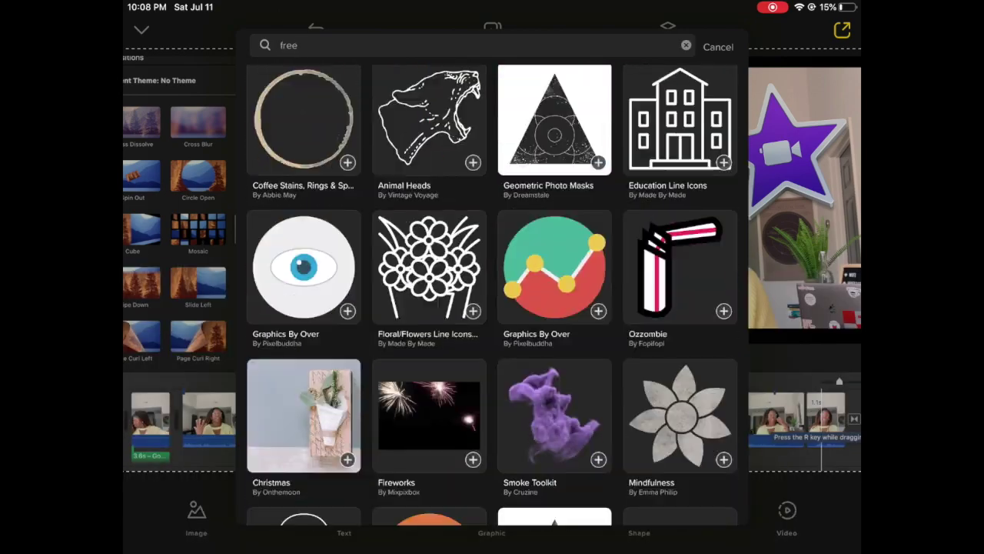
- Pick a blob graphic from the "free" results and place it in purple over the thumbnail's left half
left_click(304, 166)
left_click_drag(323, 177, 276, 192)
left_click(566, 493)
left_click_drag(492, 345, 567, 345)
mouse_move(492, 416)
left_mouse_down()
mouse_move(676, 416)
mouse_move(492, 416)
left_mouse_up()
left_click_drag(231, 154, 261, 177)
left_click(762, 316)
left_click(140, 30)
scroll(492, 295, "down", 10)
scroll(492, 295, "down", 10)
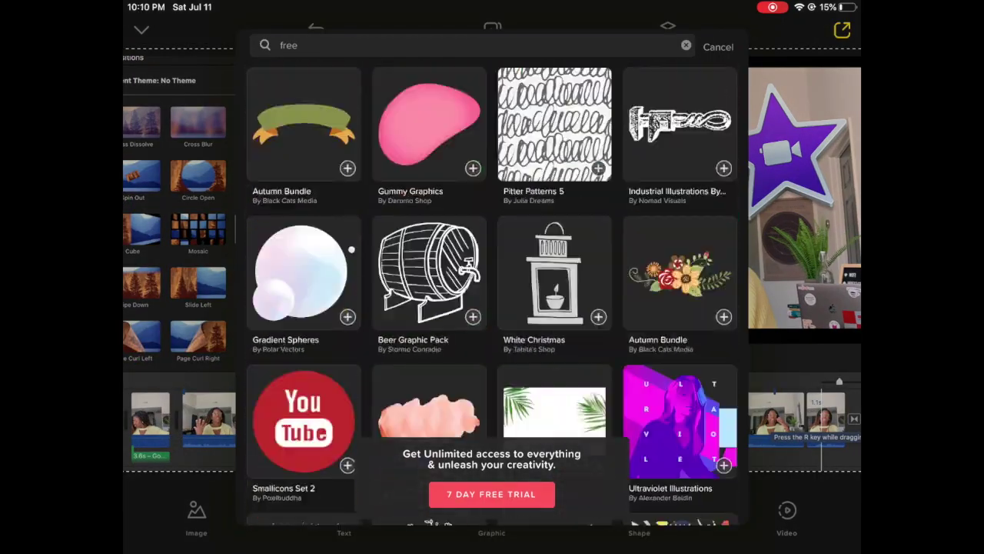
left_click(430, 246)
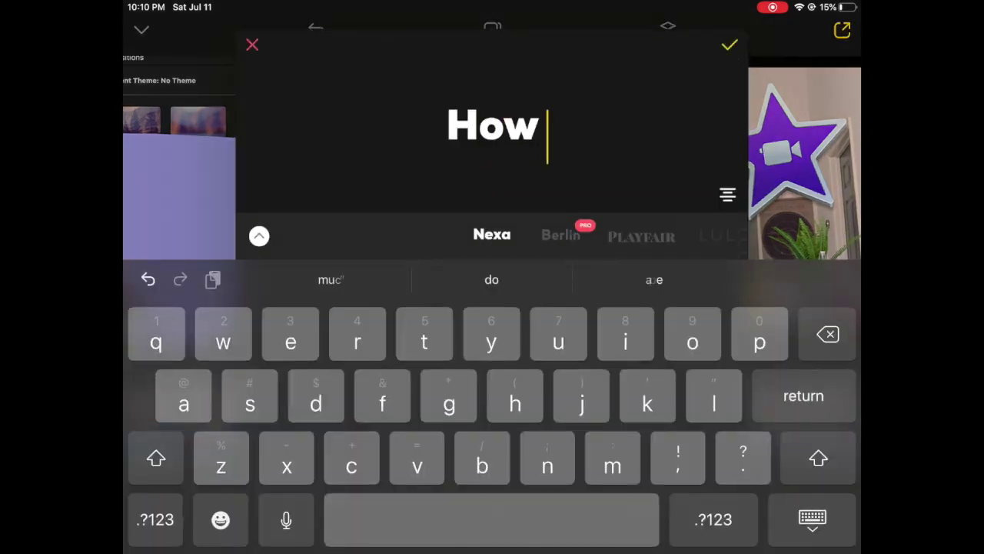
- Add the title "HOW I EDIT" in a thin outlined font on top of the purple blob
type("OW I EDIT")
left_click(641, 235)
left_click(574, 234)
left_click(730, 45)
left_click(323, 285)
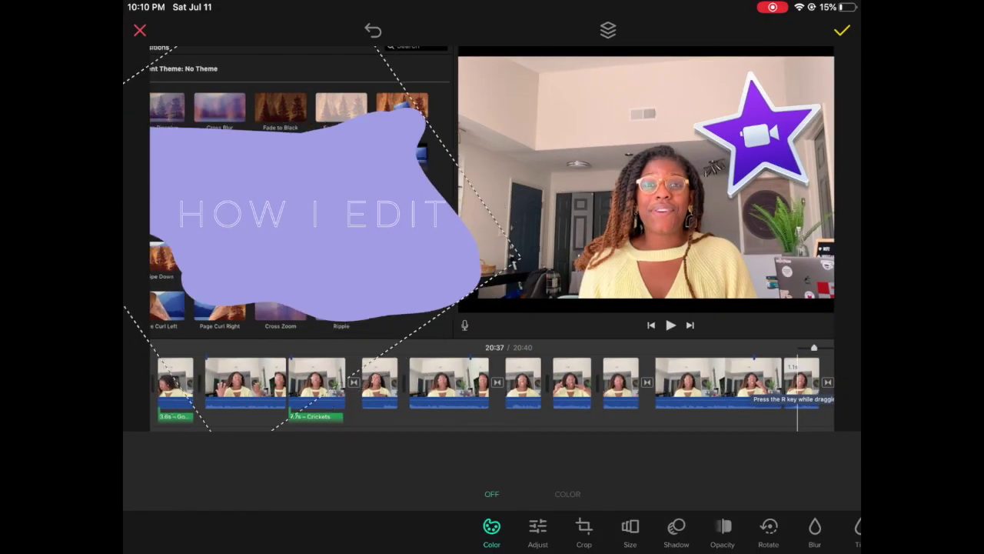
- Restyle the "HOW I EDIT" title in a hand-drawn outline font and add a white stars graphic
left_click(312, 214)
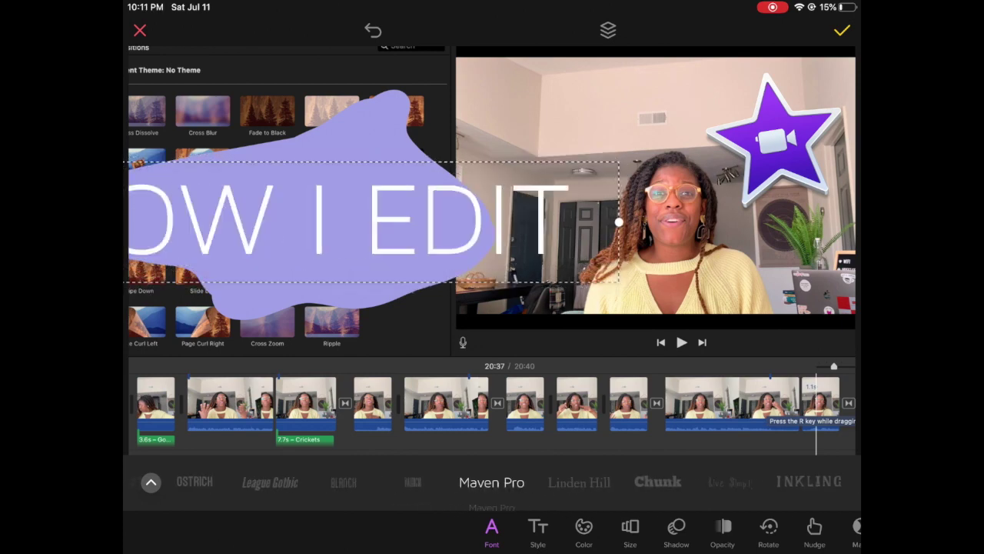
scroll(493, 482, "right", 2)
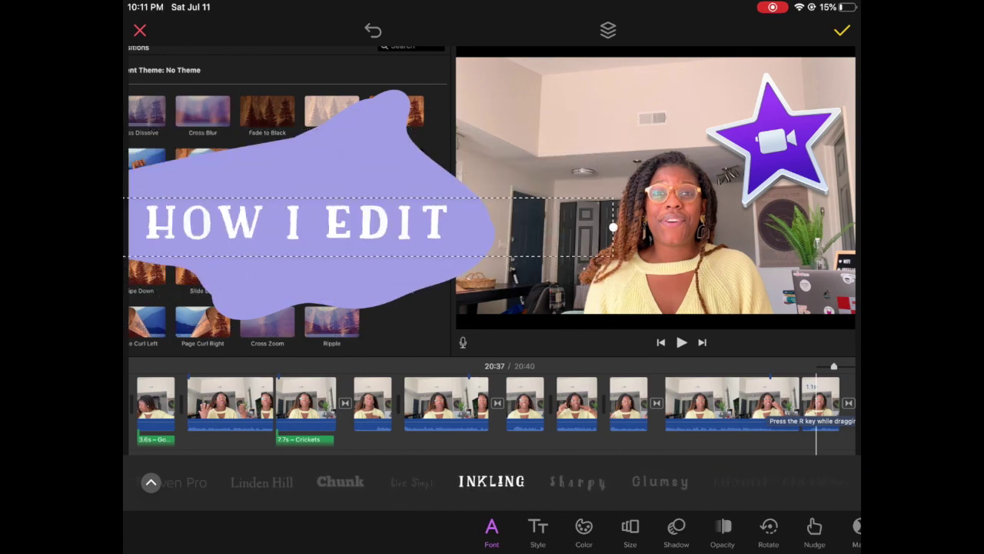
left_click(323, 292)
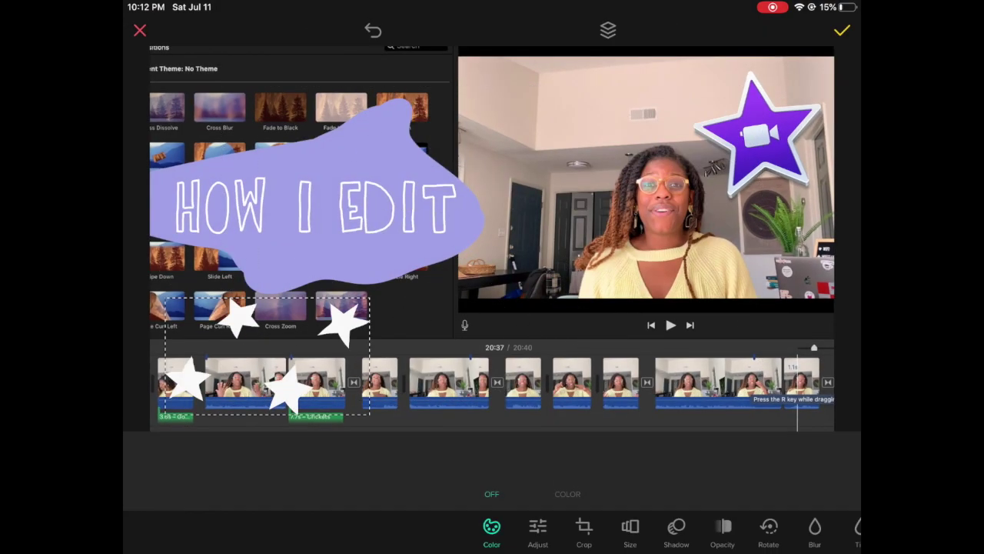
left_click(842, 30)
- Shrink the purple iMovie star icon and move it closer to the thumbnail's upper-right corner
left_click(778, 145)
left_click_drag(778, 144, 792, 136)
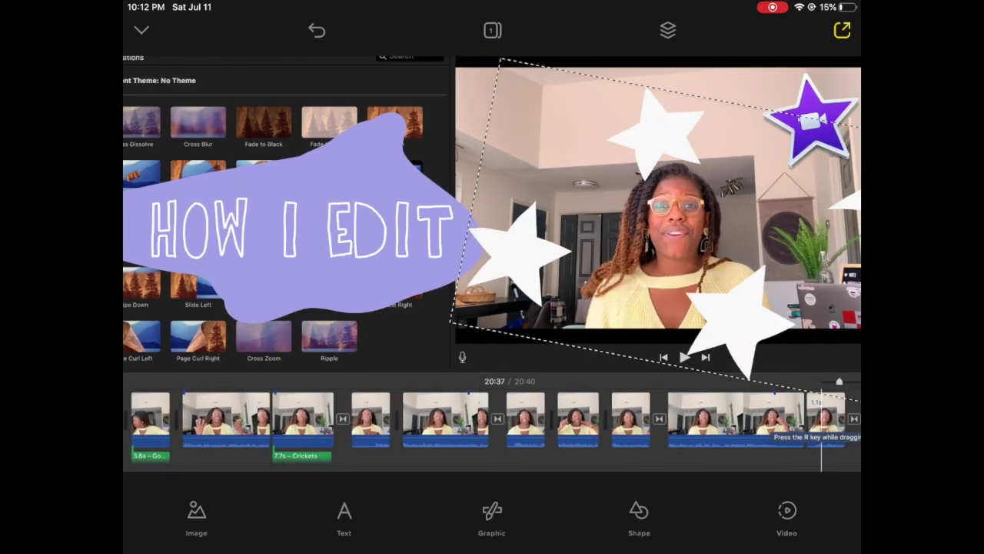
- Shrink the white stars, position them between the title and the woman's head, and layer them behind the title's blob
left_click_drag(656, 230, 538, 169)
left_click(667, 30)
left_click_drag(785, 131, 785, 264)
left_click(667, 30)
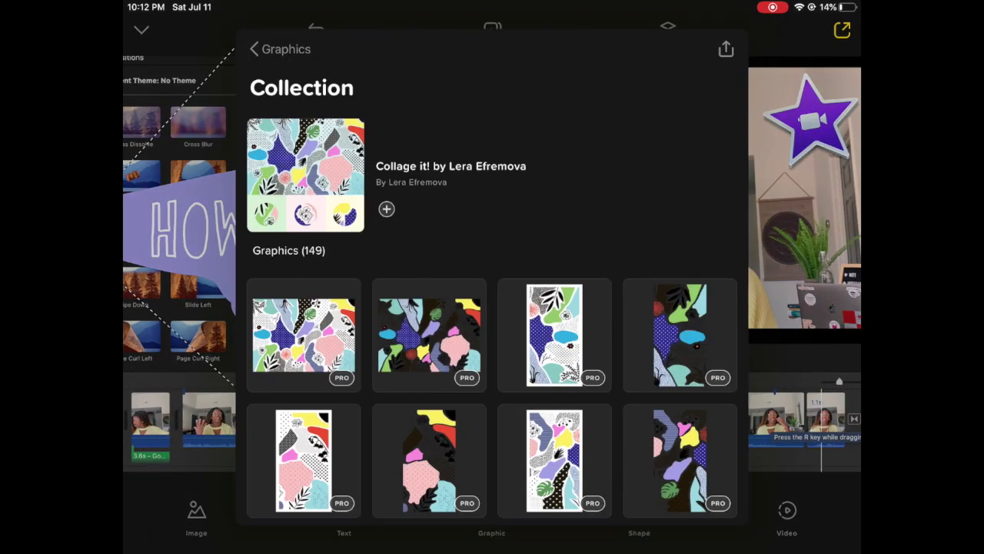
- Browse the Collage it! collection and search the graphics library for "text" to find a new title background
scroll(492, 293, "down", 15)
left_click(280, 49)
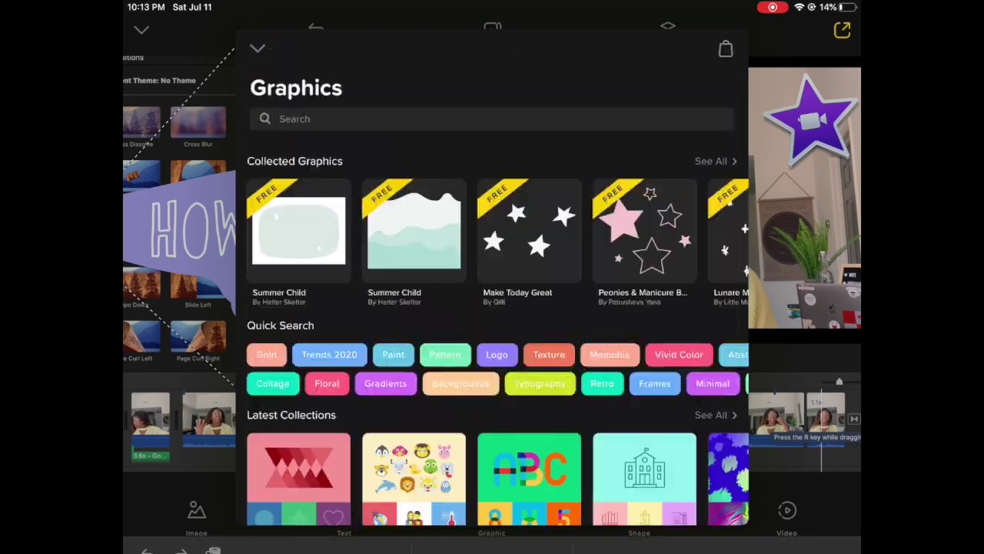
left_click(492, 118)
type("text")
key("Return")
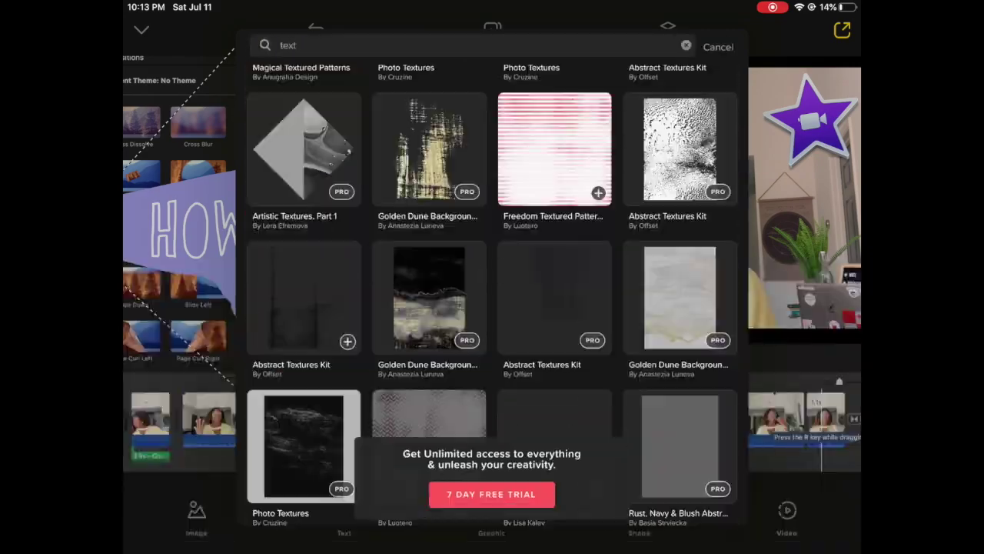
scroll(492, 293, "down", 5)
- Search the graphics library for "free" and replace the purple blob behind the title with a peach watercolor shape
left_click(469, 45)
key("BackSpace")
key("BackSpace")
key("BackSpace")
key("BackSpace")
type("free")
key("Return")
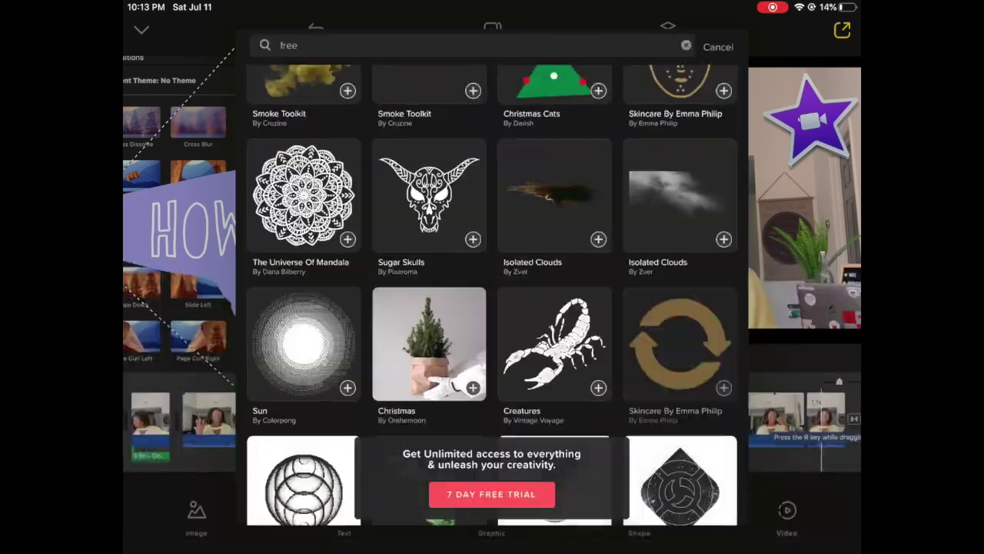
scroll(492, 292, "down", 10)
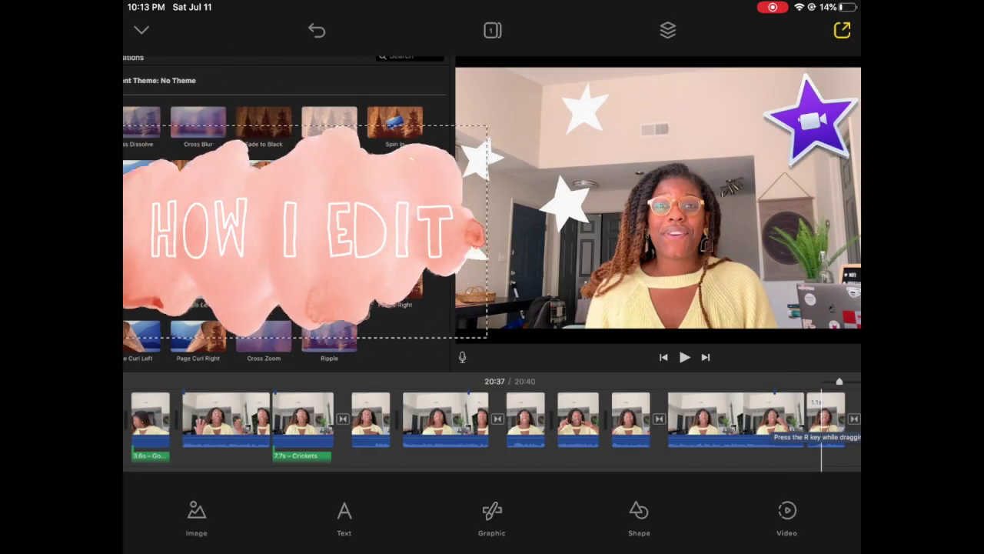
- Color the watercolor shape yellow, move it and the title down and right, and tilt the white stars
left_click(300, 223)
left_click(149, 201)
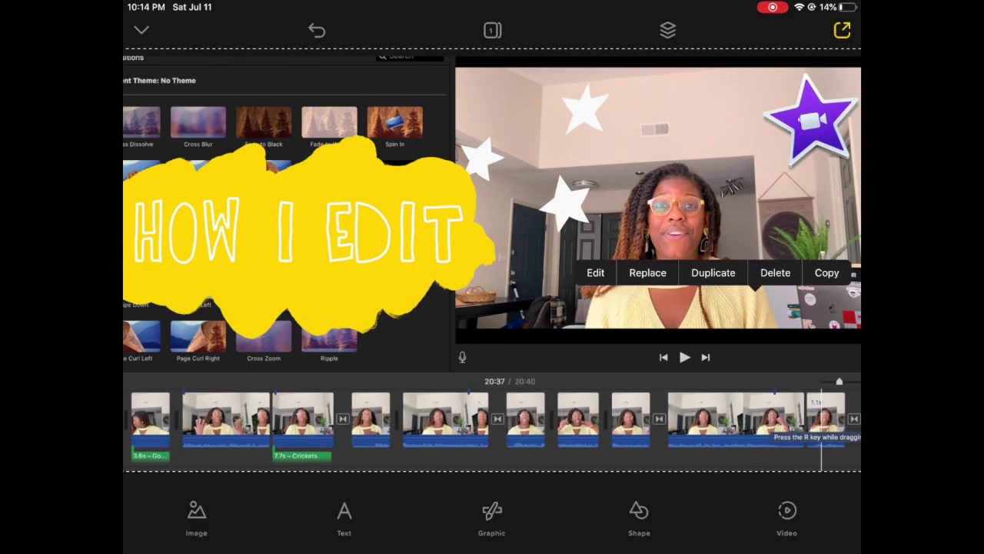
left_click(300, 292)
left_click_drag(300, 292, 315, 335)
left_click_drag(299, 230, 320, 271)
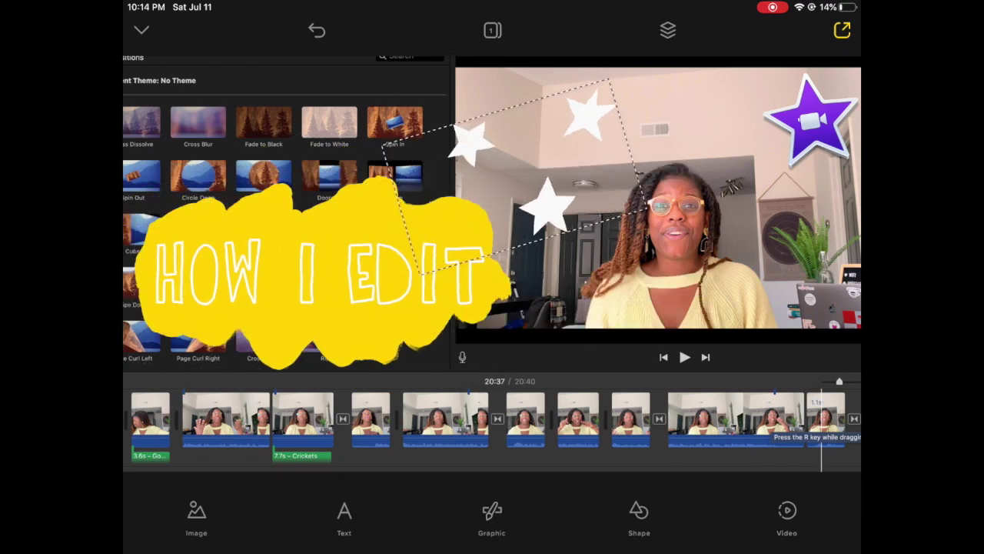